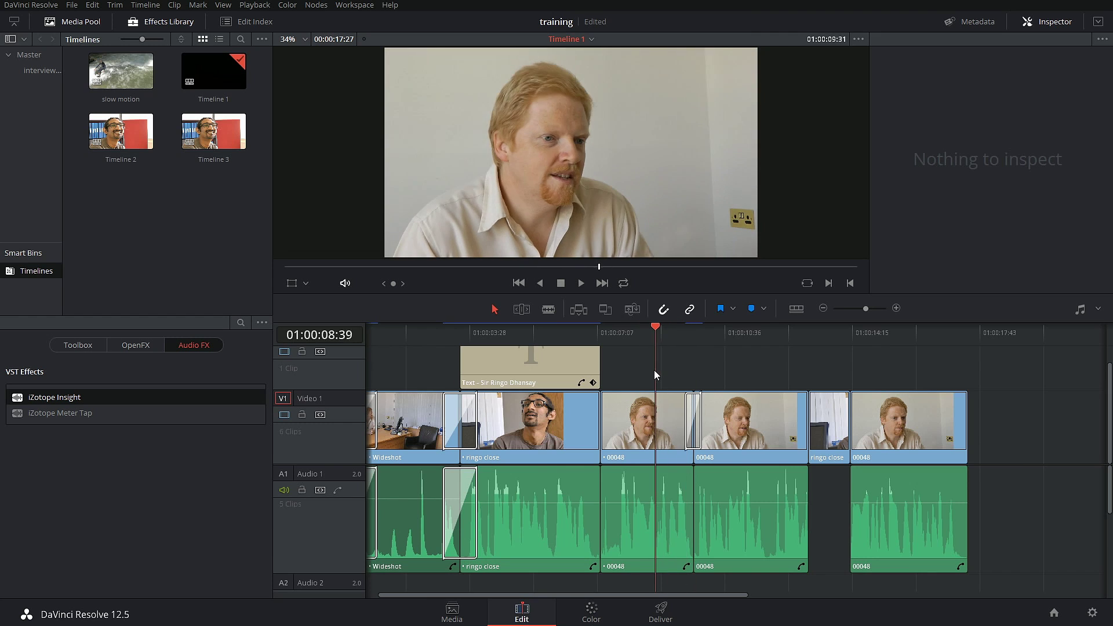
Switch to the Color page, park the playhead at 01:00:08:42 and display the custom curves for the current clip
left_click(593, 608)
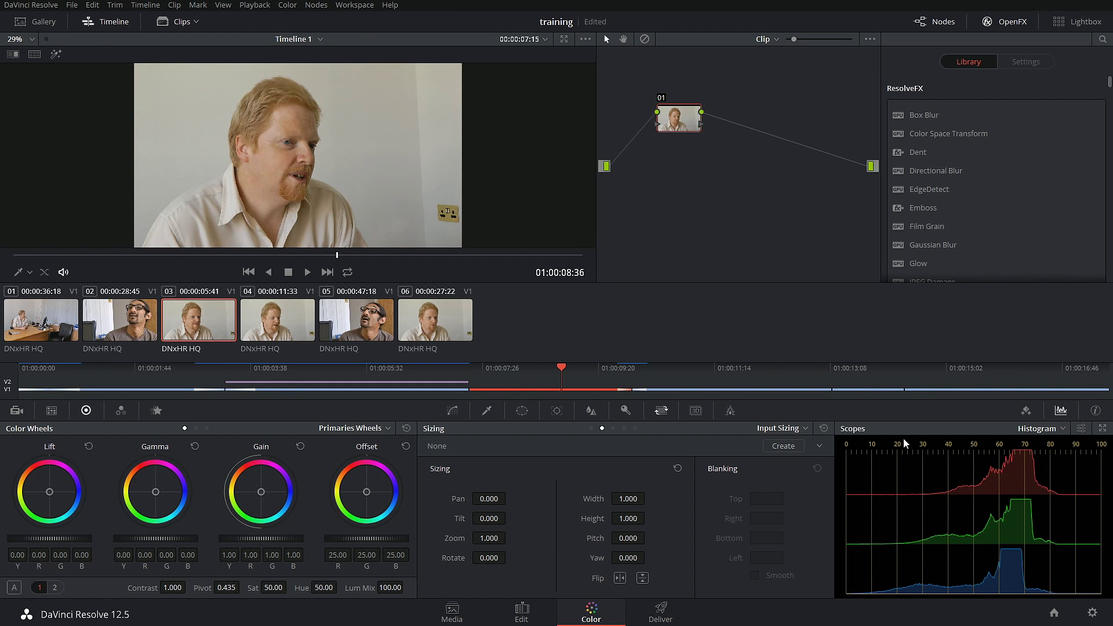
left_click_drag(406, 379, 569, 388)
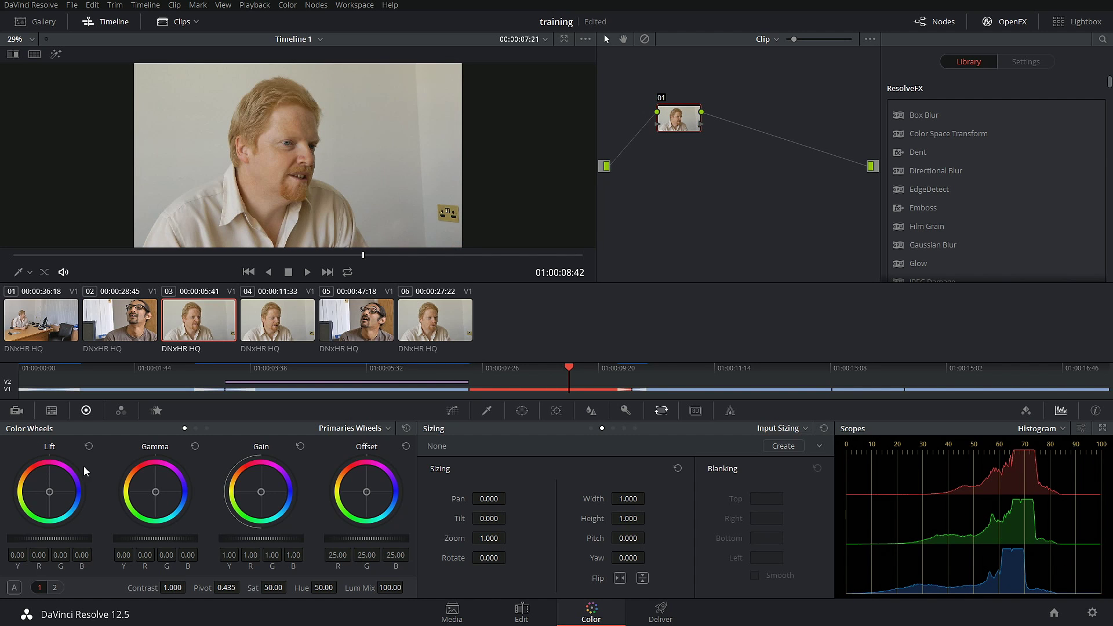
left_click(453, 413)
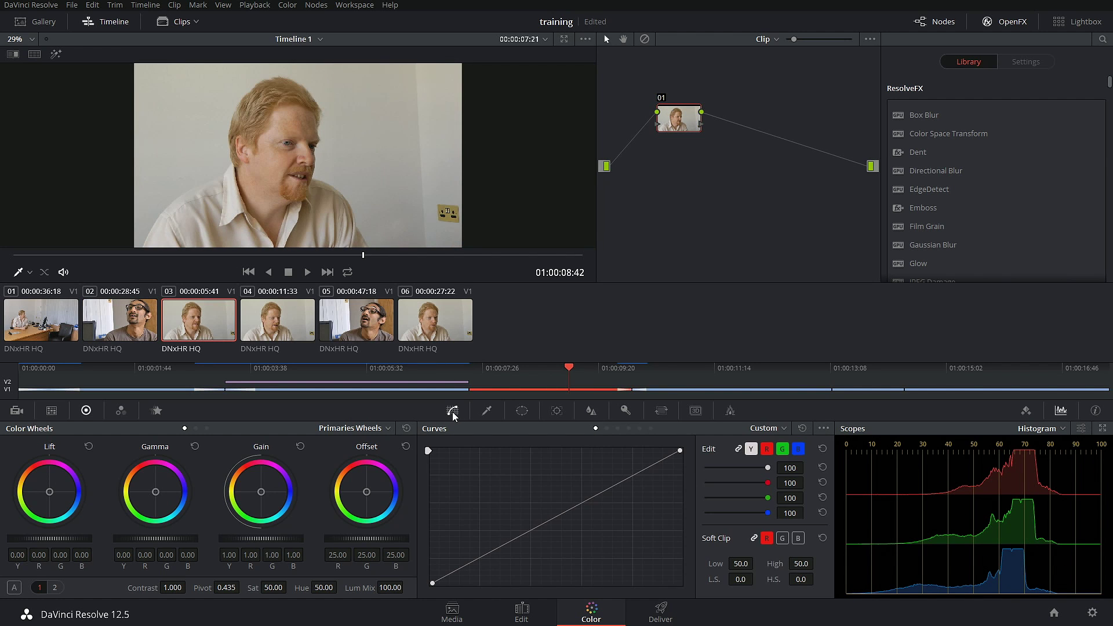
left_click(491, 412)
left_click(522, 411)
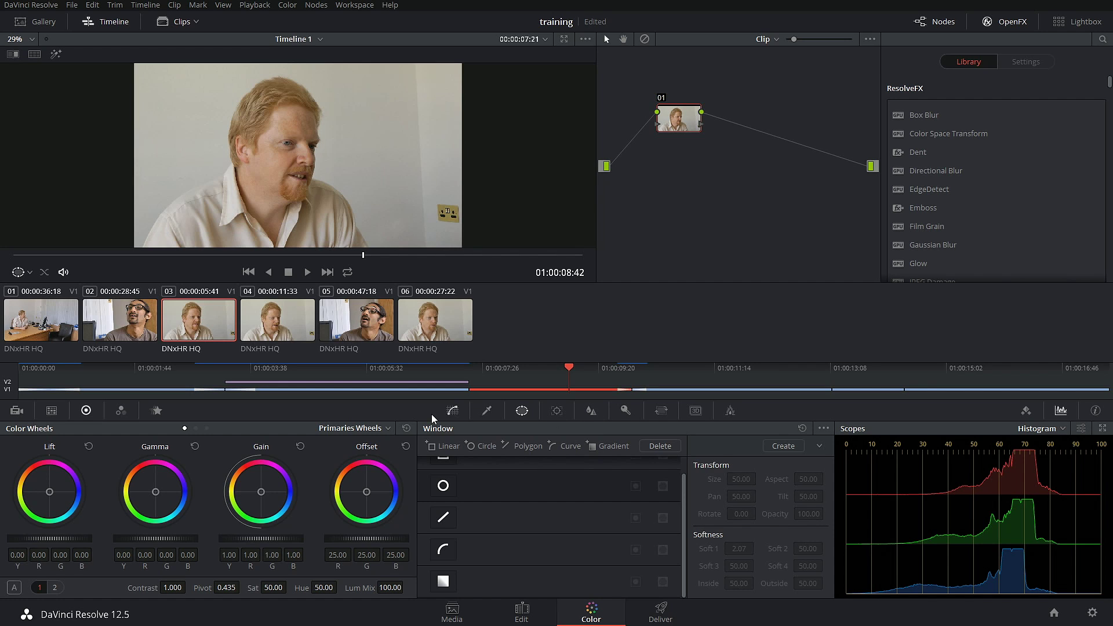
left_click(449, 411)
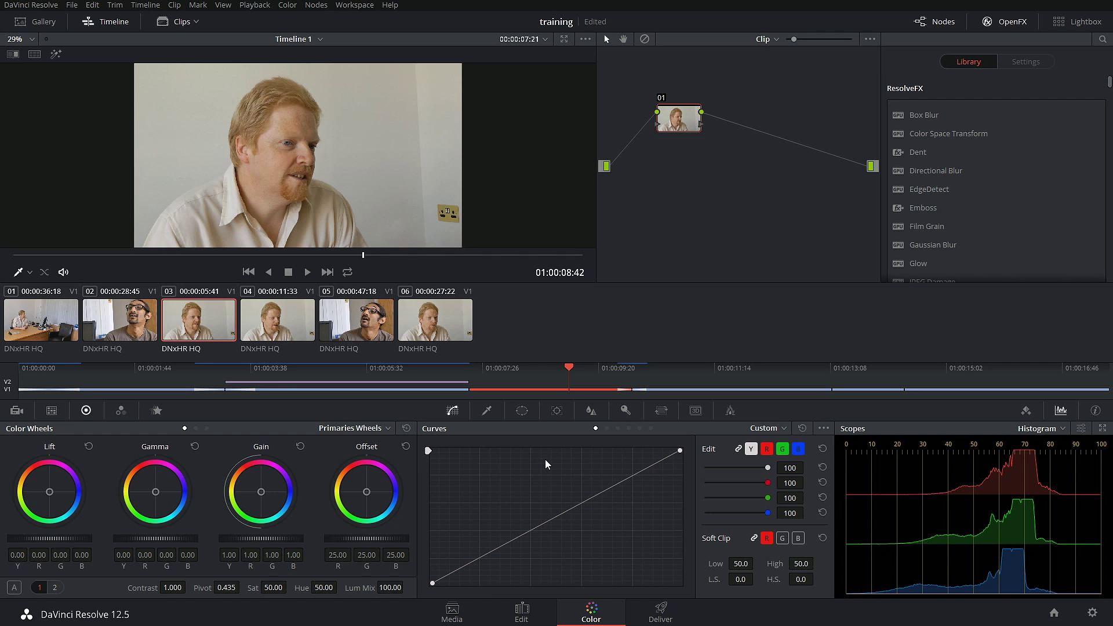
Hide and reshow the node graph, and place node 01 close to the source input, roughly level with it
left_click_drag(676, 122, 654, 174)
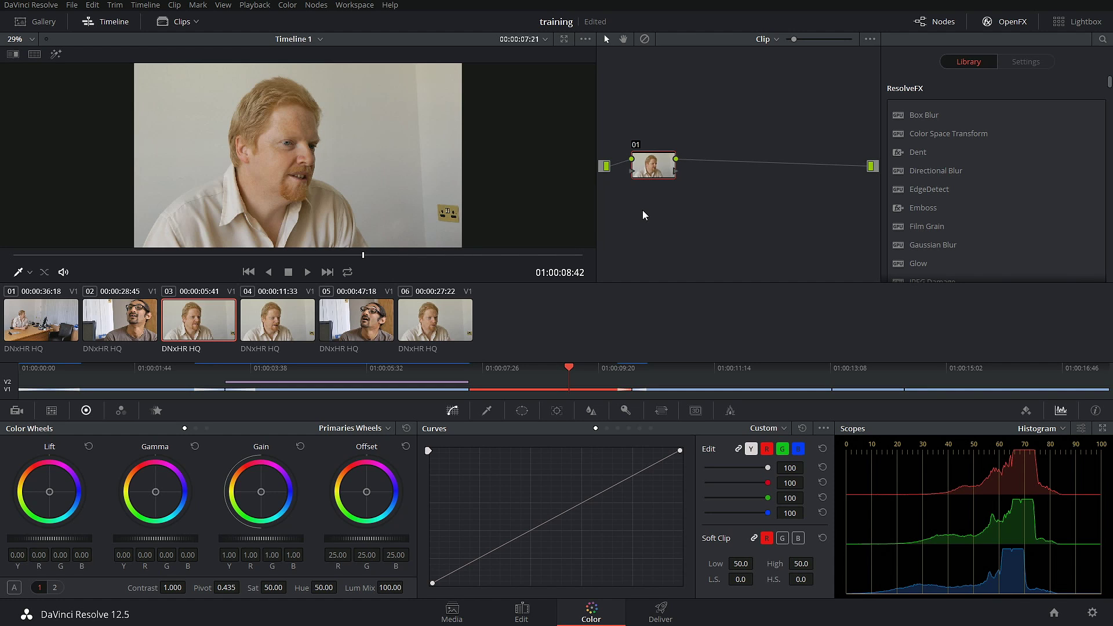
left_click_drag(654, 174, 663, 169)
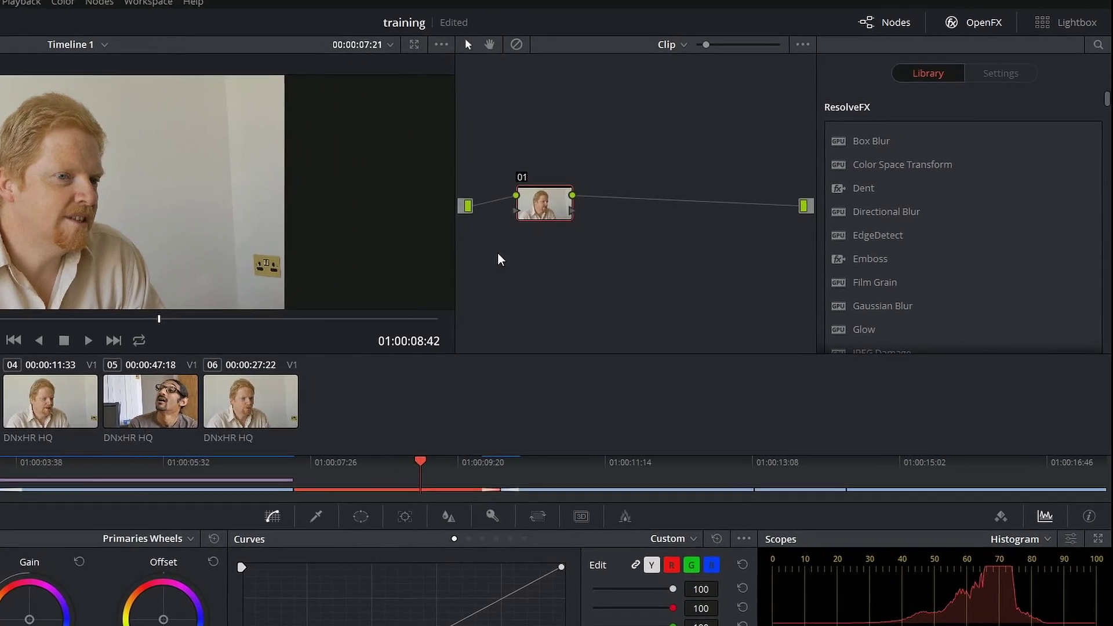
left_click(829, 24)
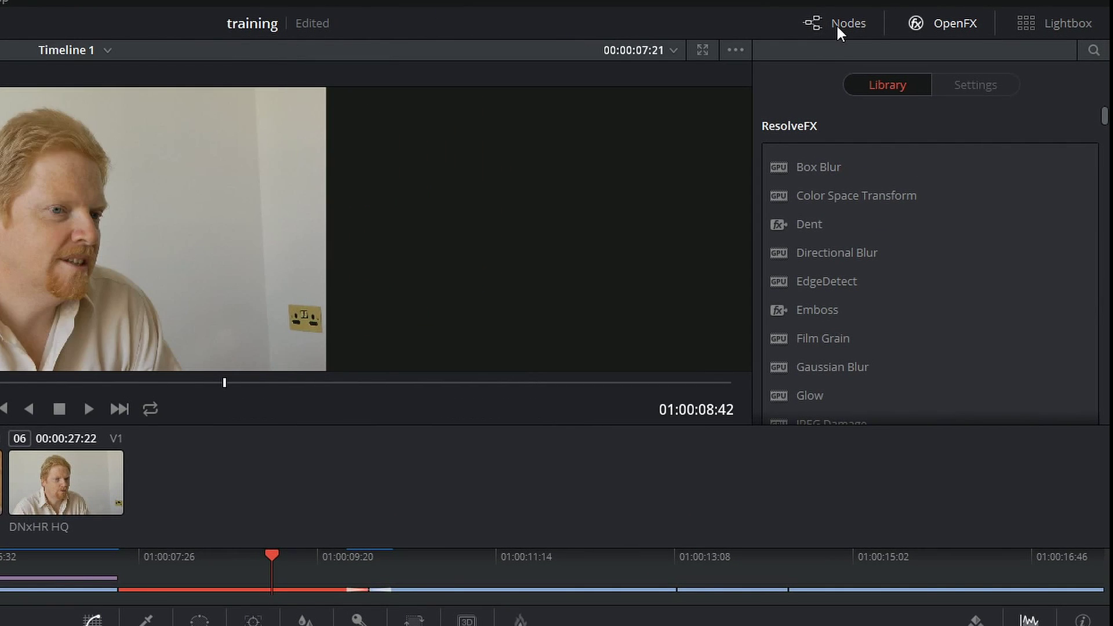
left_click(835, 23)
left_click(826, 27)
left_click(826, 27)
left_click_drag(419, 254, 425, 269)
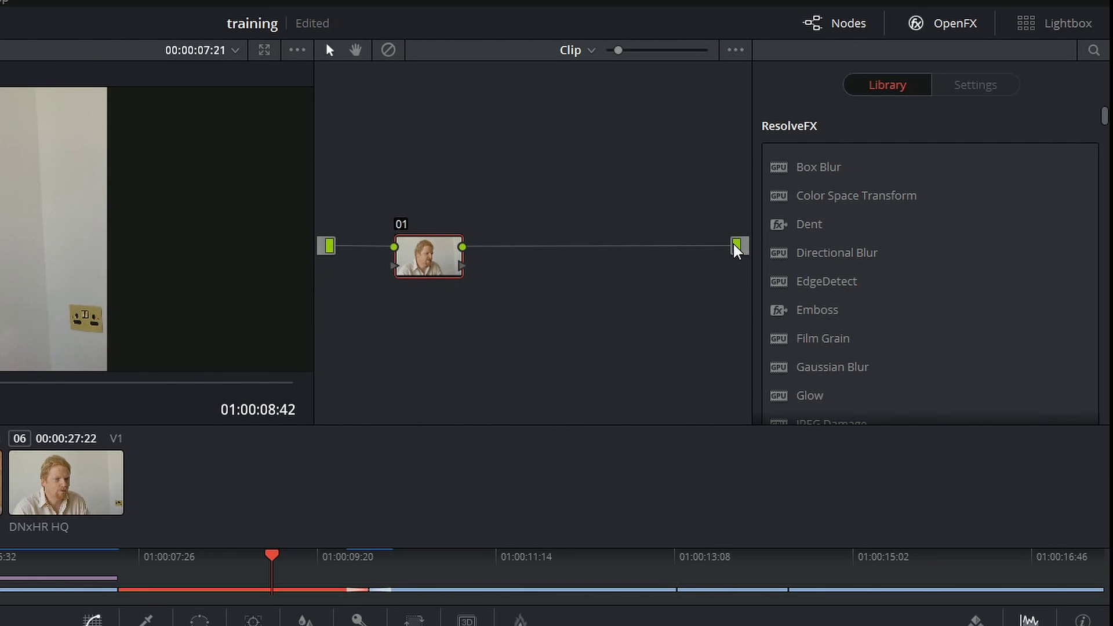
left_click_drag(418, 269, 405, 256)
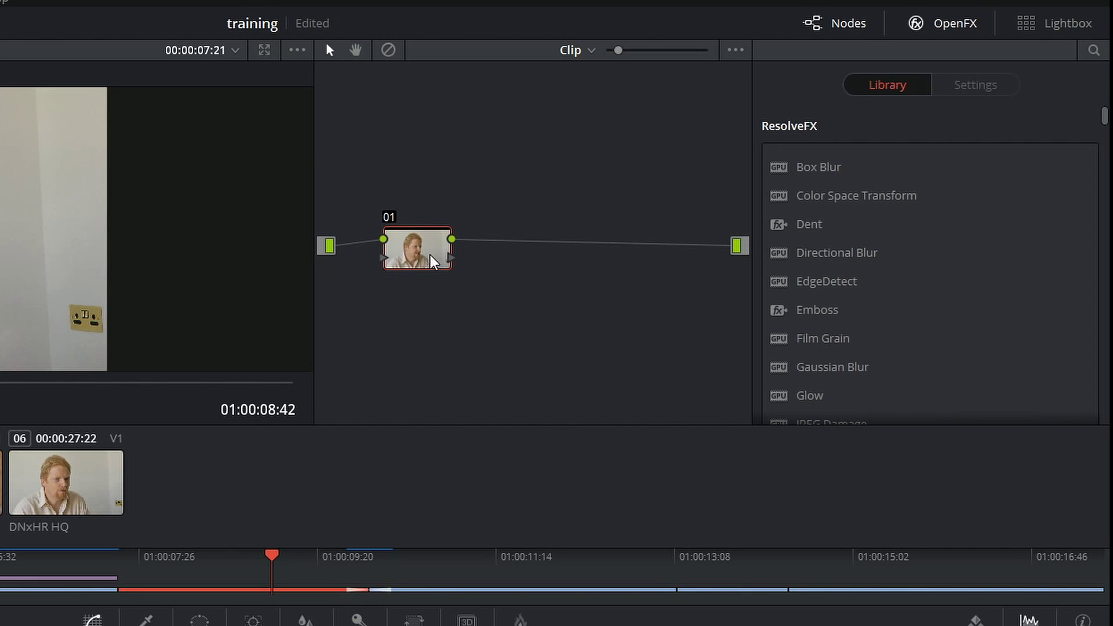
mouse_move(410, 248)
left_mouse_down()
mouse_move(421, 255)
mouse_move(406, 240)
left_mouse_up()
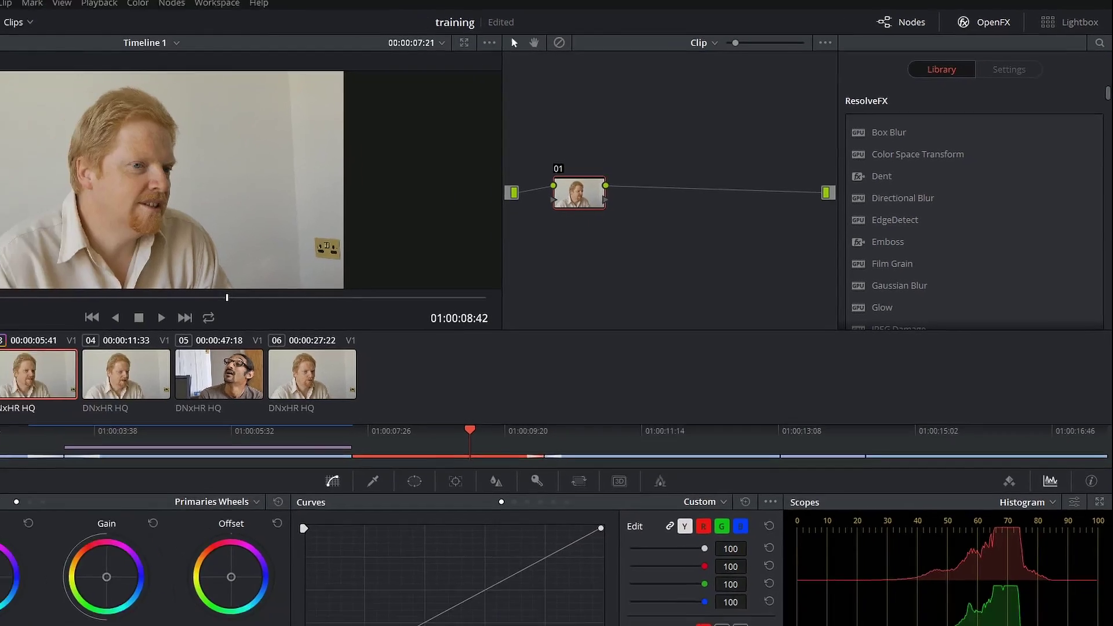
Lower the shadows of node 01 with a custom curve point and shift its gamma to Y 0.01, R -0.02, G 0.02, B 0.05
left_click_drag(505, 544, 512, 564)
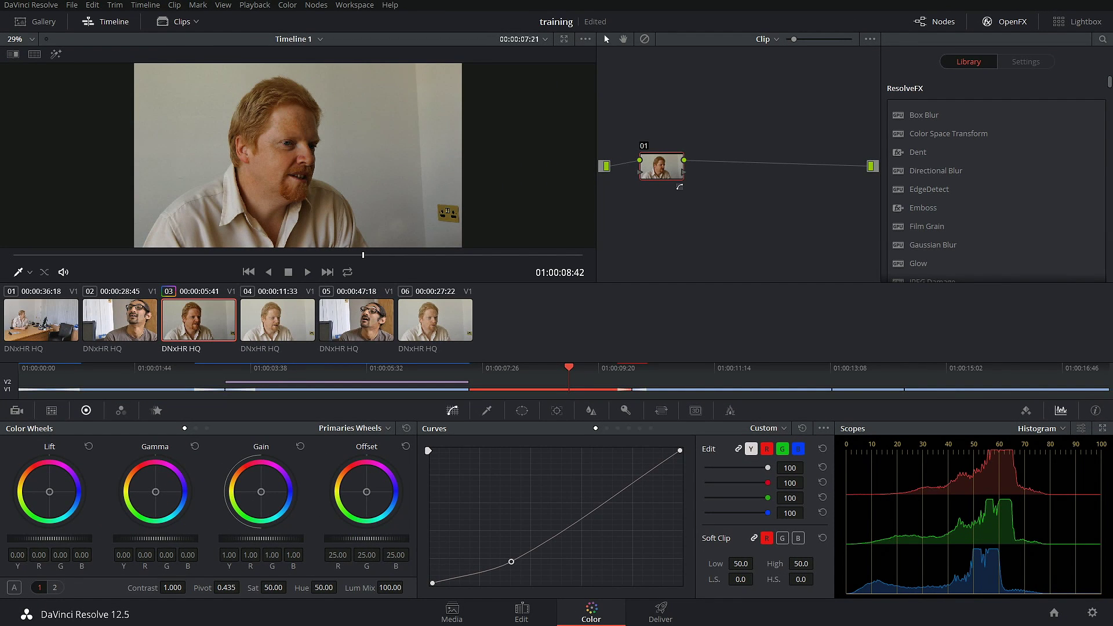
left_click_drag(133, 539, 137, 541)
left_click_drag(157, 492, 159, 497)
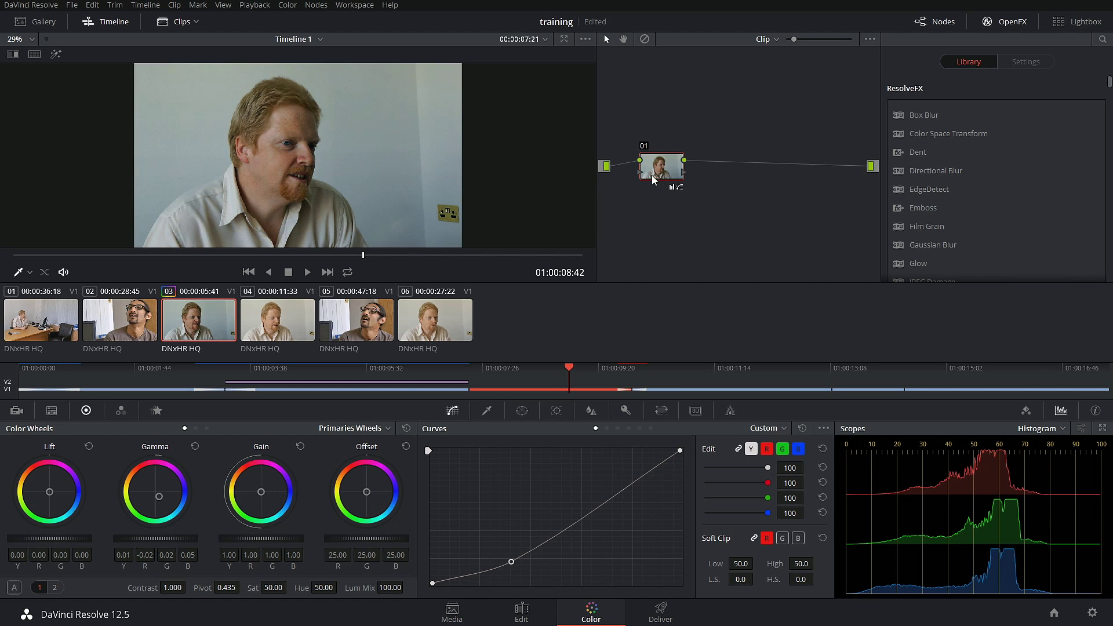
Add a serial node after node 01 and nudge it into place in the node graph
mouse_move(660, 170)
left_click(317, 5)
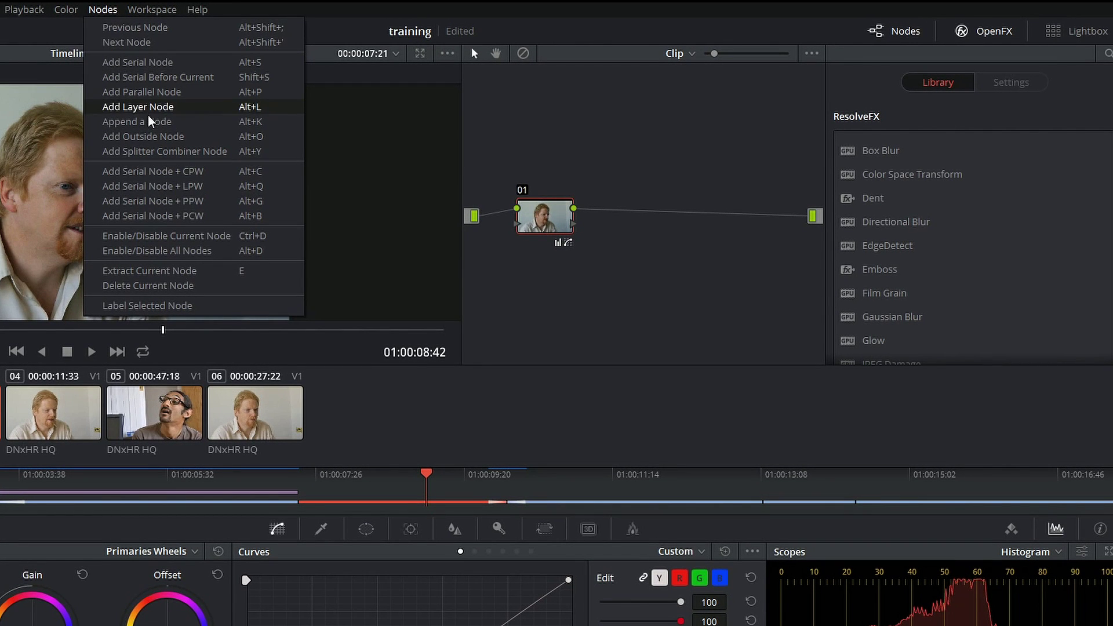
left_click(106, 11)
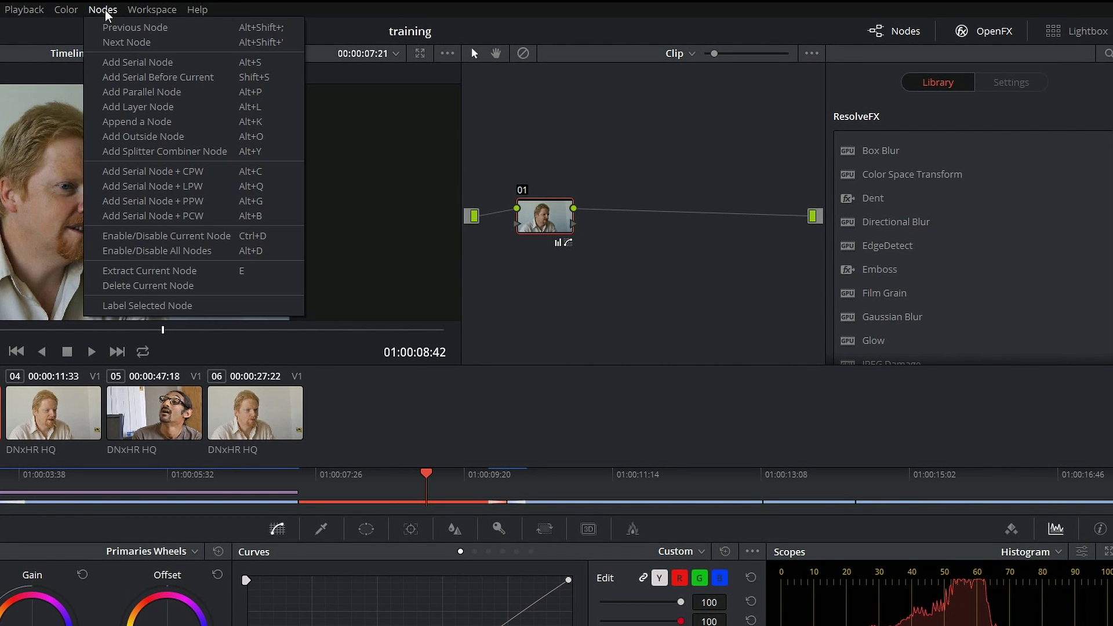
left_click(161, 68)
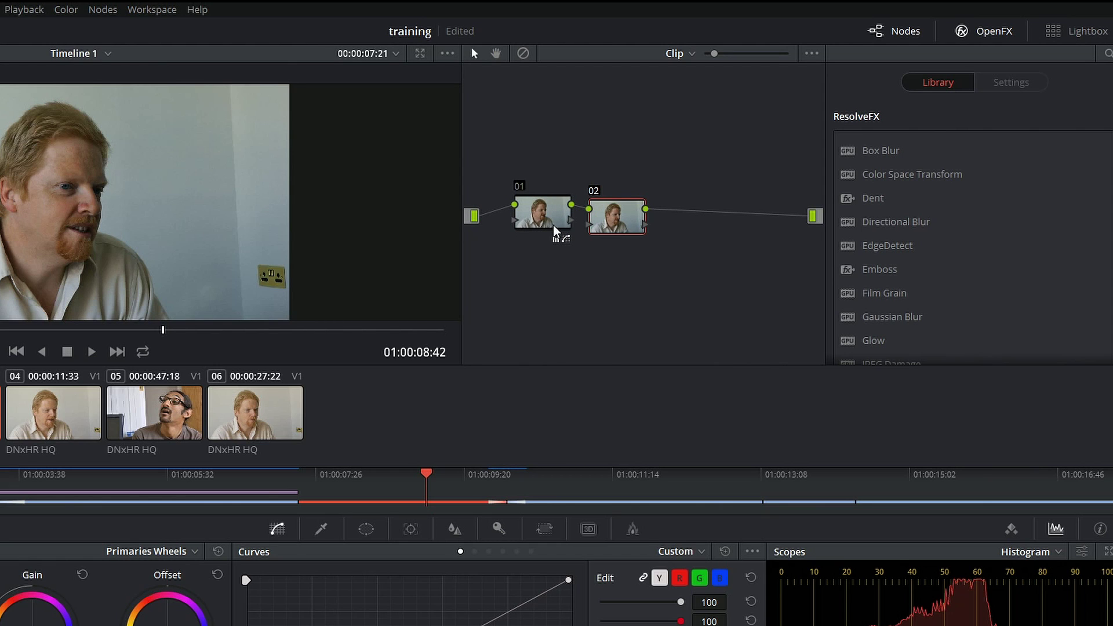
left_click_drag(635, 218, 634, 218)
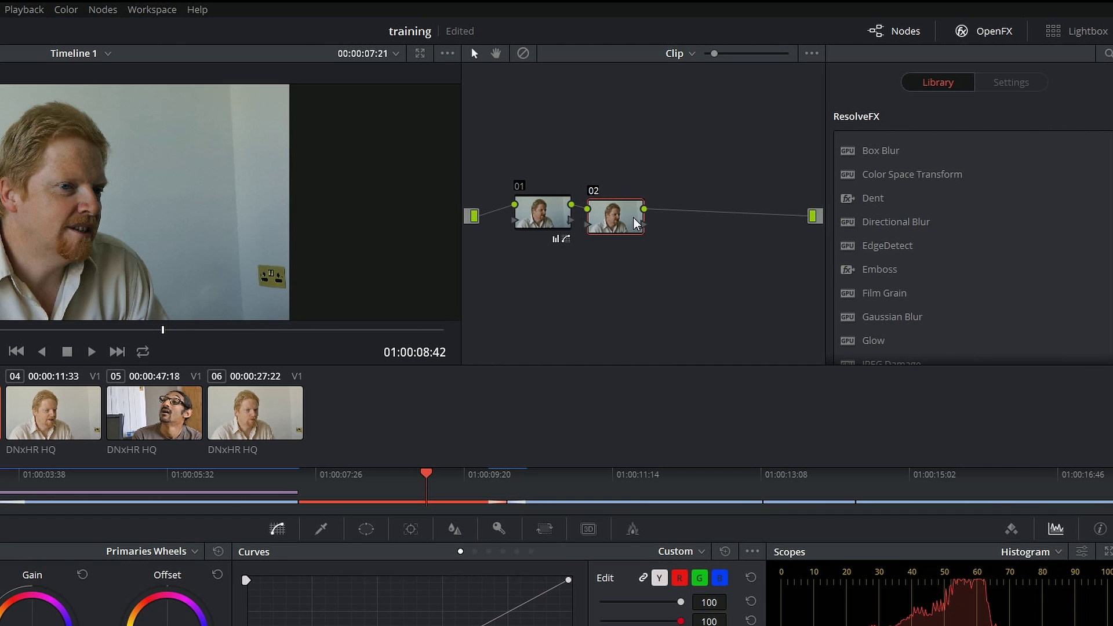
Apply the Emboss effect to node 02 with style Emboss Over, power 1.93, angle 233.1 and blend 0.137
left_click(886, 271)
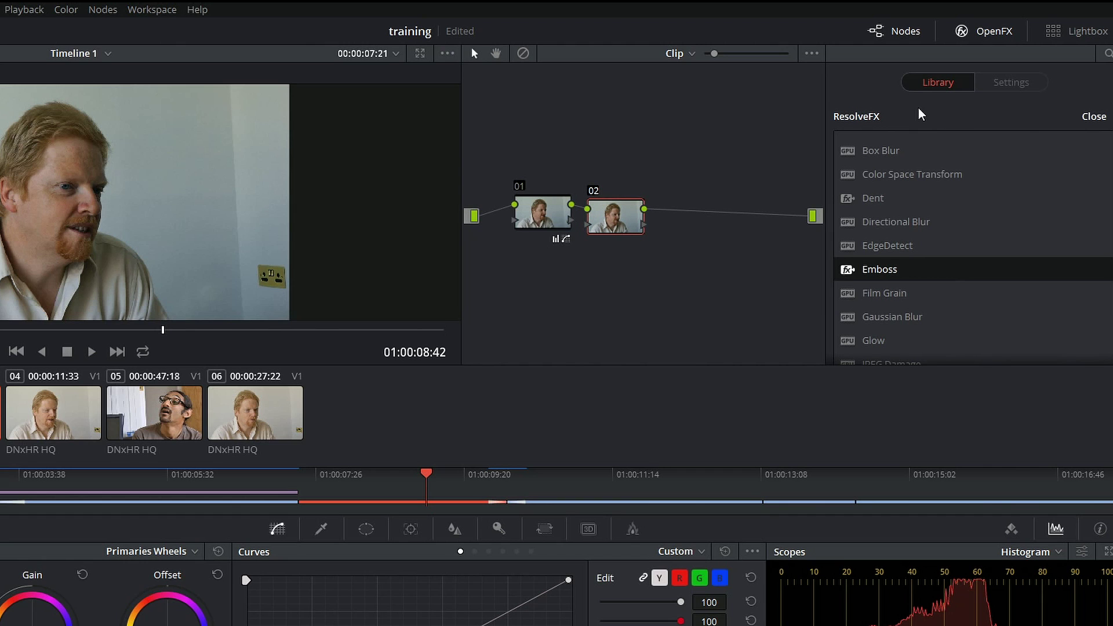
scroll(932, 255, "down", 3)
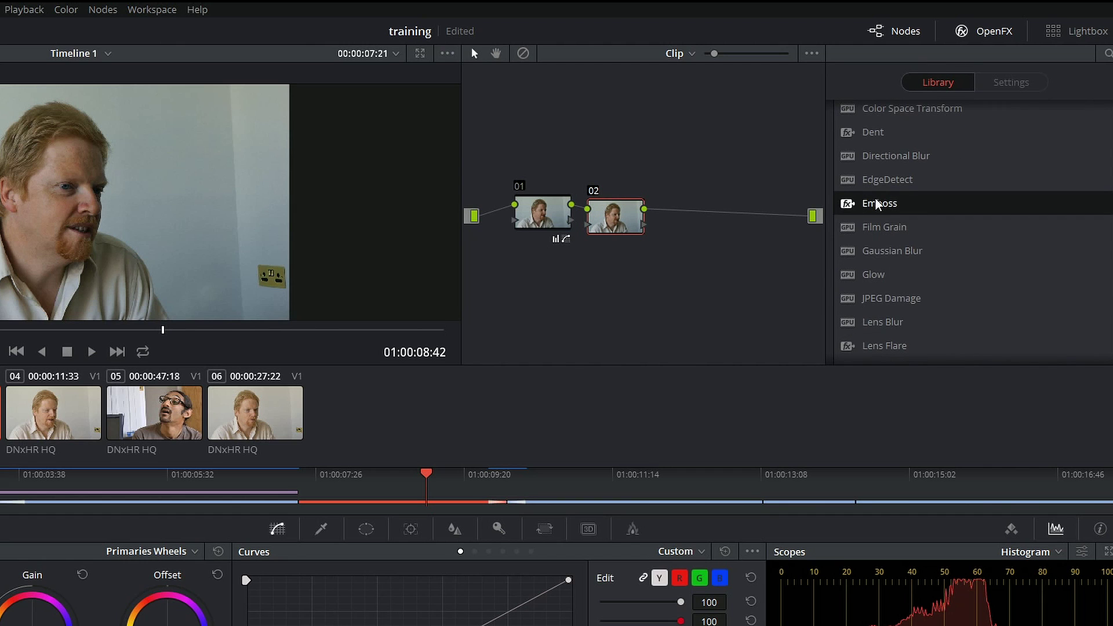
left_click_drag(875, 203, 638, 228)
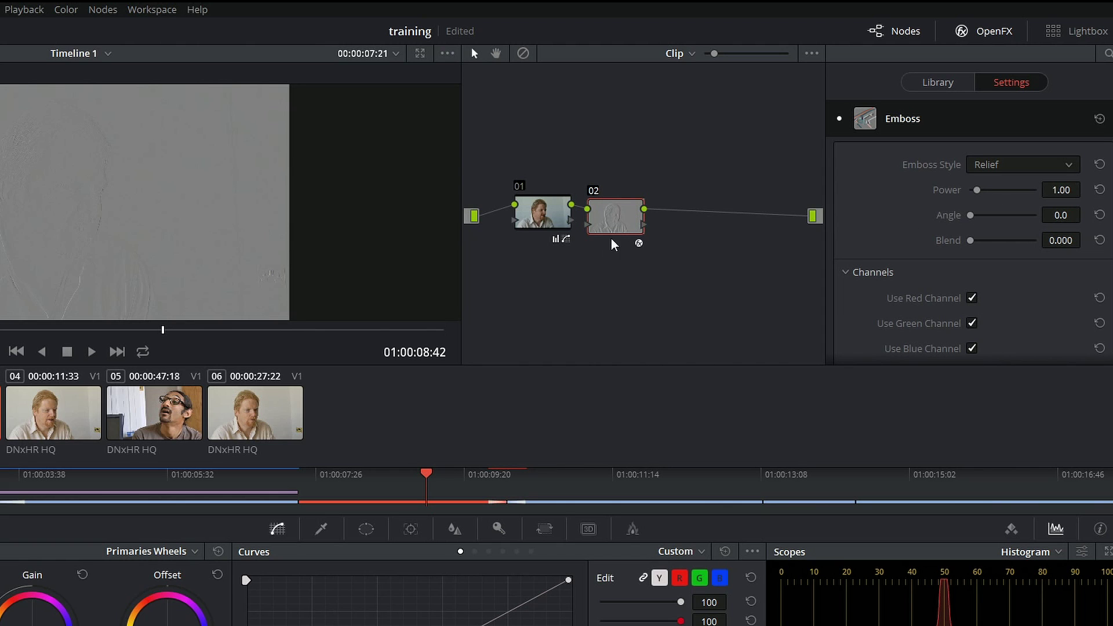
left_click_drag(620, 219, 625, 218)
left_click_drag(977, 191, 984, 248)
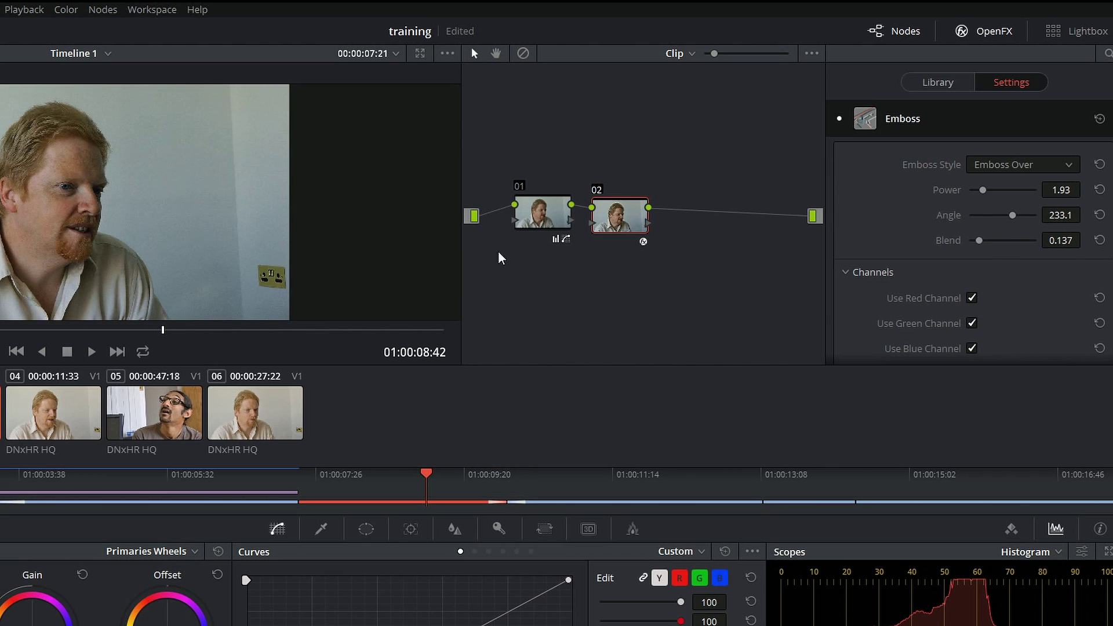
Add a third serial node with a Directional Blur effect at strength 0.500, angle 108.4 and blend 0.284
left_click(108, 12)
left_click(132, 60)
left_click_drag(875, 155, 687, 224)
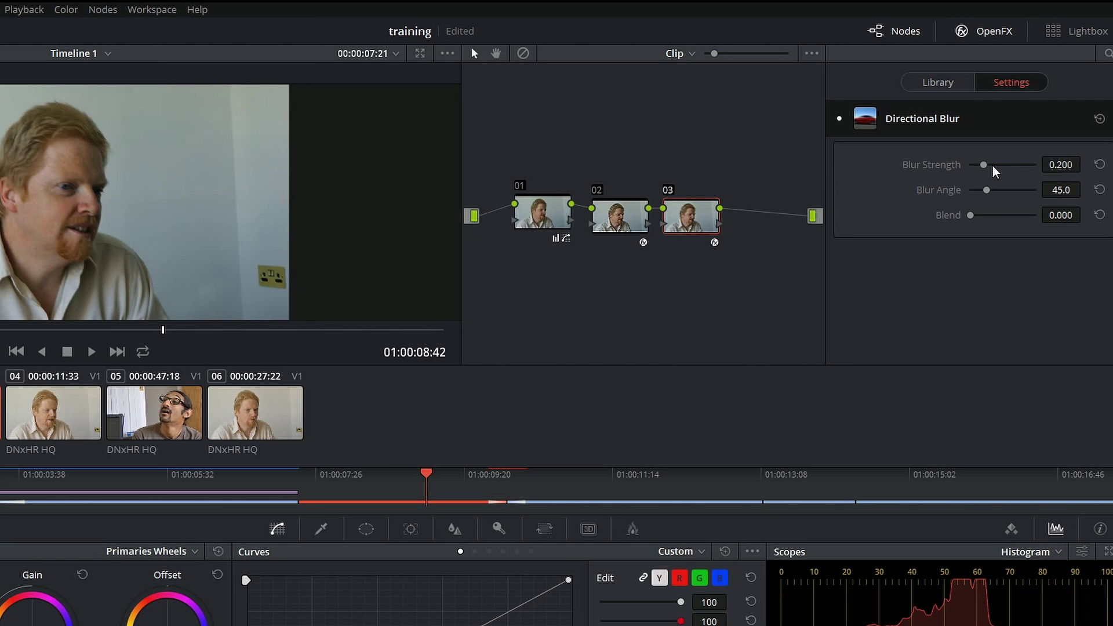
left_click_drag(983, 165, 989, 216)
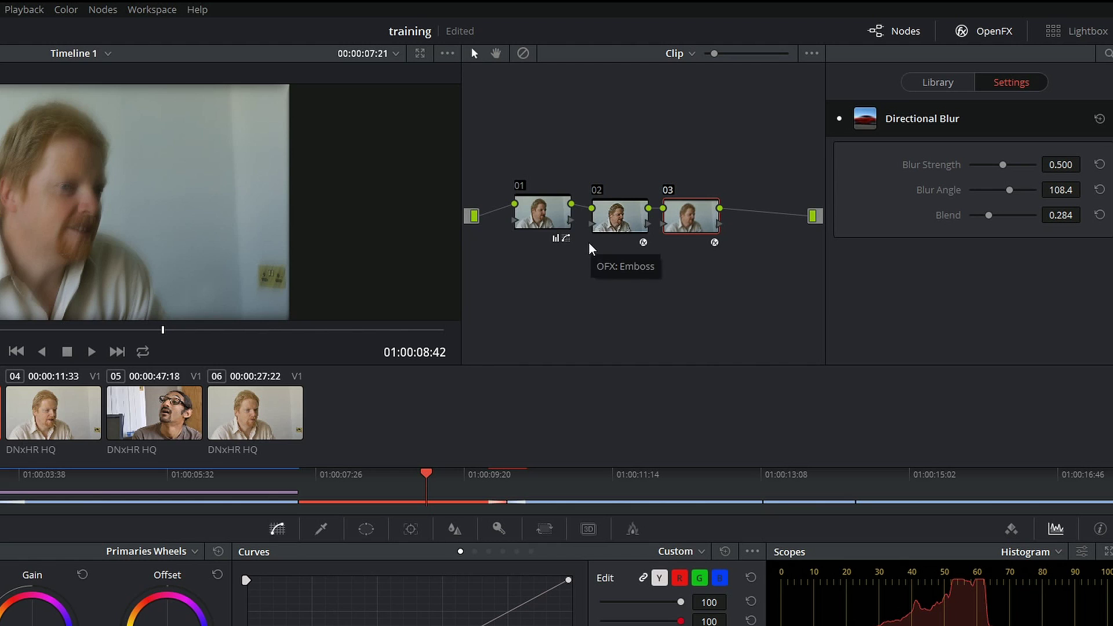
Rearrange nodes 01, 02 and 03 into a row slightly above the graph's input and output
left_click_drag(626, 217, 621, 213)
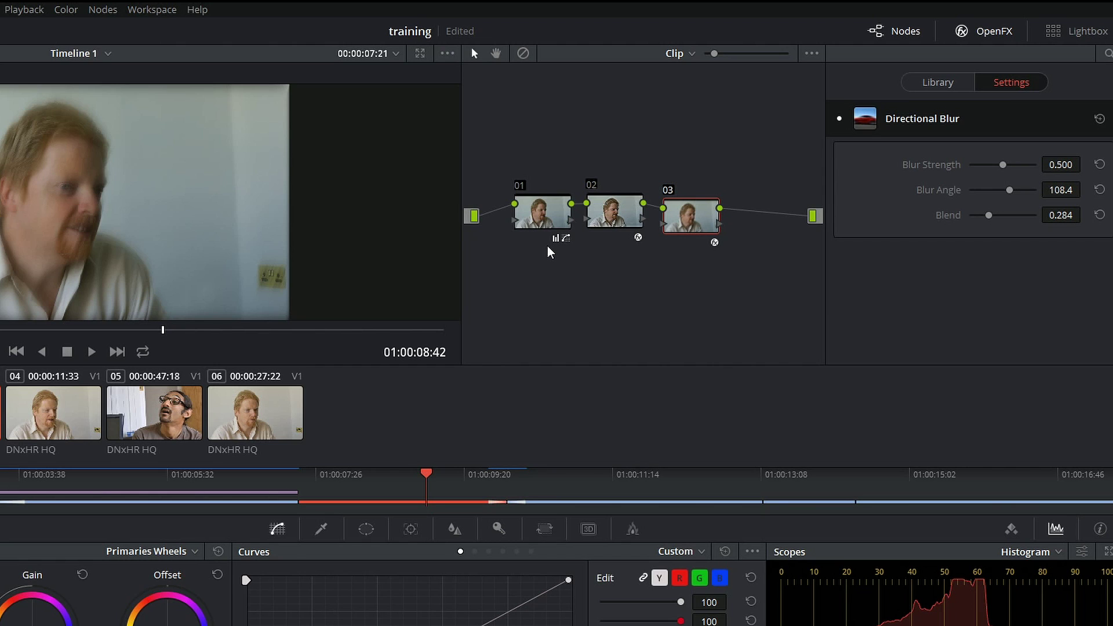
left_click_drag(542, 204, 534, 222)
left_click_drag(620, 212, 612, 235)
left_click_drag(688, 227, 694, 246)
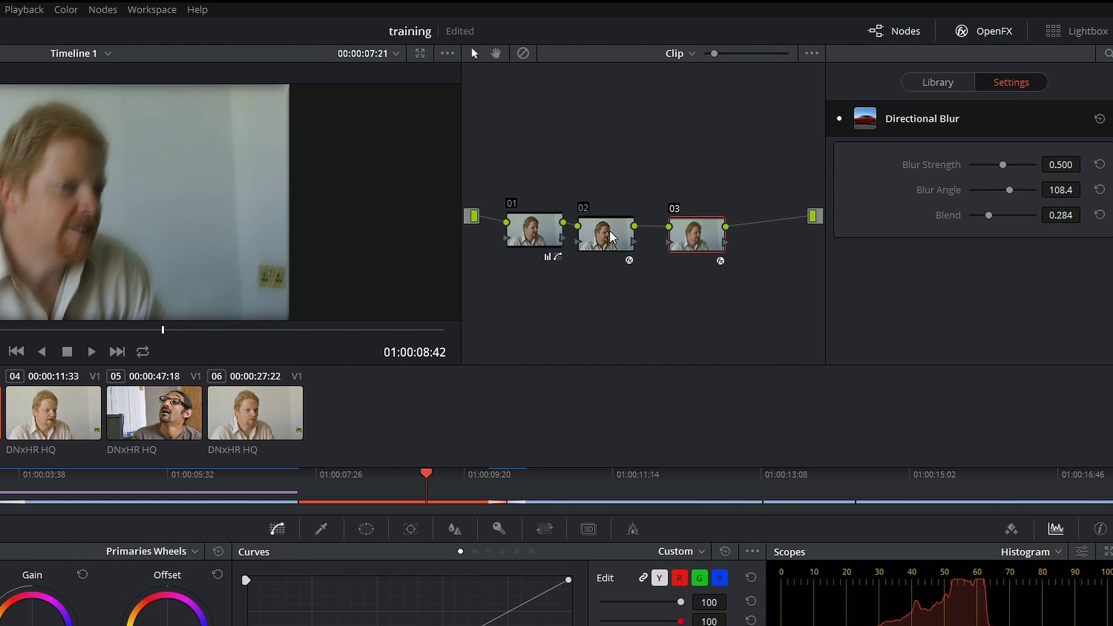
mouse_move(608, 232)
left_mouse_down()
mouse_move(633, 227)
mouse_move(624, 231)
left_mouse_up()
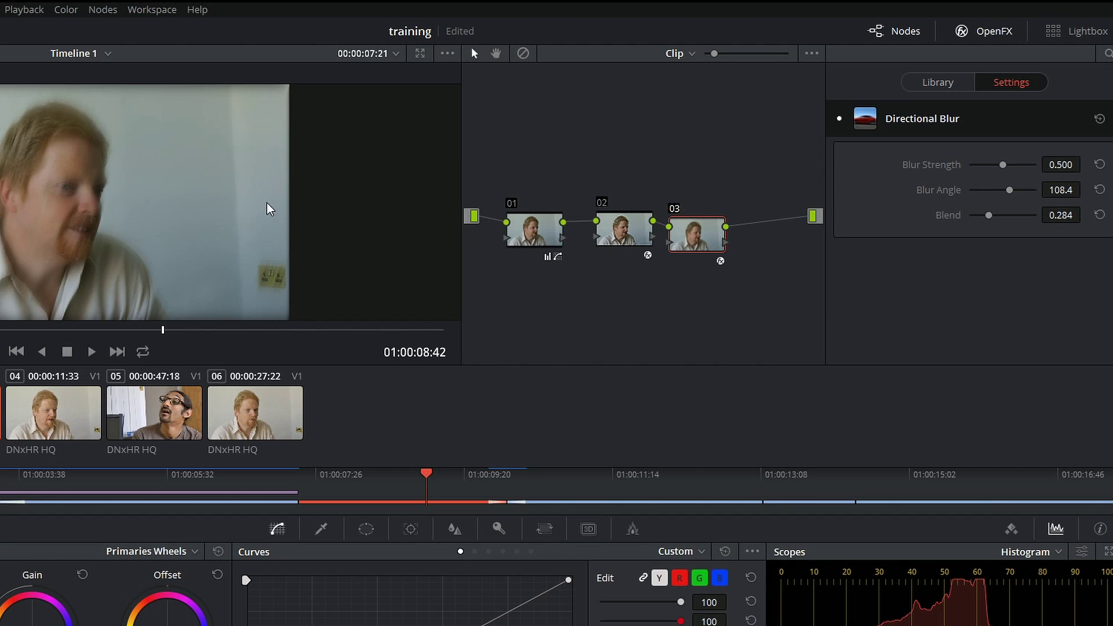
left_click_drag(526, 230, 524, 199)
left_click_drag(629, 226, 622, 205)
left_click_drag(697, 225, 696, 195)
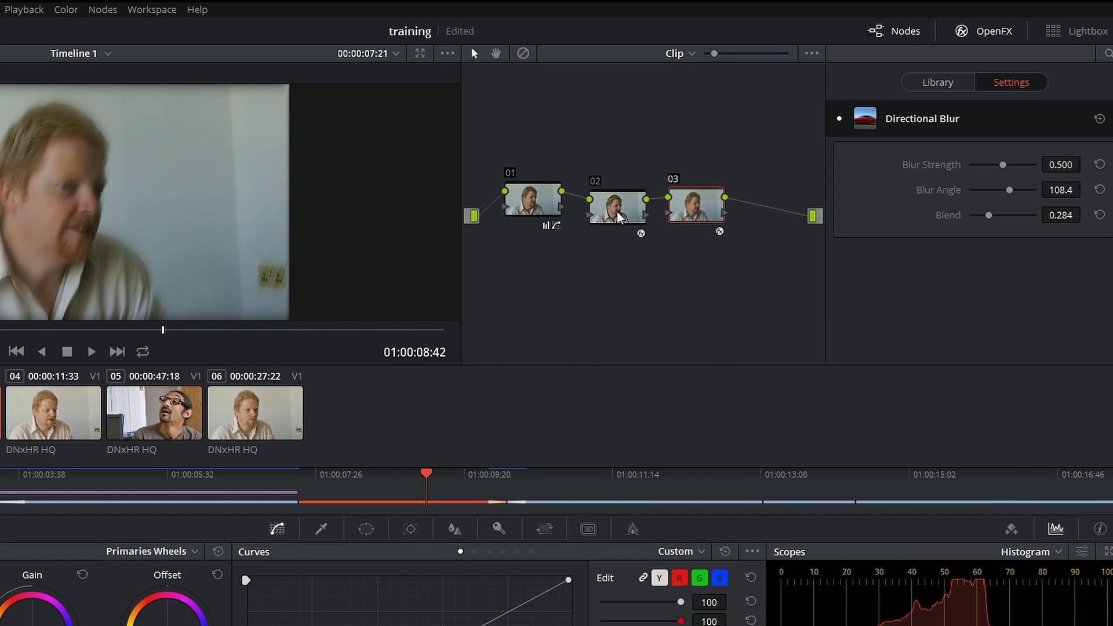
left_click_drag(619, 216, 621, 206)
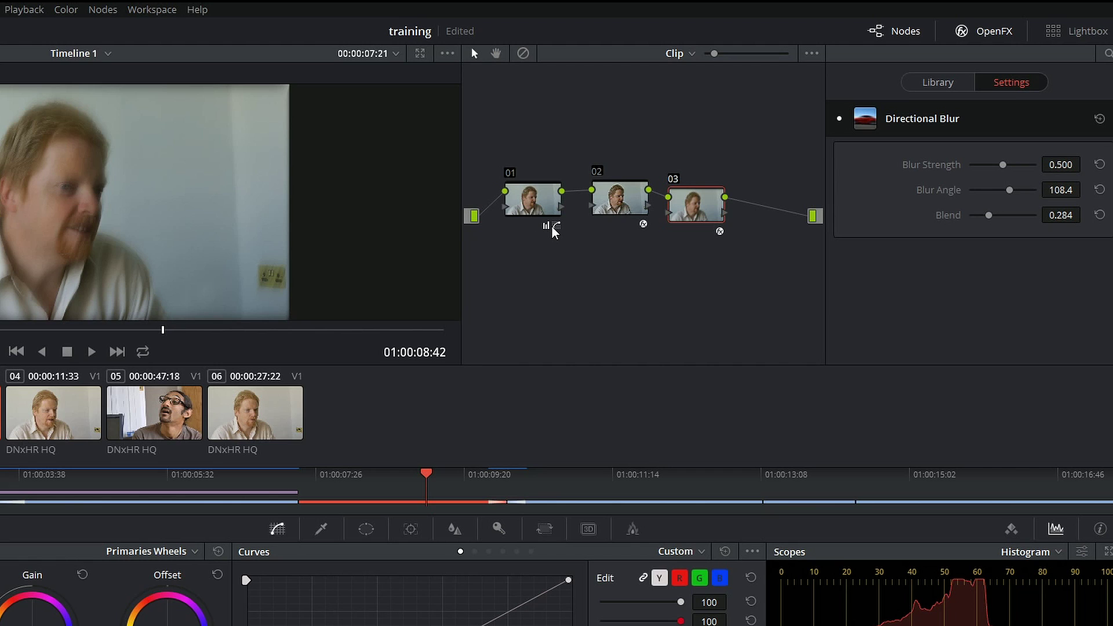
Enlarge the node graph to inspect node 02's effect badge, and browse the OpenFX library through the HitFilm and Boris Continuum plug-ins
left_click_drag(716, 53, 779, 55)
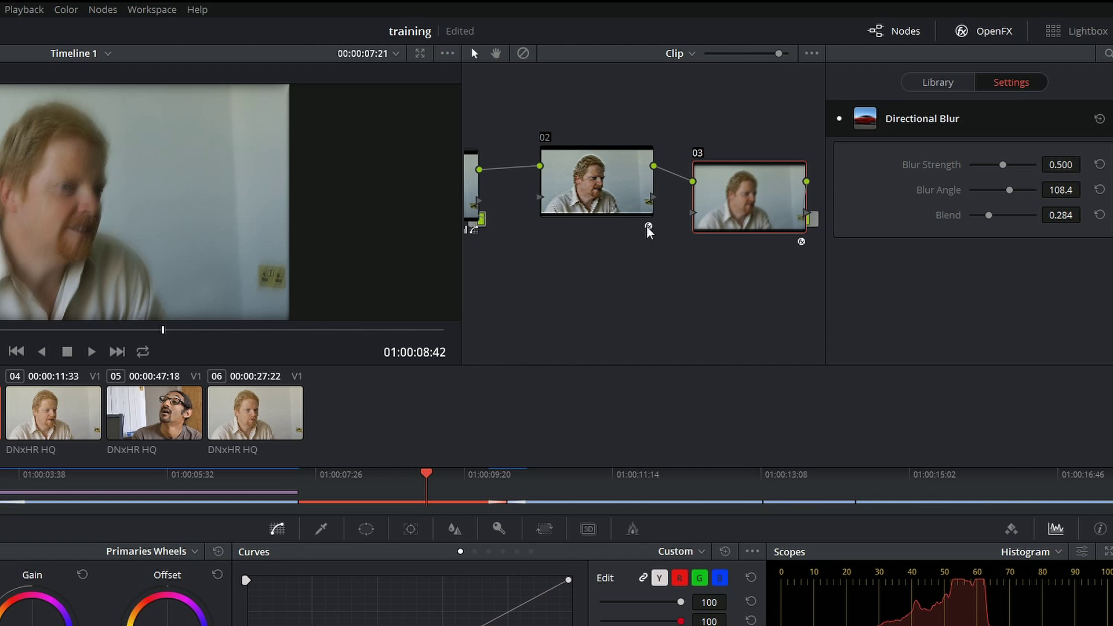
mouse_move(648, 227)
left_click(972, 35)
left_click(976, 35)
left_click(930, 86)
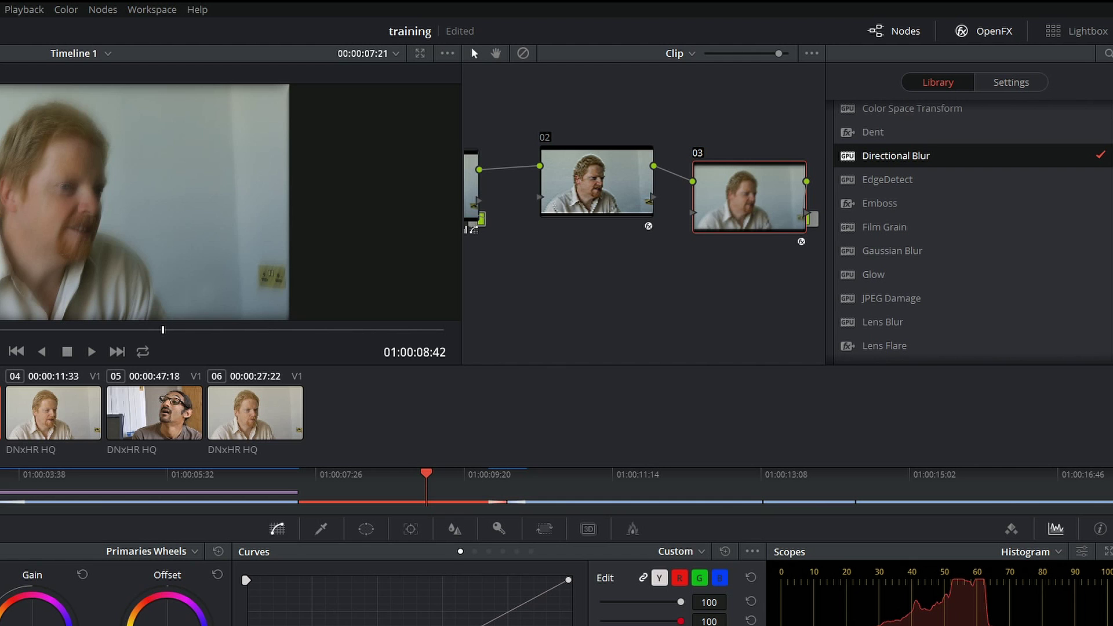
scroll(971, 232, "down", 15)
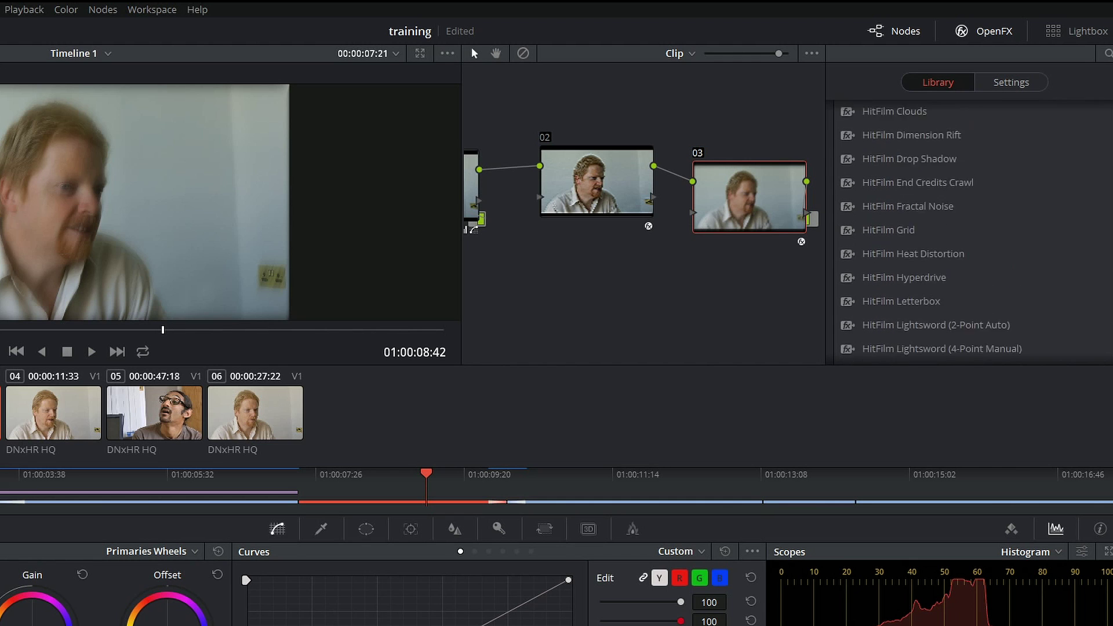
scroll(971, 231, "down", 15)
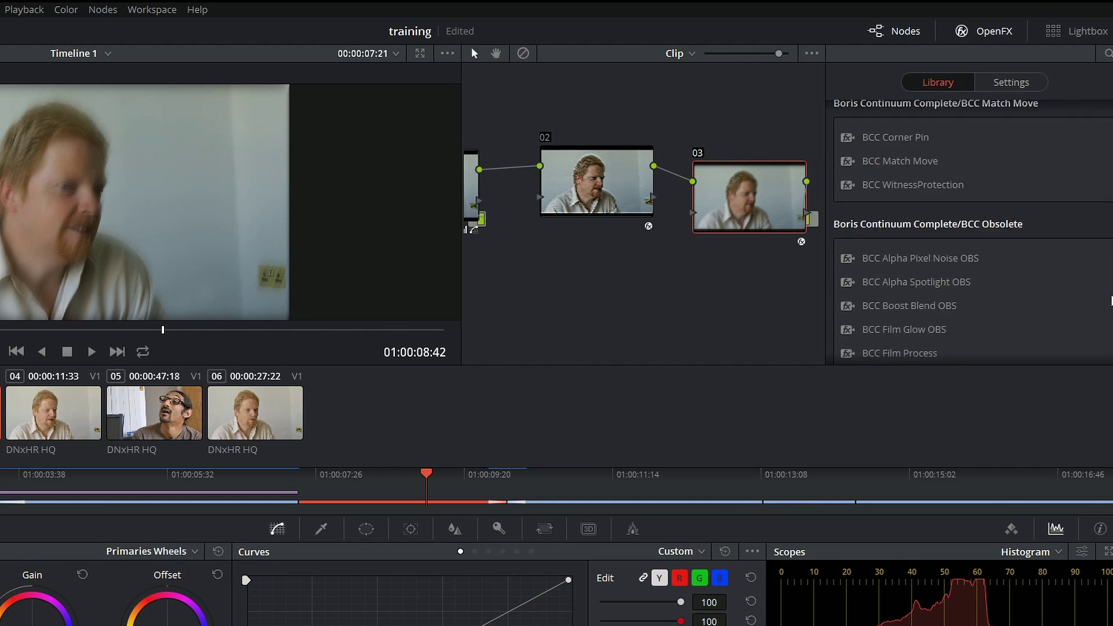
scroll(878, 233, "up", 20)
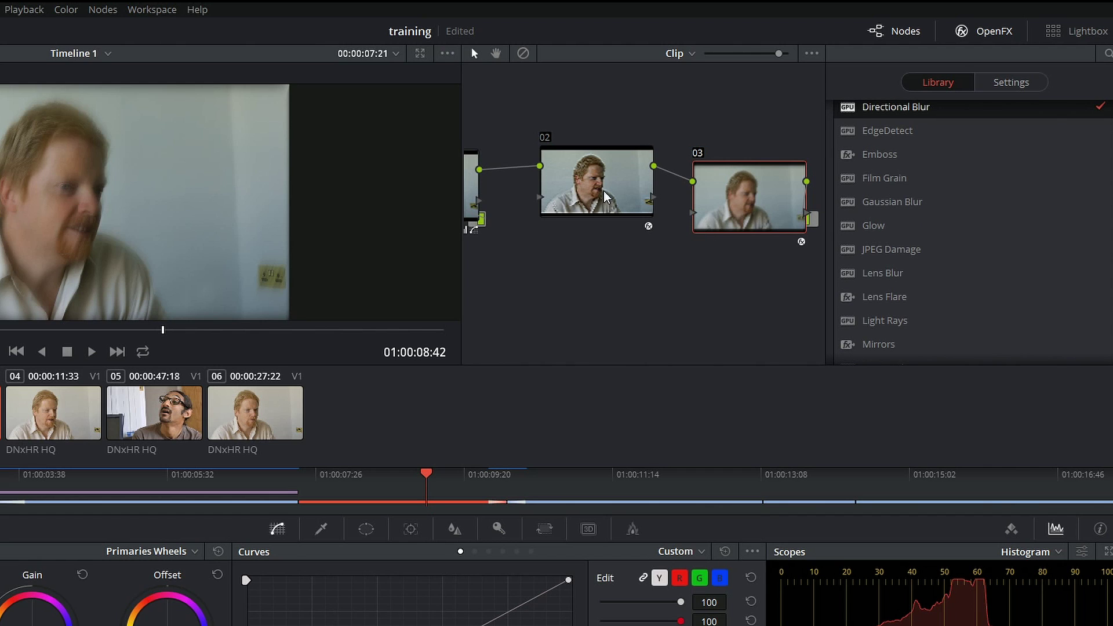
Move node 02 slightly lower and pull node 03 clear of the graph's output
left_click_drag(604, 191, 593, 209)
left_click_drag(721, 196, 702, 191)
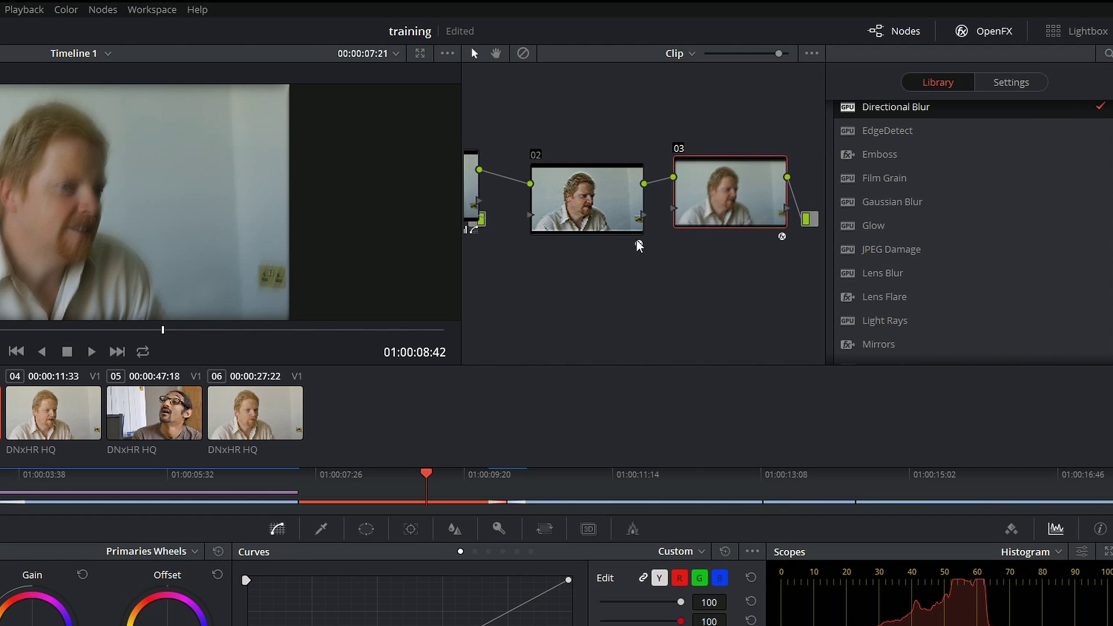
left_click_drag(732, 178, 733, 178)
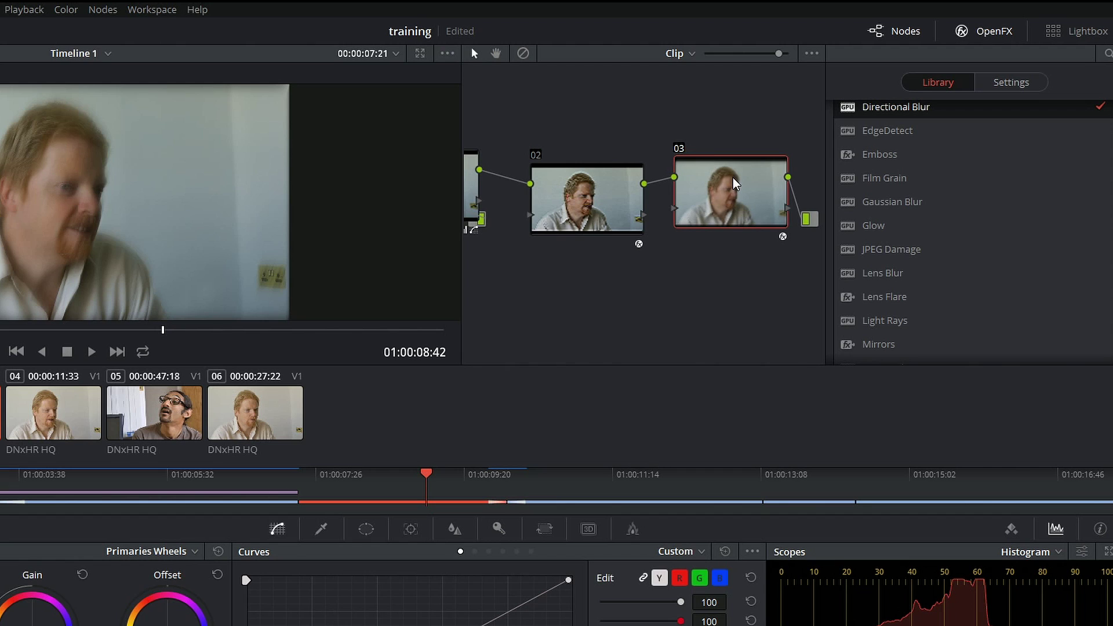
Compare the image with node 02's Emboss effect switched off and on by toggling the node several times
left_click(585, 200)
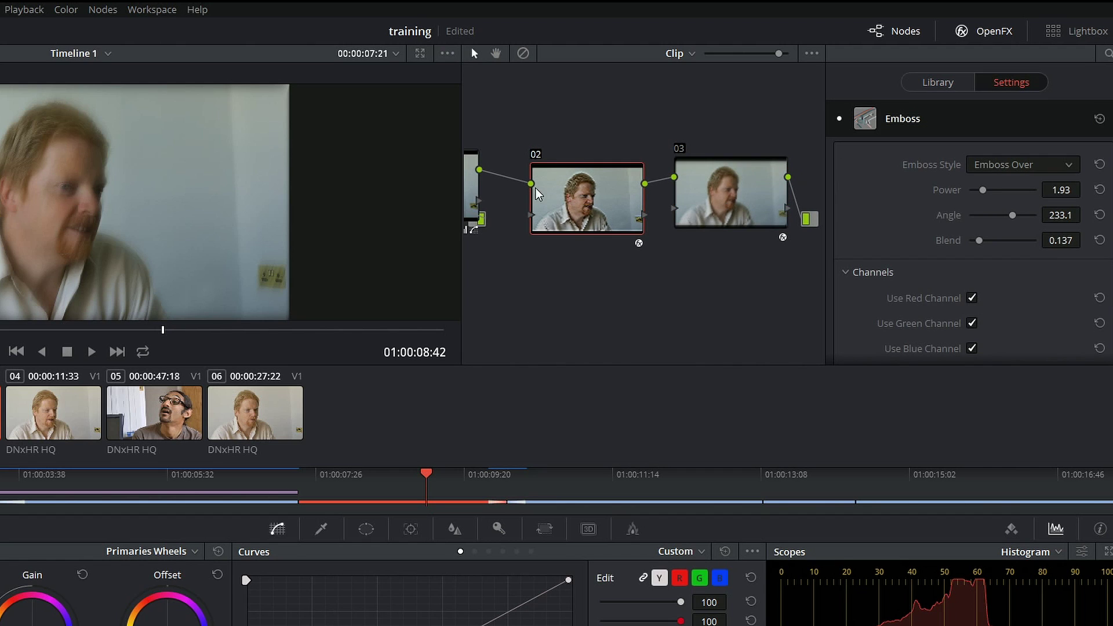
left_click(534, 155)
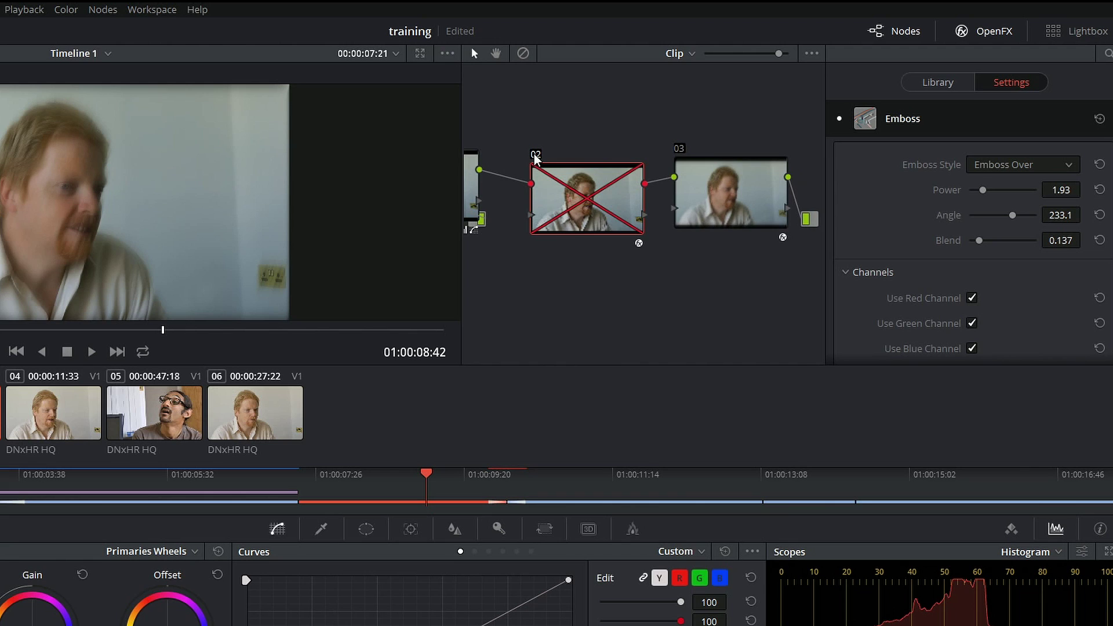
left_click(535, 156)
left_click(536, 156)
left_click(537, 156)
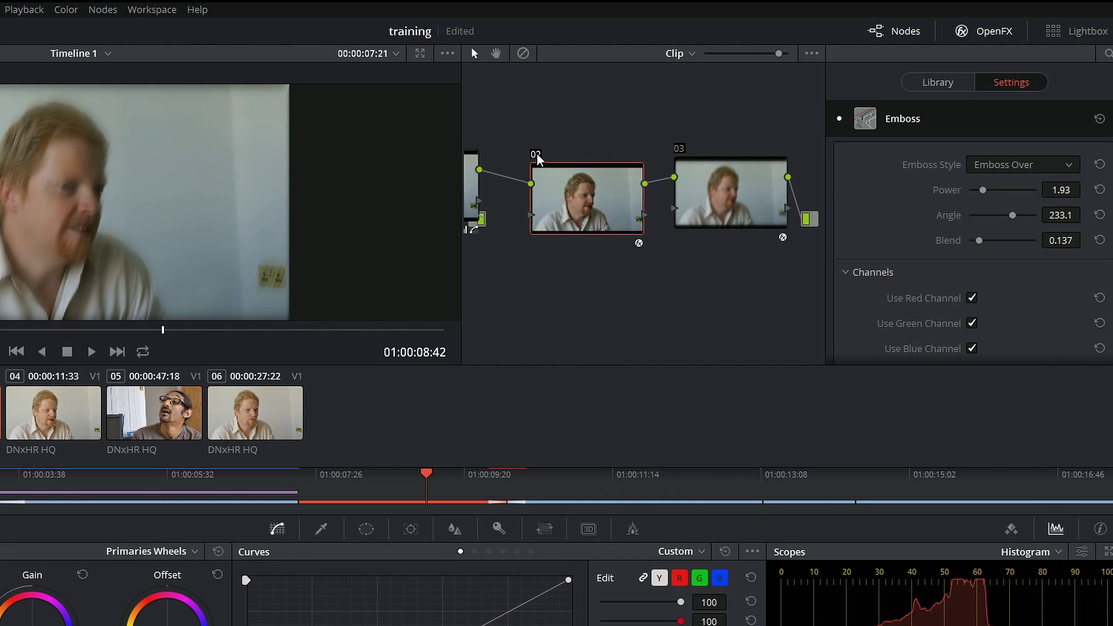
left_click(535, 155)
left_click(536, 155)
Compare the image with node 03's Directional Blur switched off and on by toggling the node several times
left_click(680, 150)
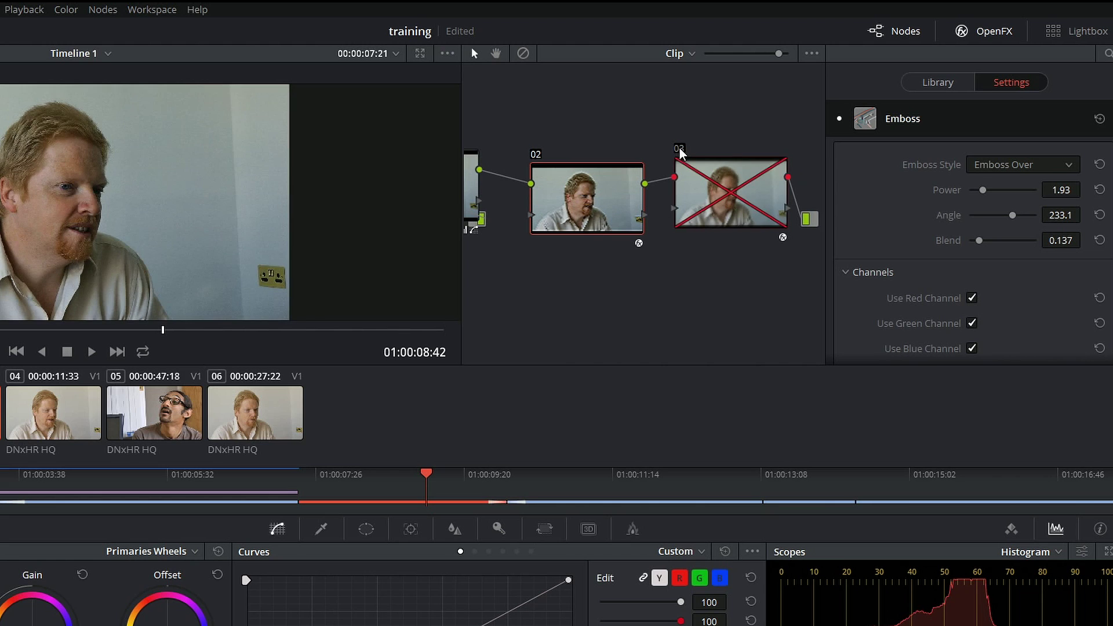
left_click(680, 149)
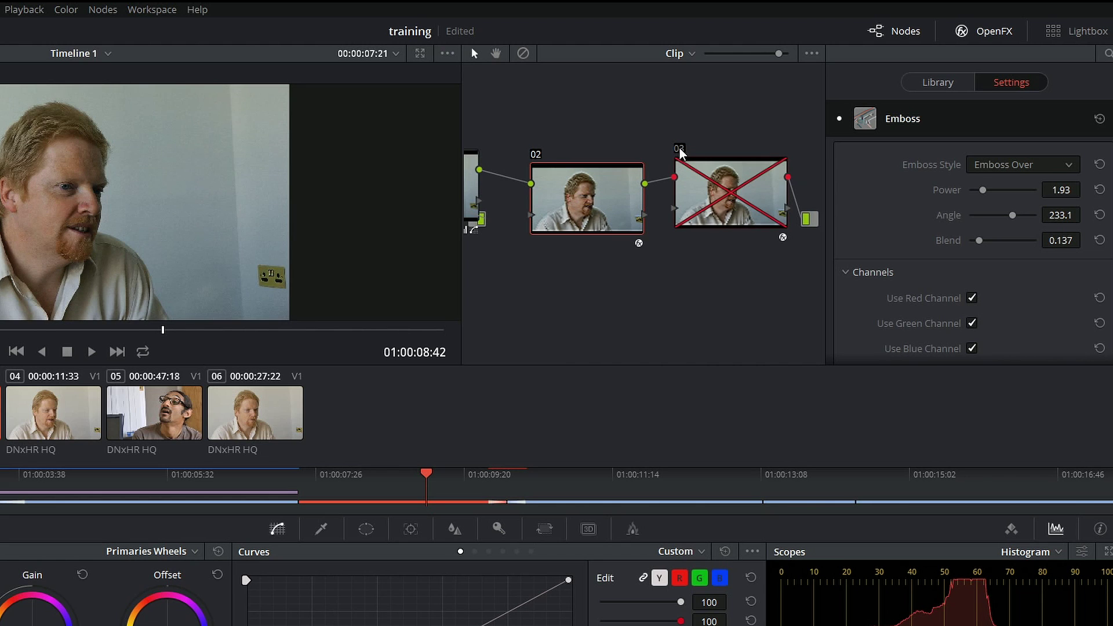
left_click(679, 150)
left_click(680, 150)
left_click(679, 149)
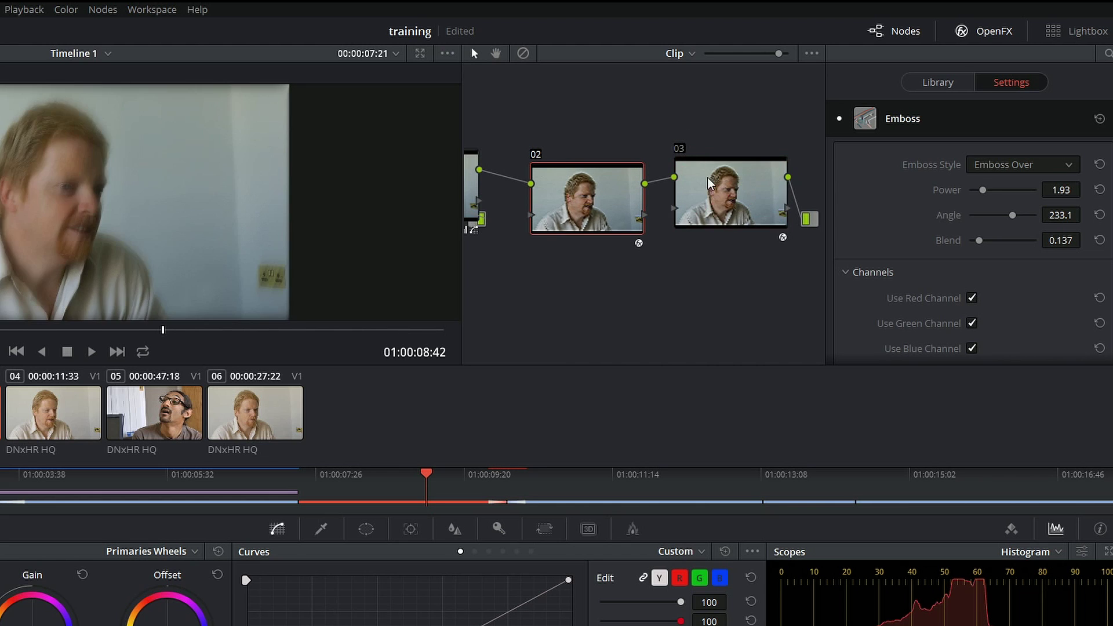
Delete node 03 from the clip's graph and move node 02 slightly higher
left_click(724, 204)
key("Delete")
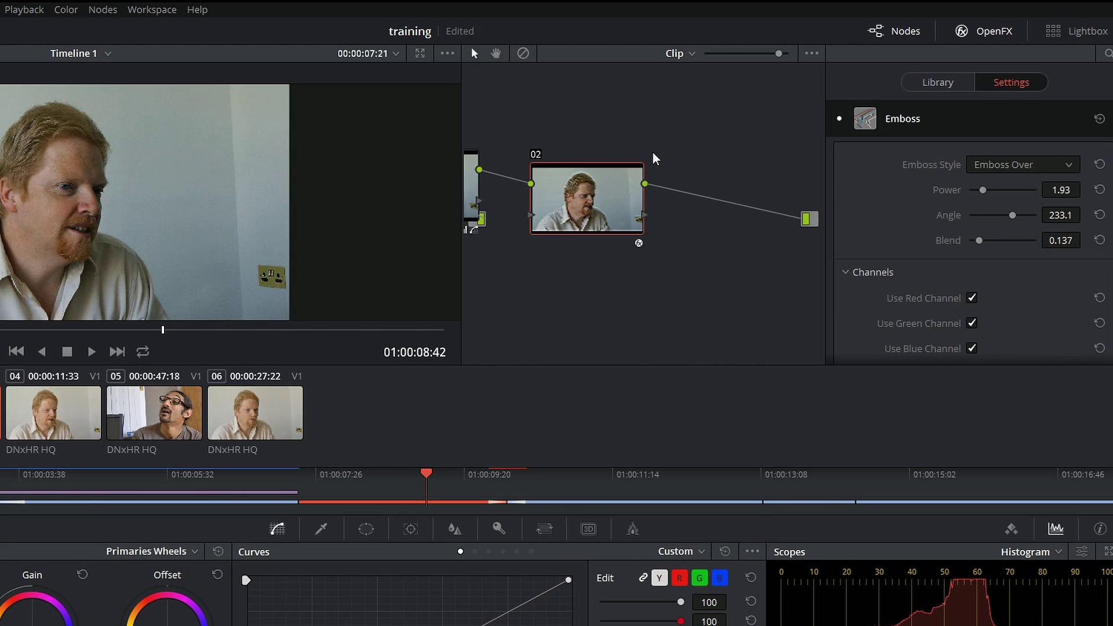
mouse_move(614, 213)
left_mouse_down()
mouse_move(633, 211)
mouse_move(615, 208)
left_mouse_up()
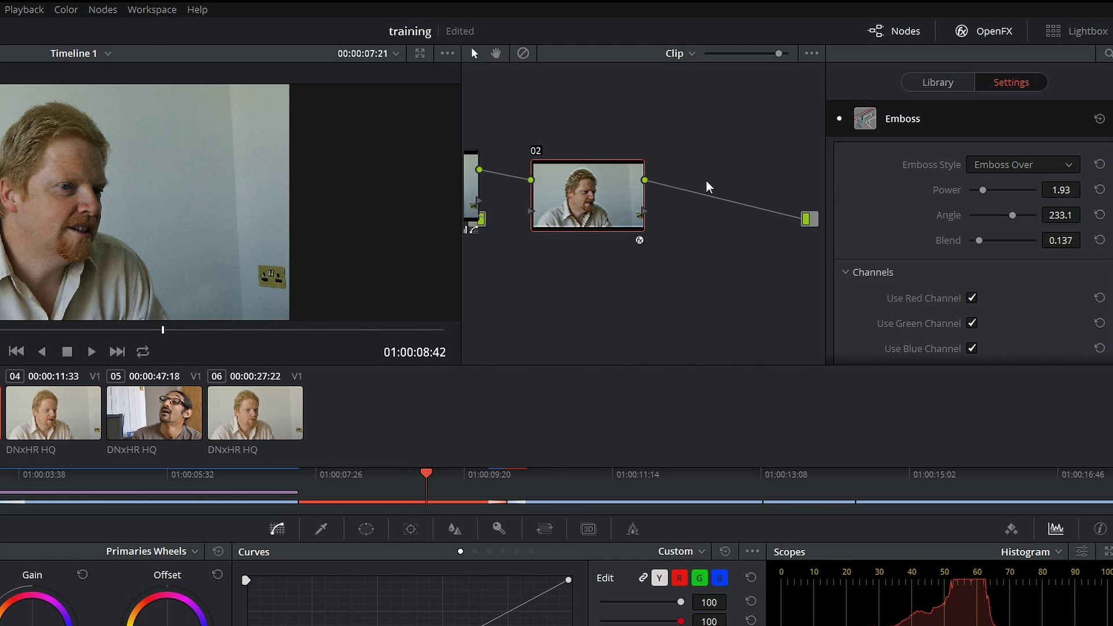
Switch the node graph from Clip to Timeline level and add a serial node with a Gaussian Blur effect
left_click(692, 53)
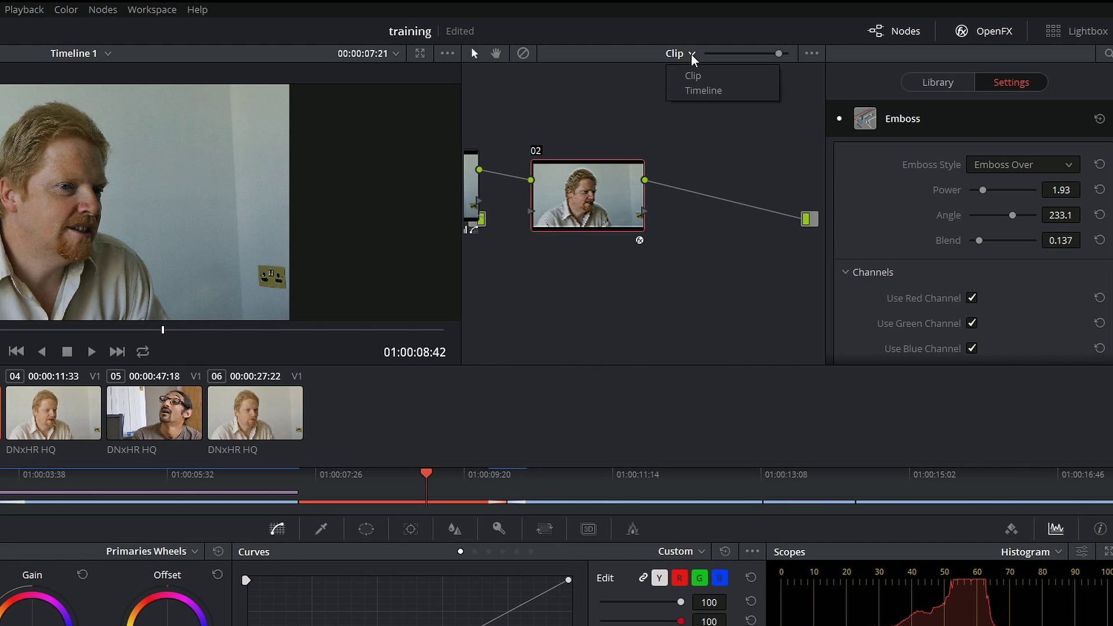
left_click(703, 90)
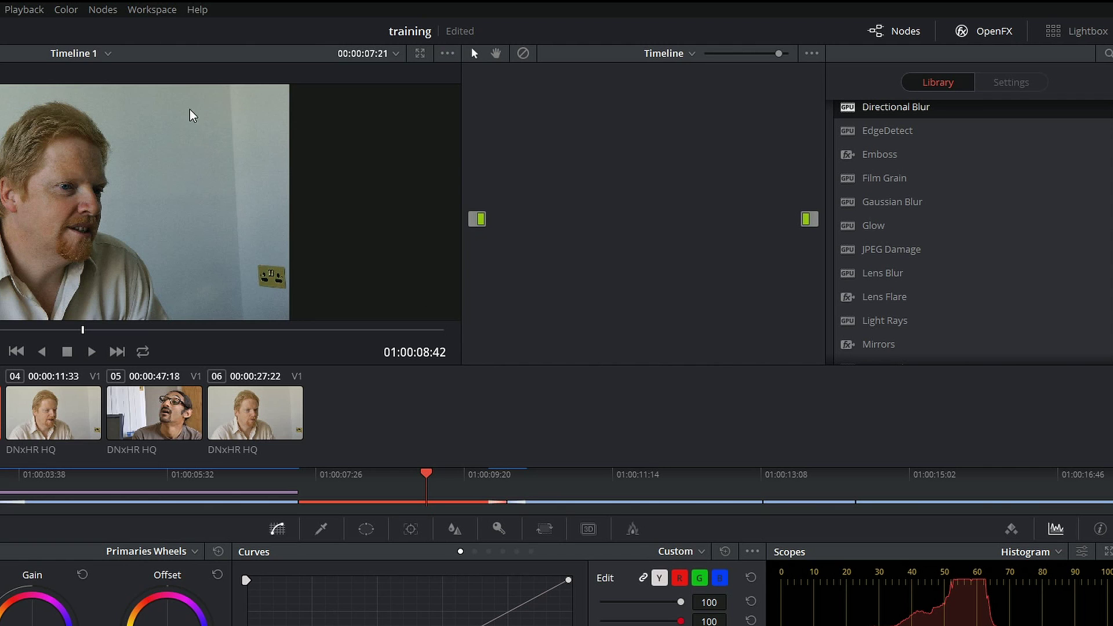
left_click(104, 11)
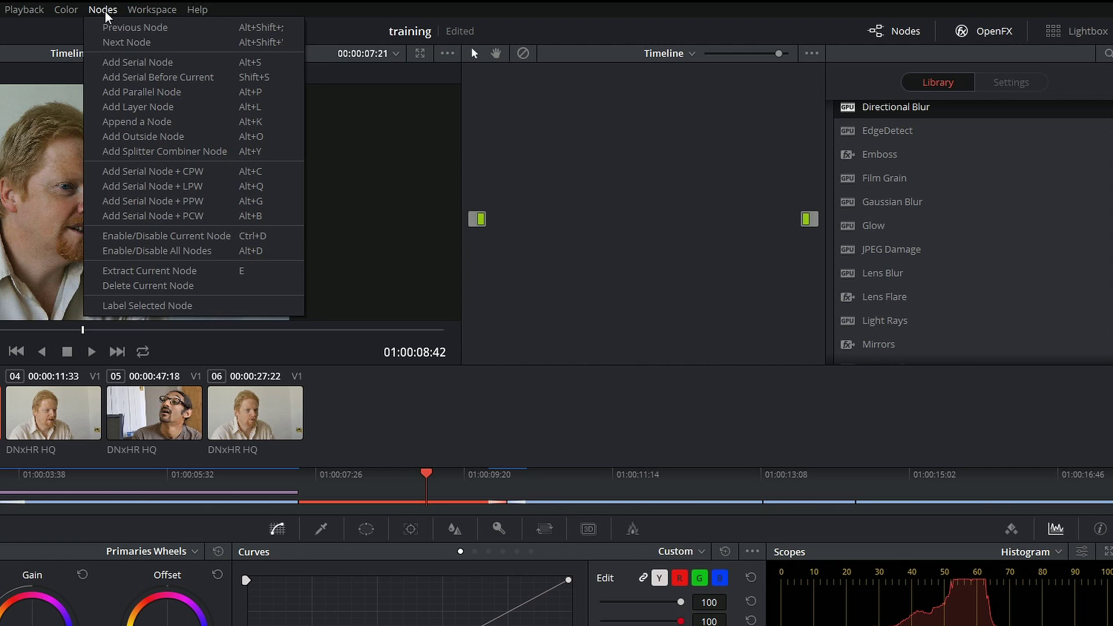
left_click(125, 62)
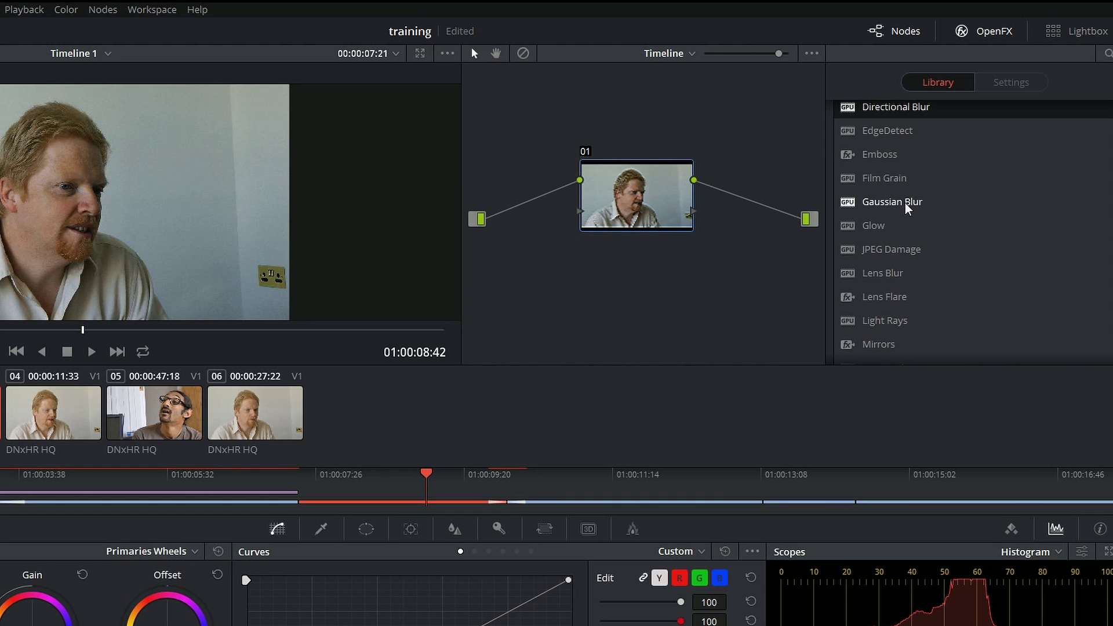
left_click_drag(907, 206, 620, 199)
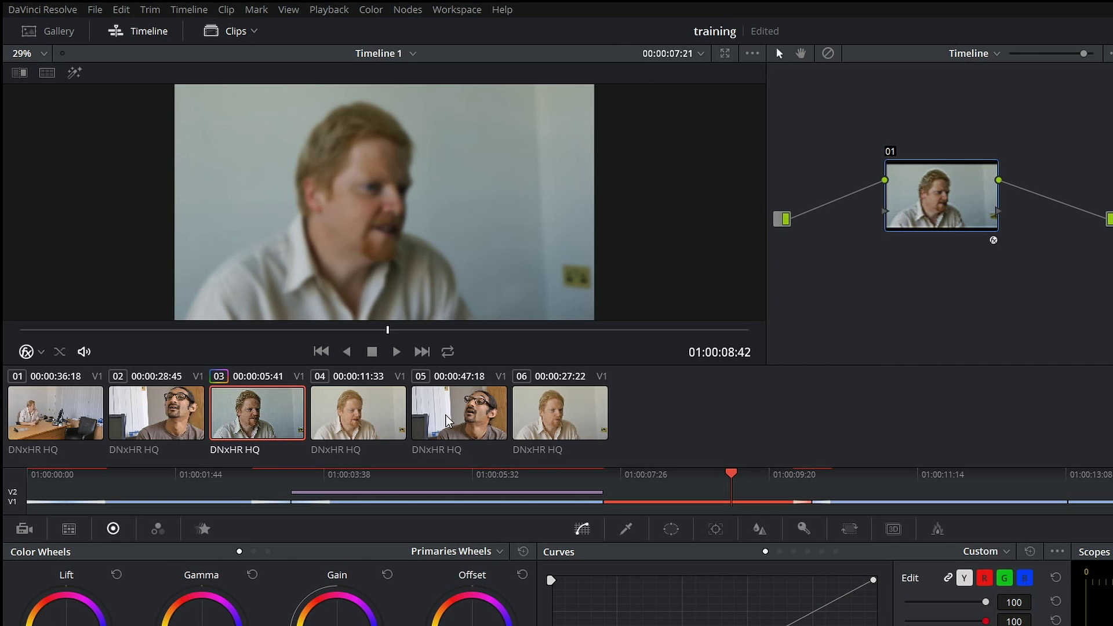
View clips 04, 06, 03 and 02 to check how the timeline-level Gaussian Blur affects each one
left_click(399, 416)
left_click(547, 417)
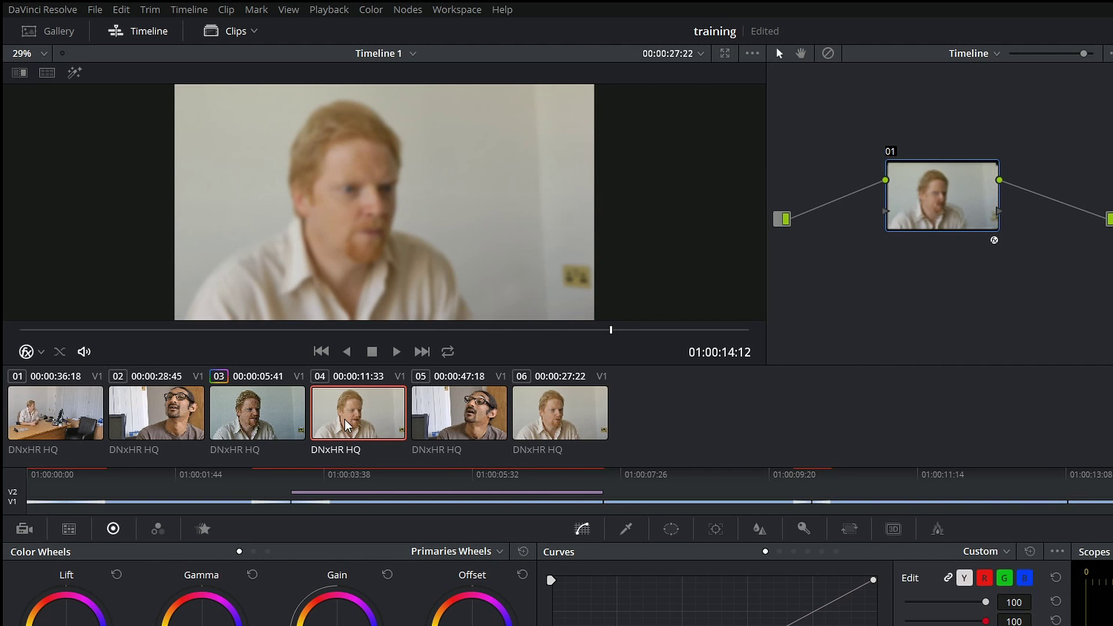
left_click(358, 413)
left_click(258, 413)
left_click(190, 419)
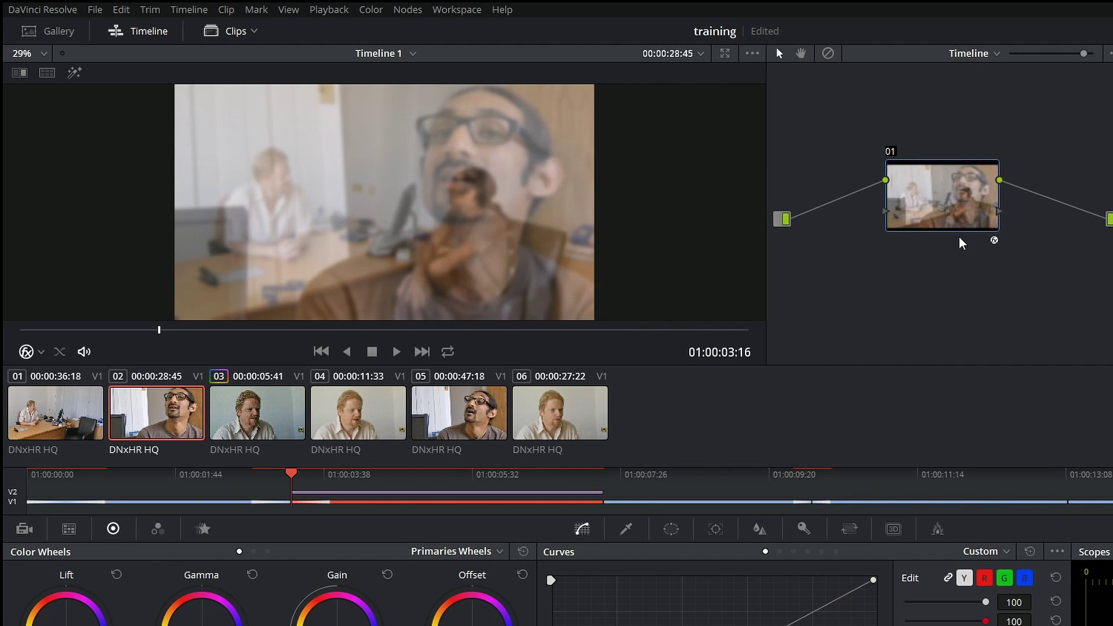
left_click_drag(982, 184, 971, 189)
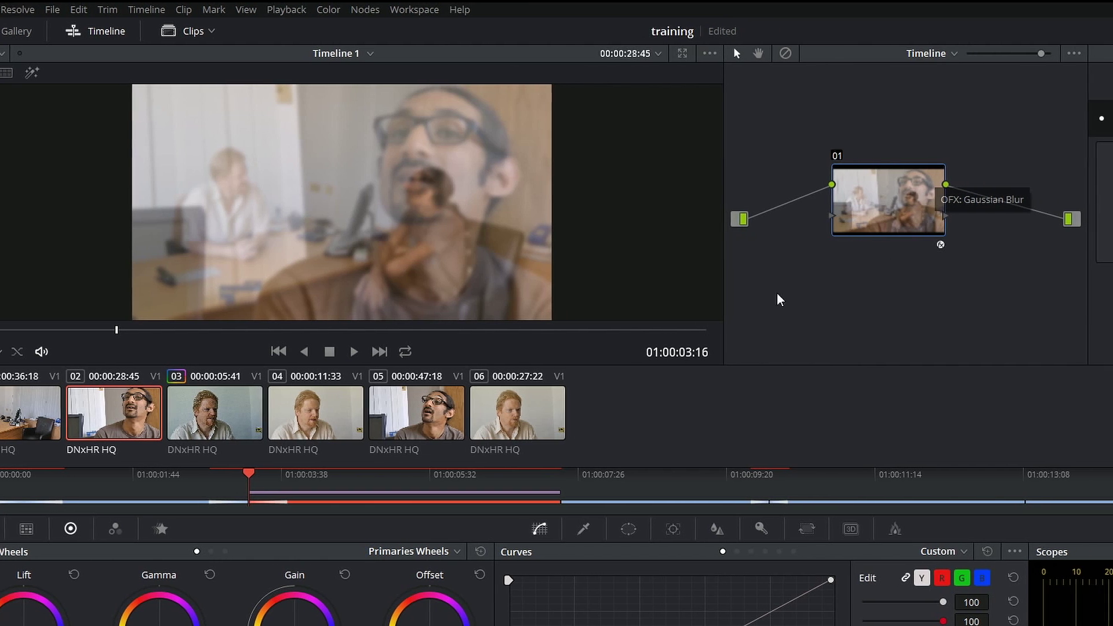
left_click_drag(659, 204, 657, 211)
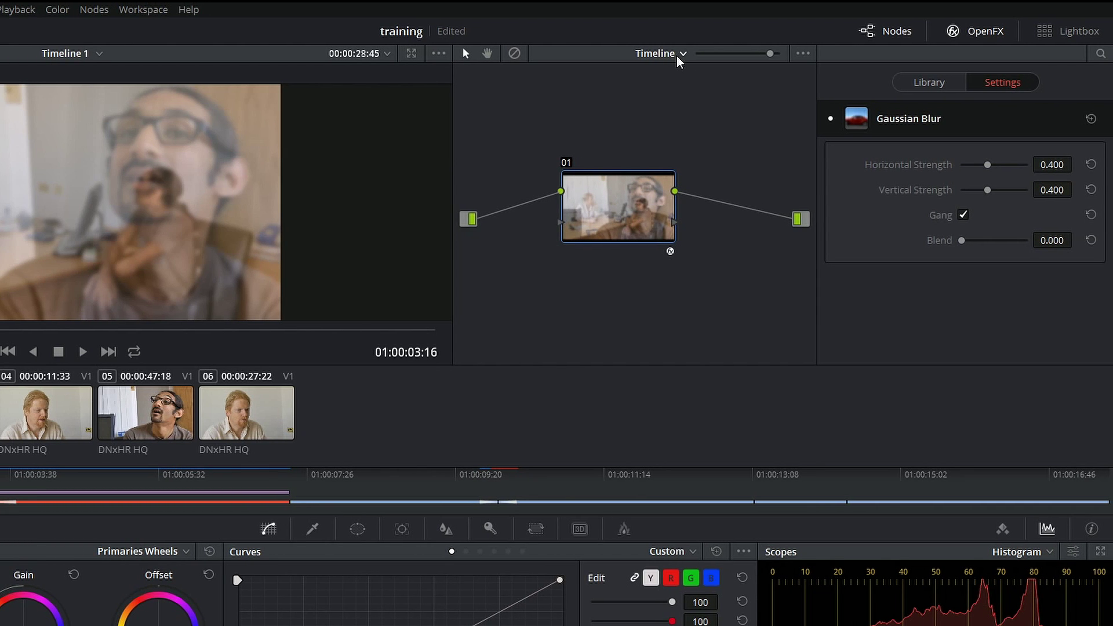
Undo the Gaussian Blur and delete node 01 from the Timeline-level graph
key("ctrl+z")
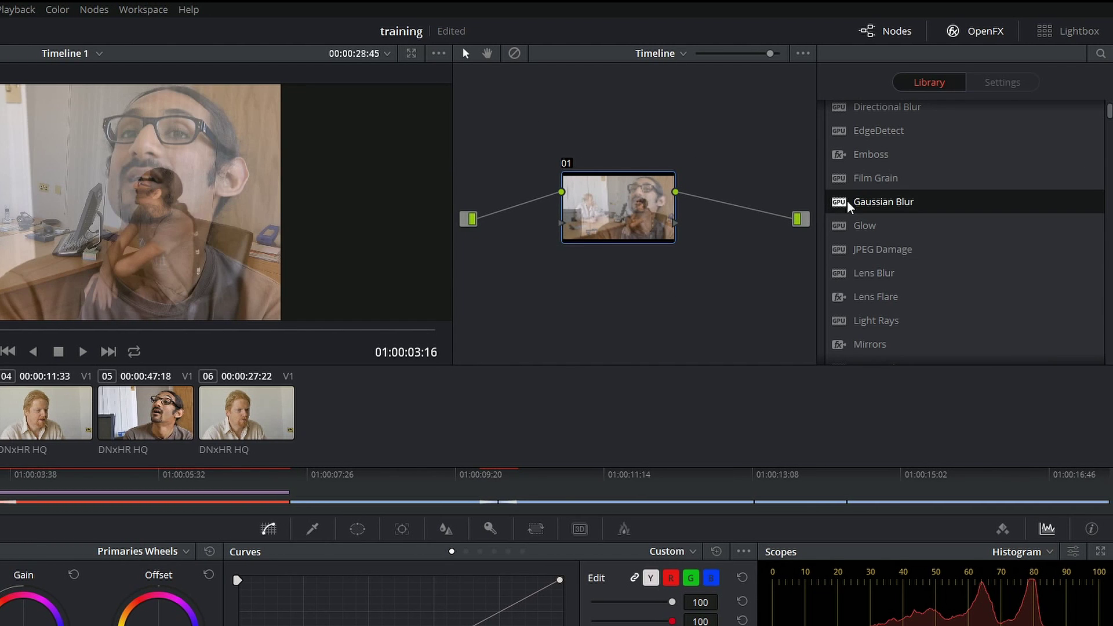
left_click_drag(641, 210, 622, 199)
right_click(633, 219)
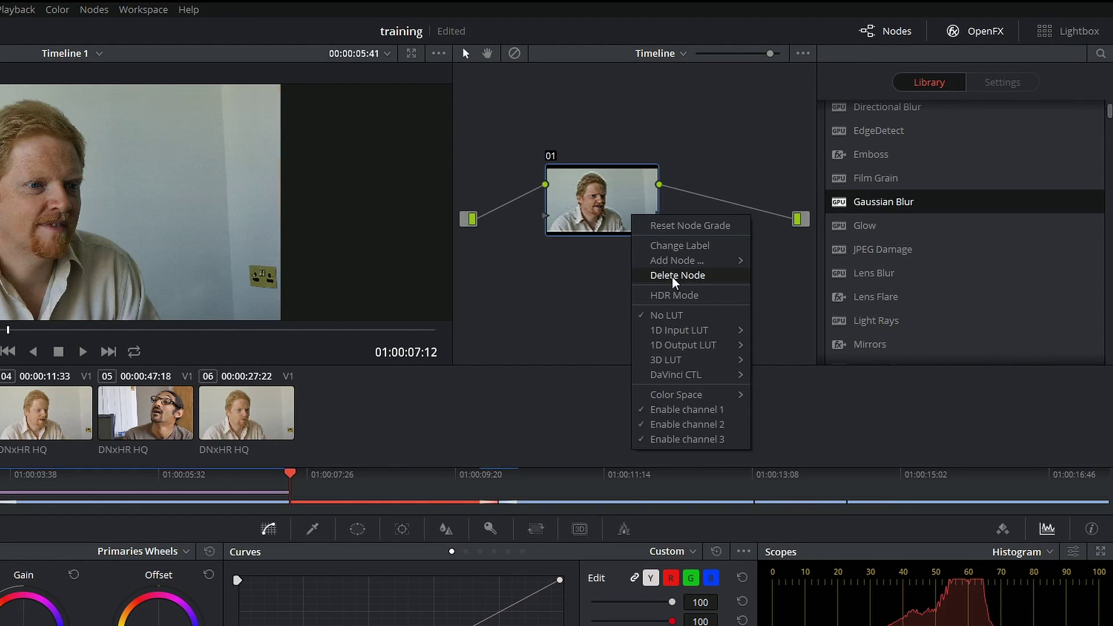
left_click(662, 276)
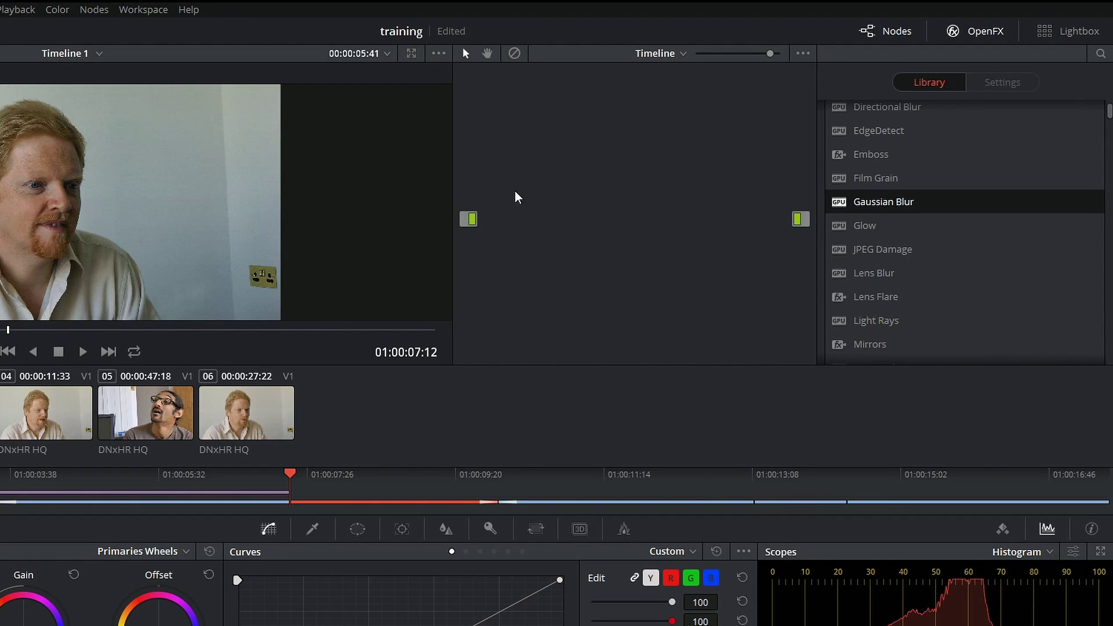
Add a new Timeline-level serial node with a Film Grain effect and decline the Studio upgrade offer
left_click(94, 10)
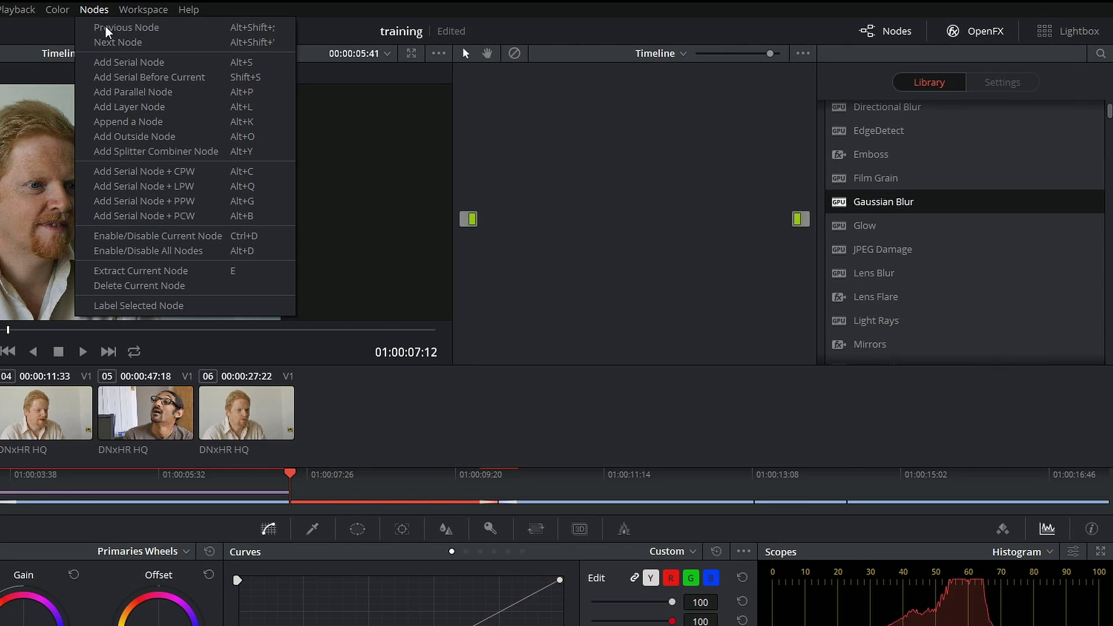
left_click(116, 61)
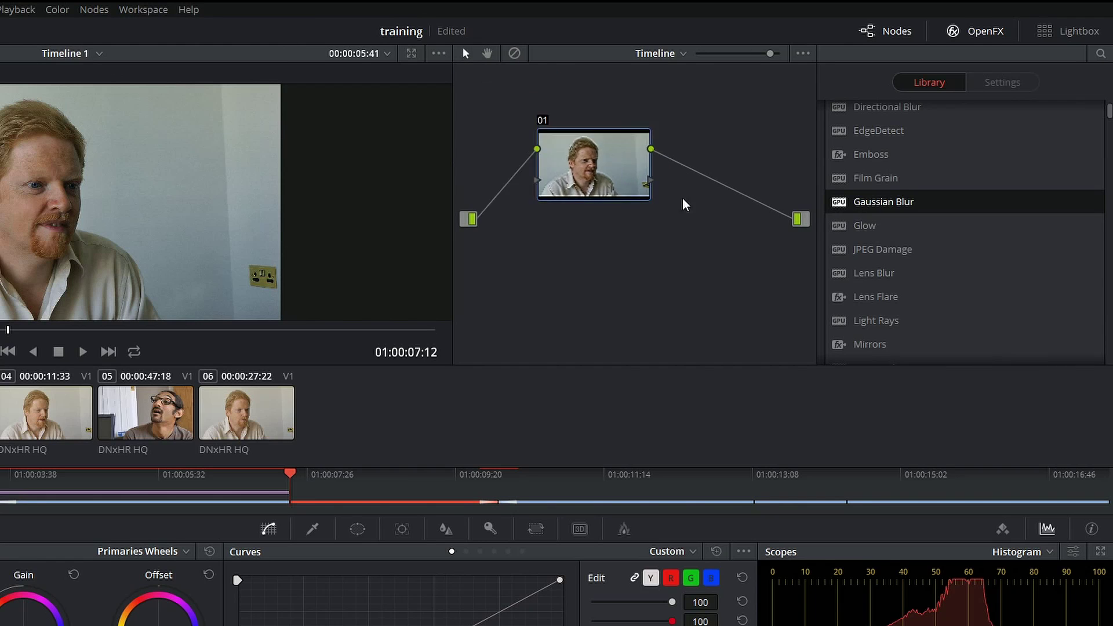
left_click_drag(860, 177, 661, 206)
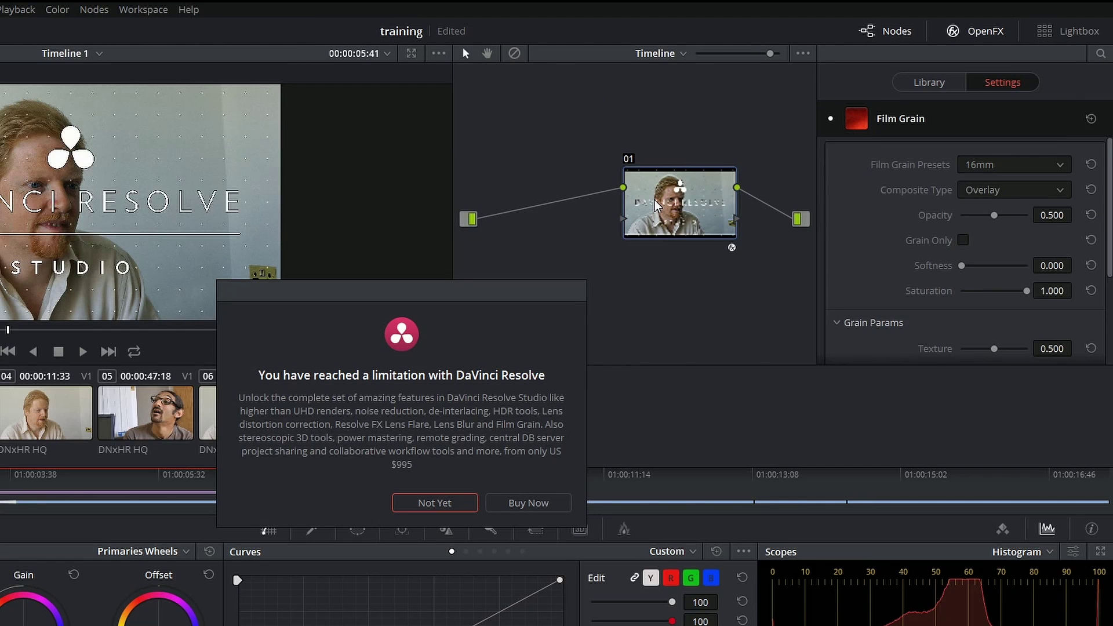
left_click_drag(505, 293, 646, 331)
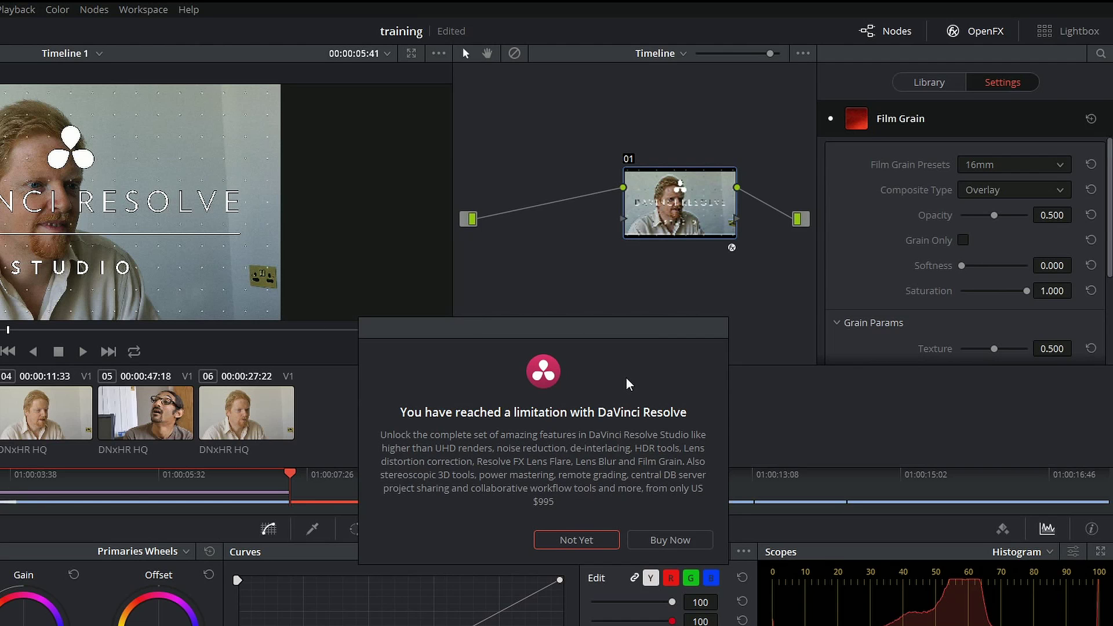
left_click_drag(568, 330, 436, 136)
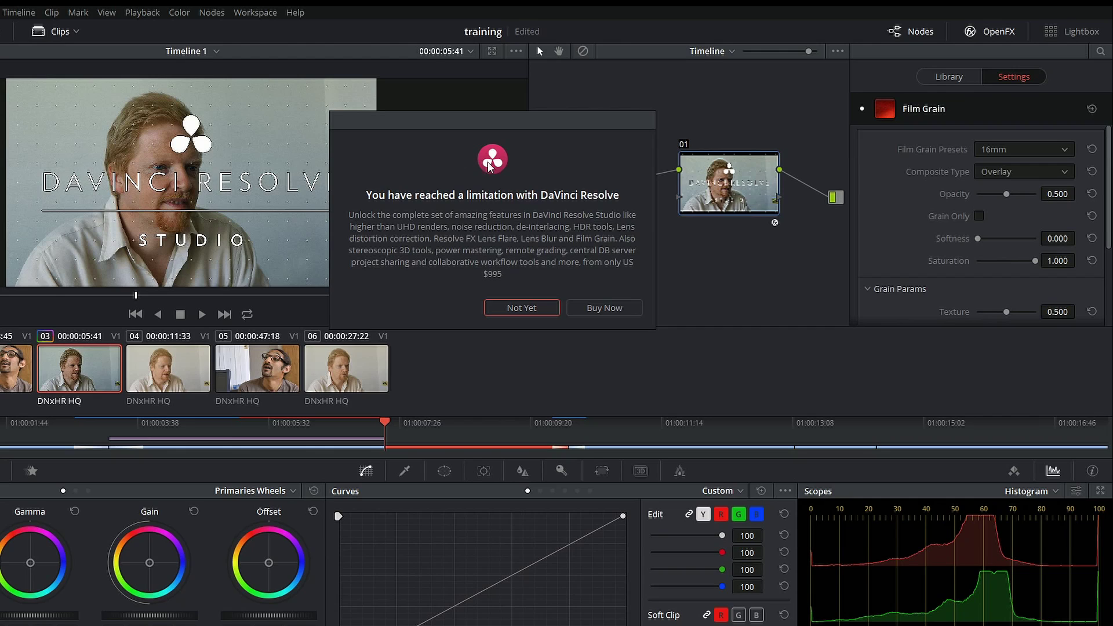
left_click(531, 312)
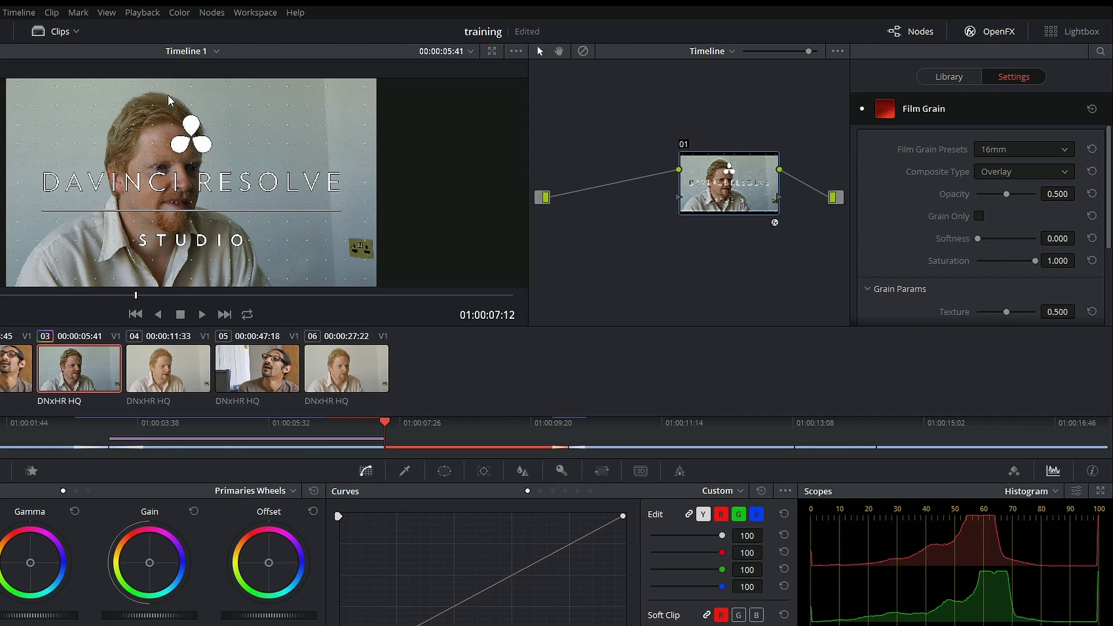
Set the Film Grain effect's opacity to 0.750 and softness to 0.728
left_click_drag(1009, 198, 1022, 197)
left_click_drag(978, 240, 1021, 280)
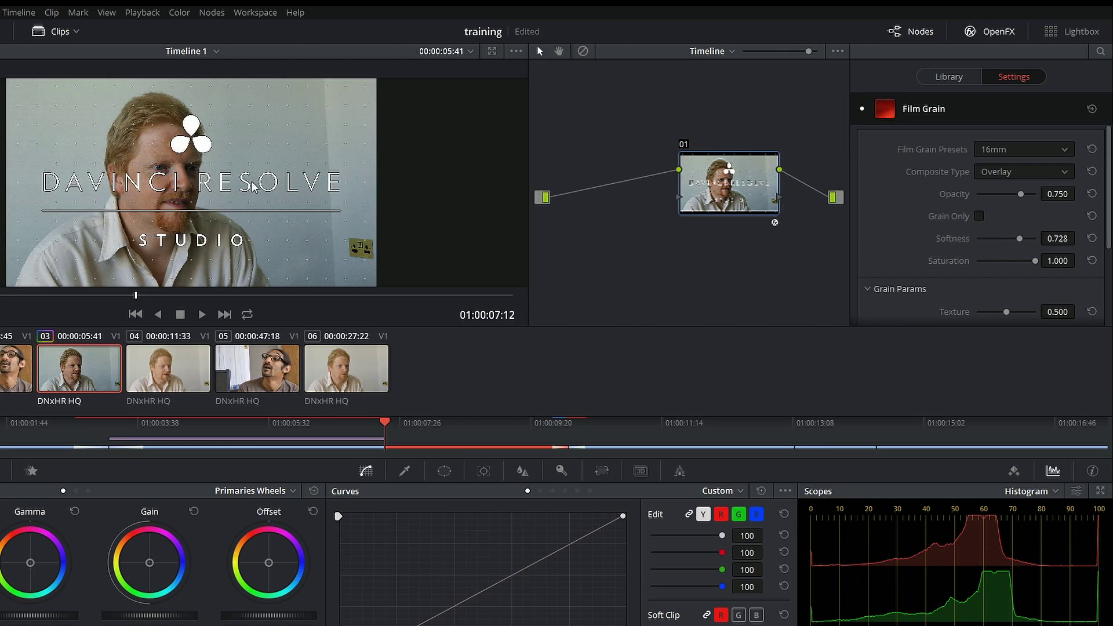
Enlarge the viewer by hiding the clip thumbnails and mini timeline, and magnify the image to 105%
scroll(241, 135, "up", 5)
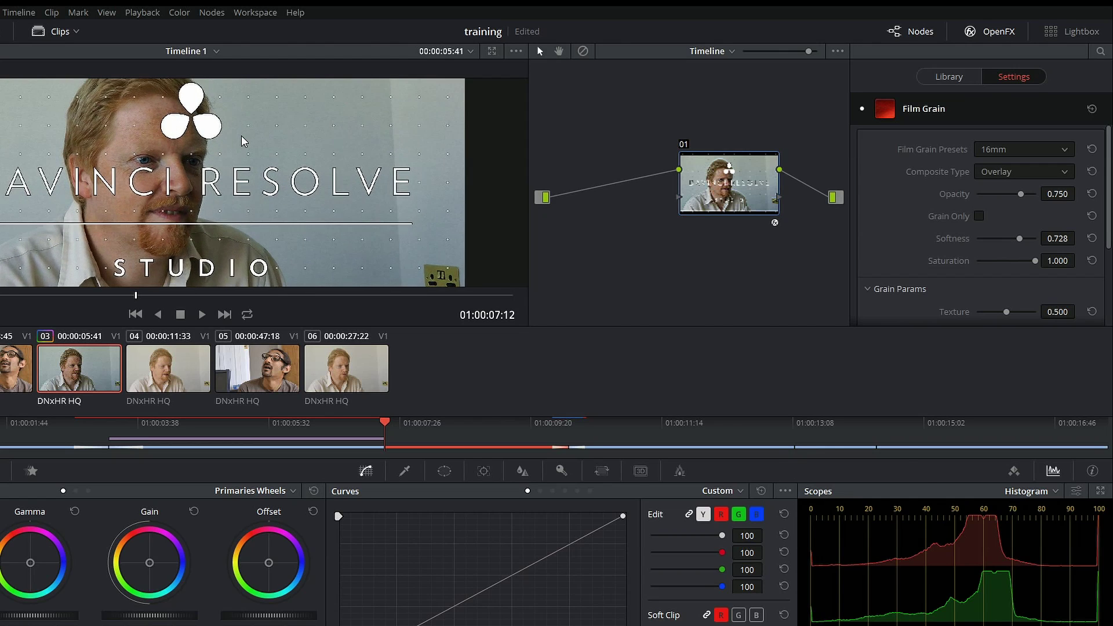
scroll(243, 137, "up", 3)
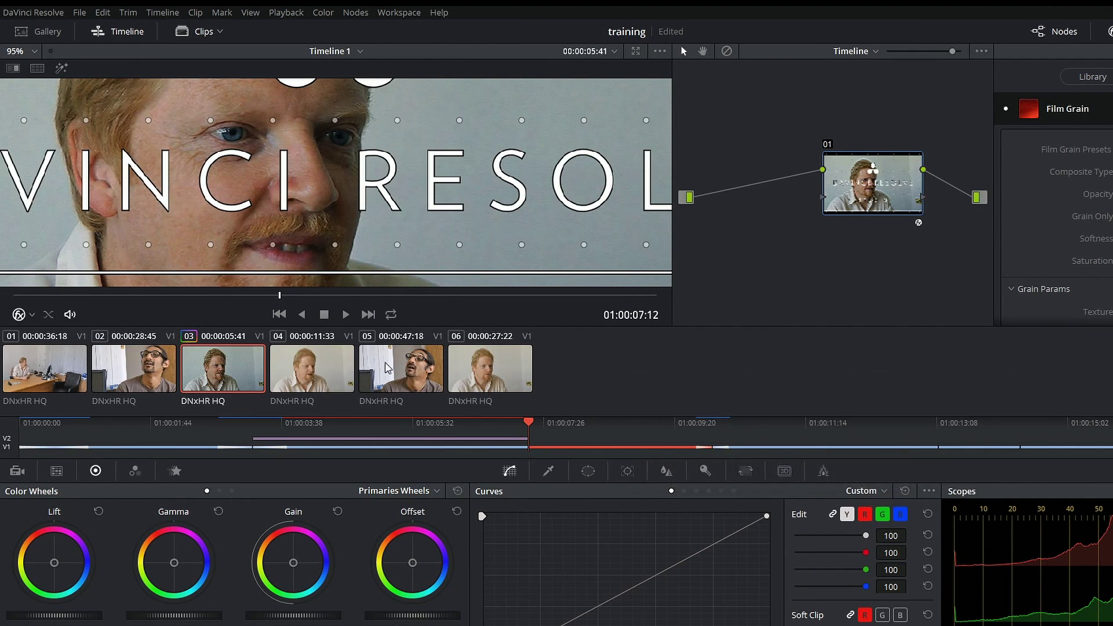
left_click(204, 32)
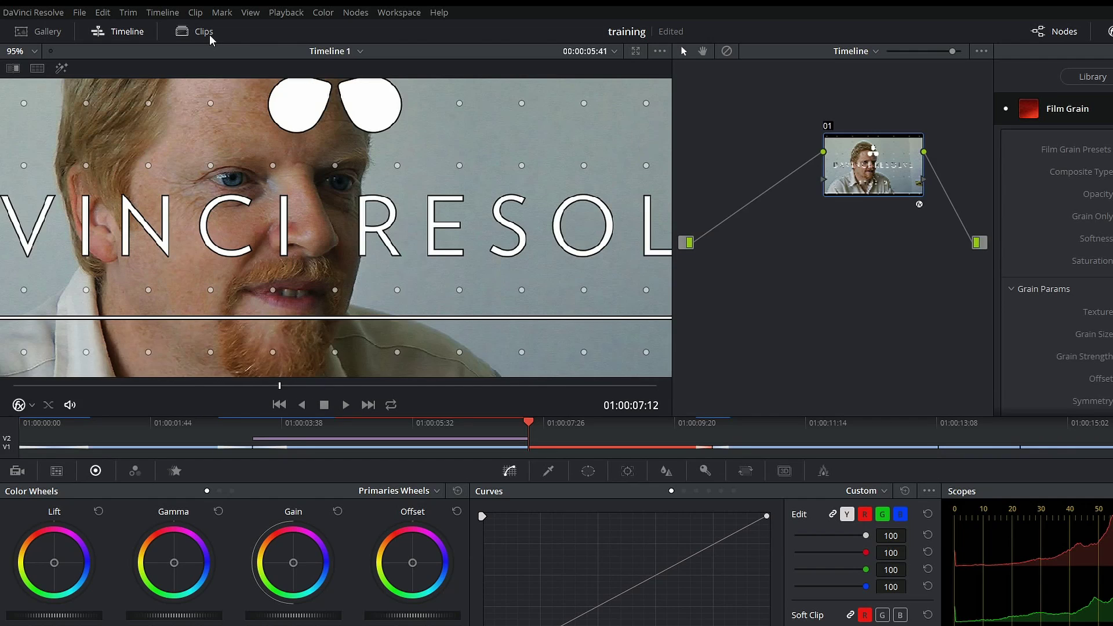
left_click(122, 32)
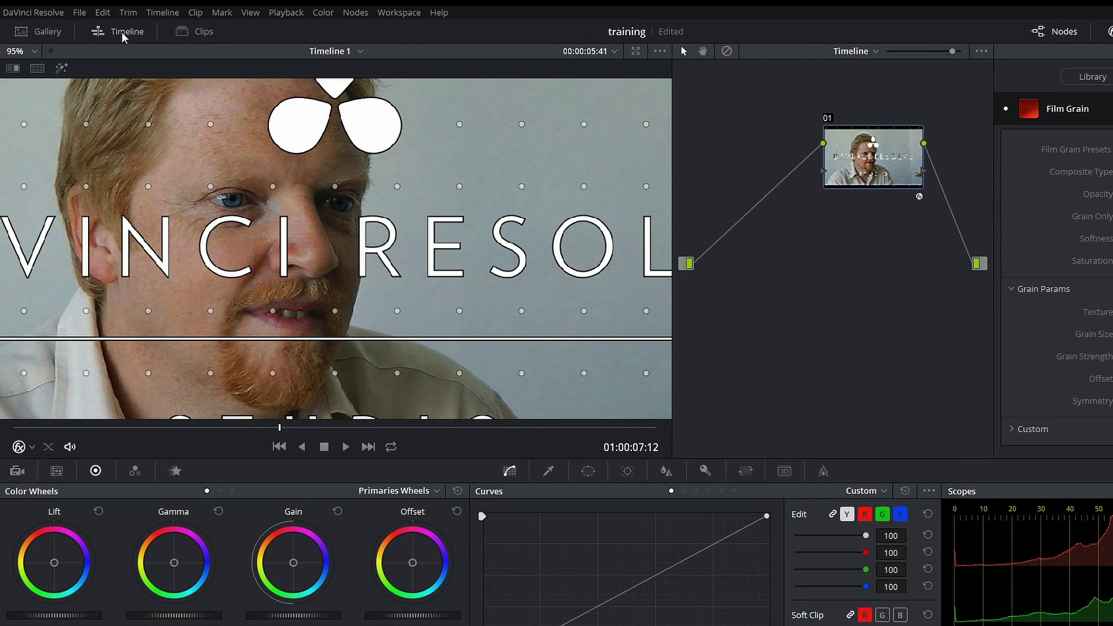
scroll(366, 241, "up", 5)
scroll(366, 241, "down", 4)
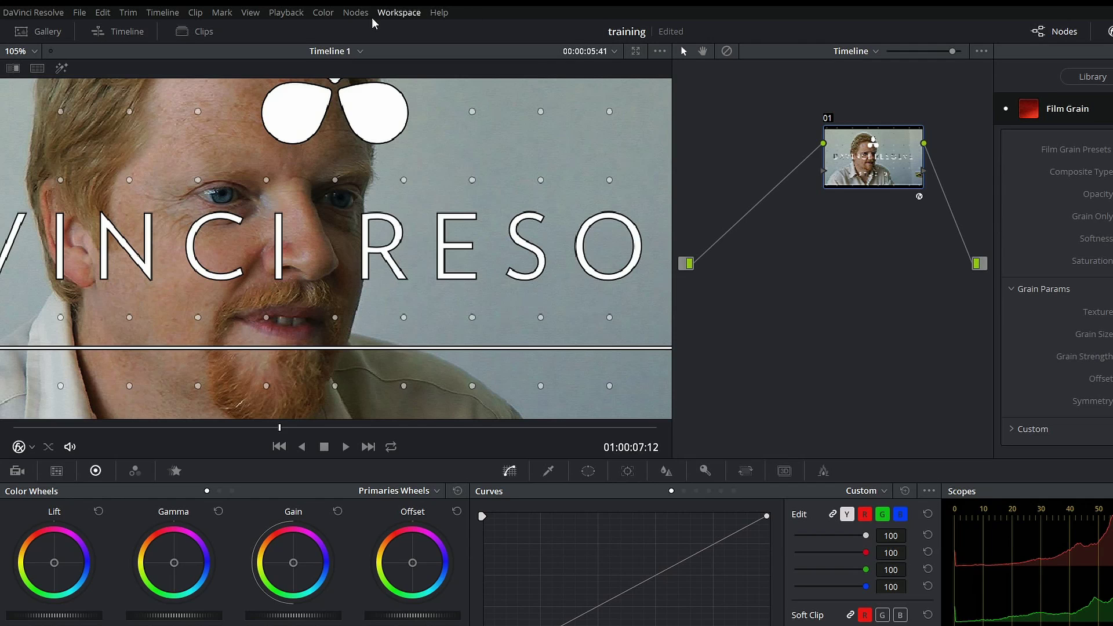
Preview the frame with Film Grain applied in Cinema Viewer mode
left_click(399, 13)
mouse_move(411, 41)
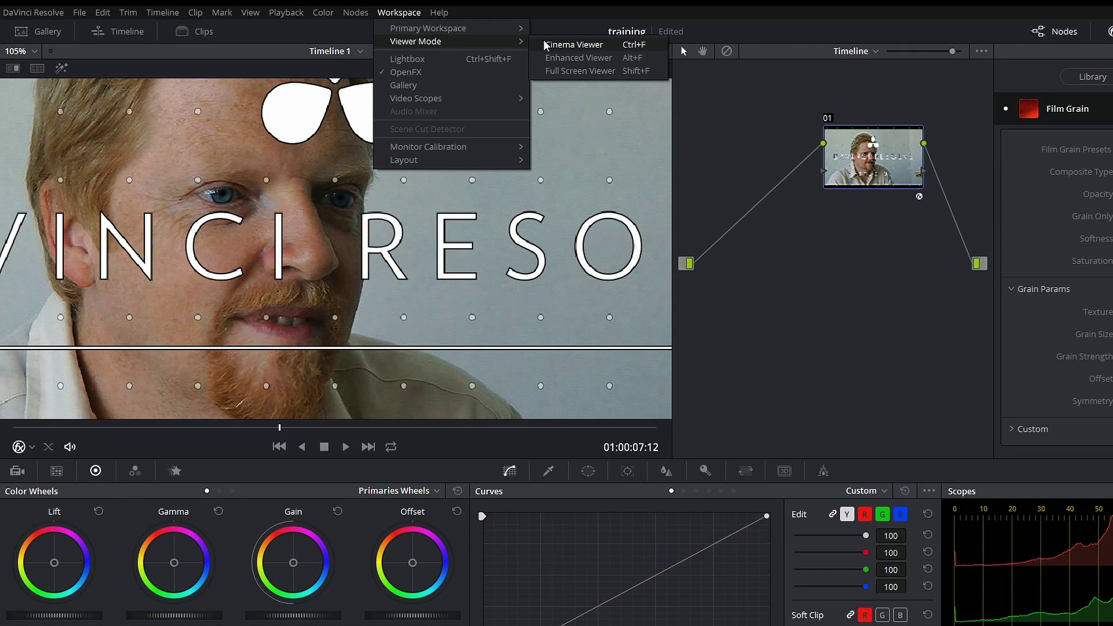
left_click(574, 44)
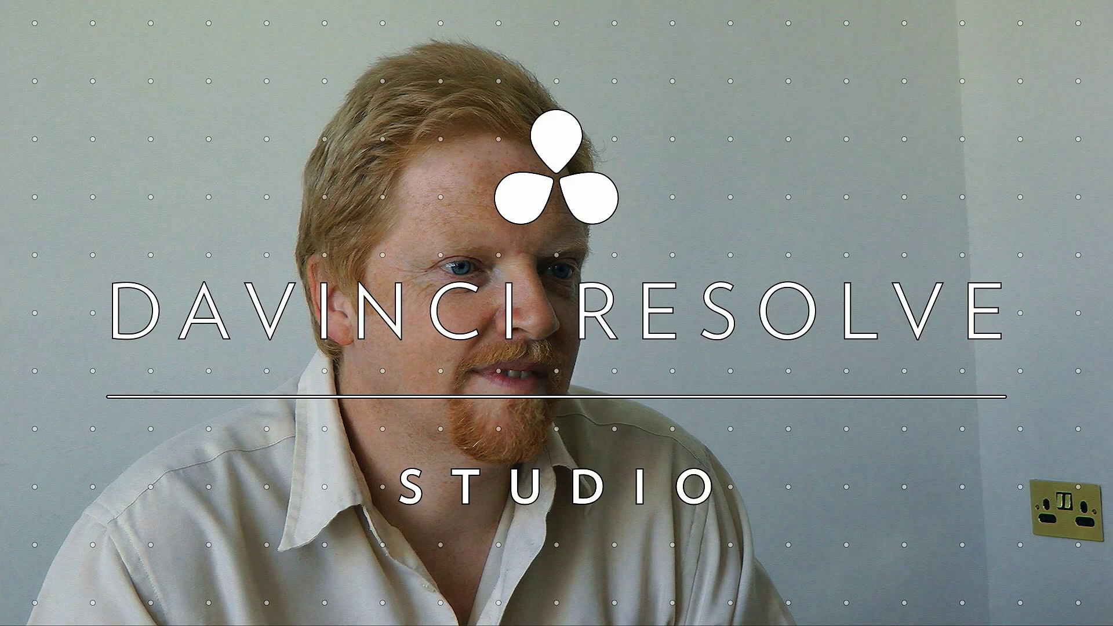
mouse_move(530, 165)
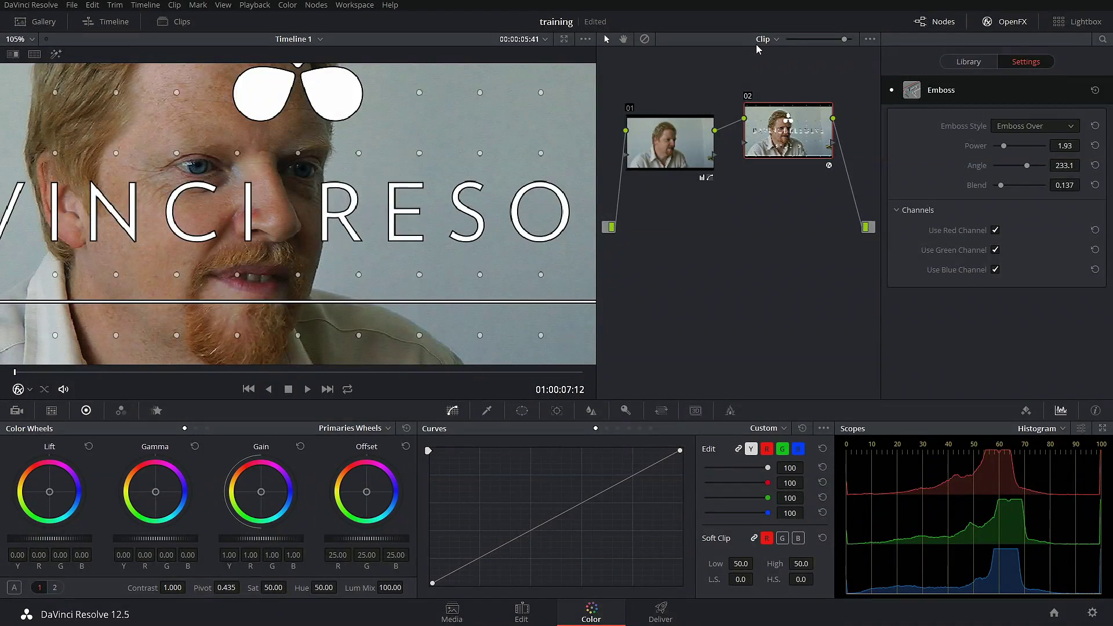
Switch to the Timeline-level nodes and delete the Film Grain node
left_click(764, 39)
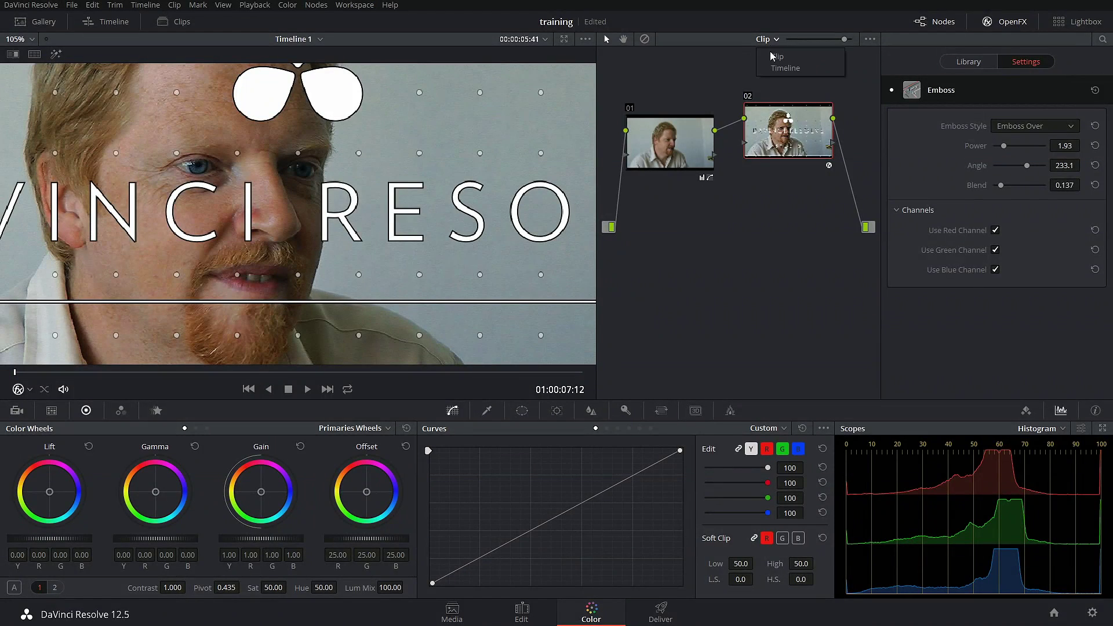
left_click(782, 69)
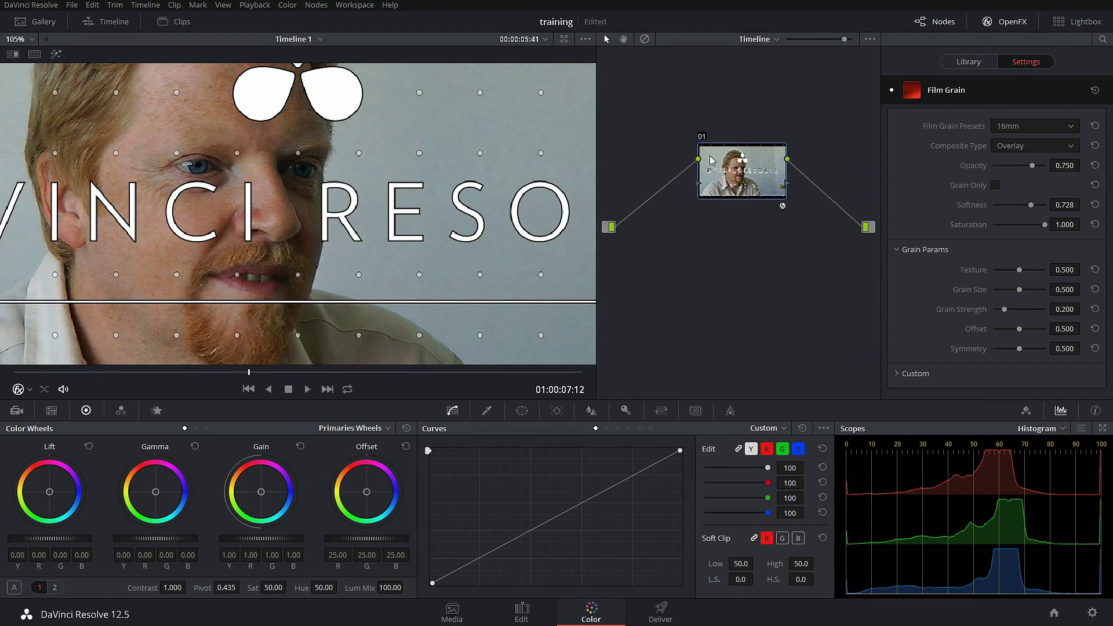
left_click_drag(726, 159, 688, 163)
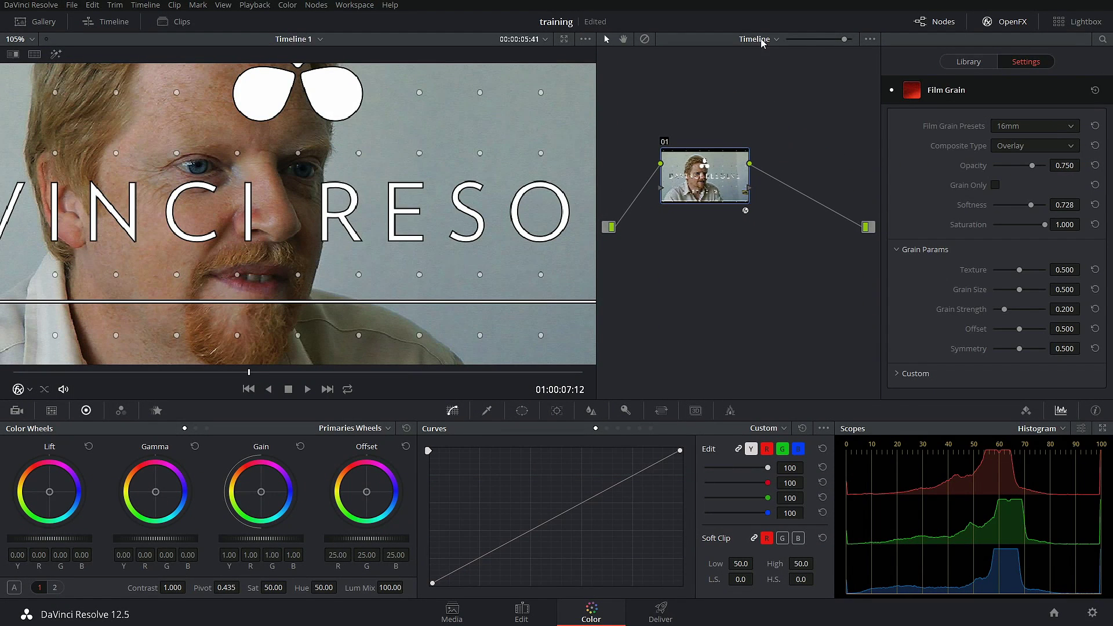
right_click(739, 182)
left_click(772, 224)
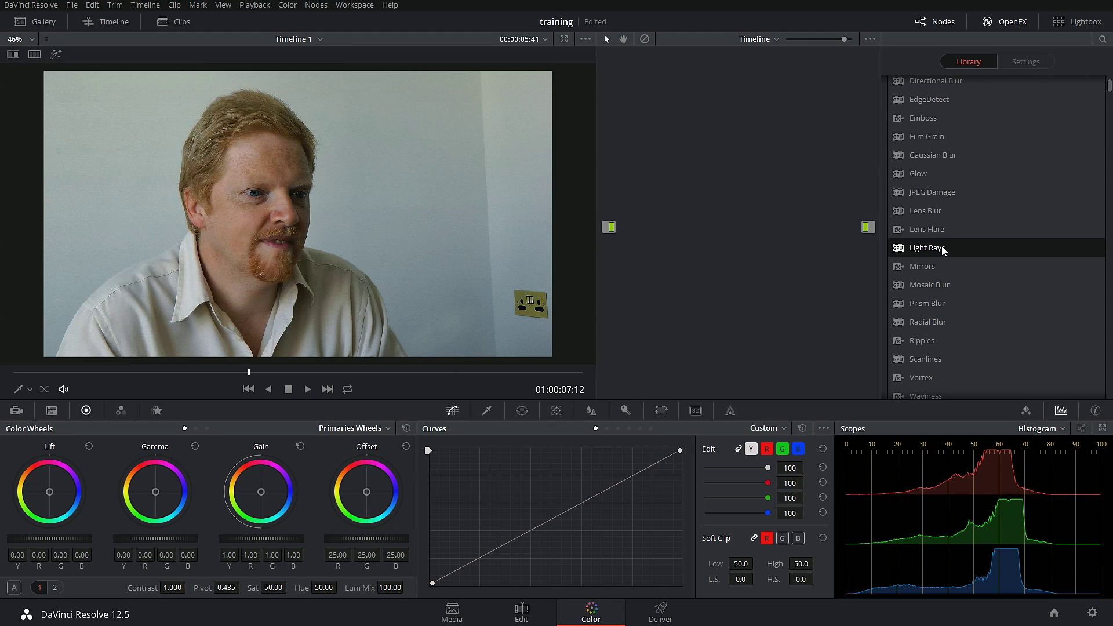
Return to the Clip-level nodes and select clip 05 from the redisplayed clip thumbnails
left_click(757, 40)
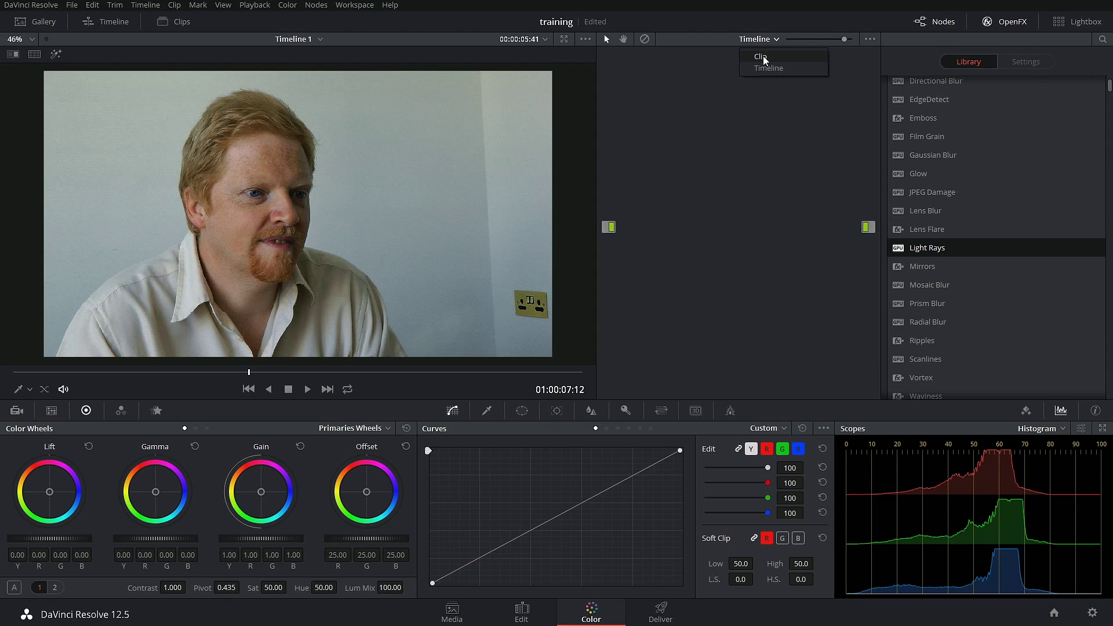
left_click(760, 57)
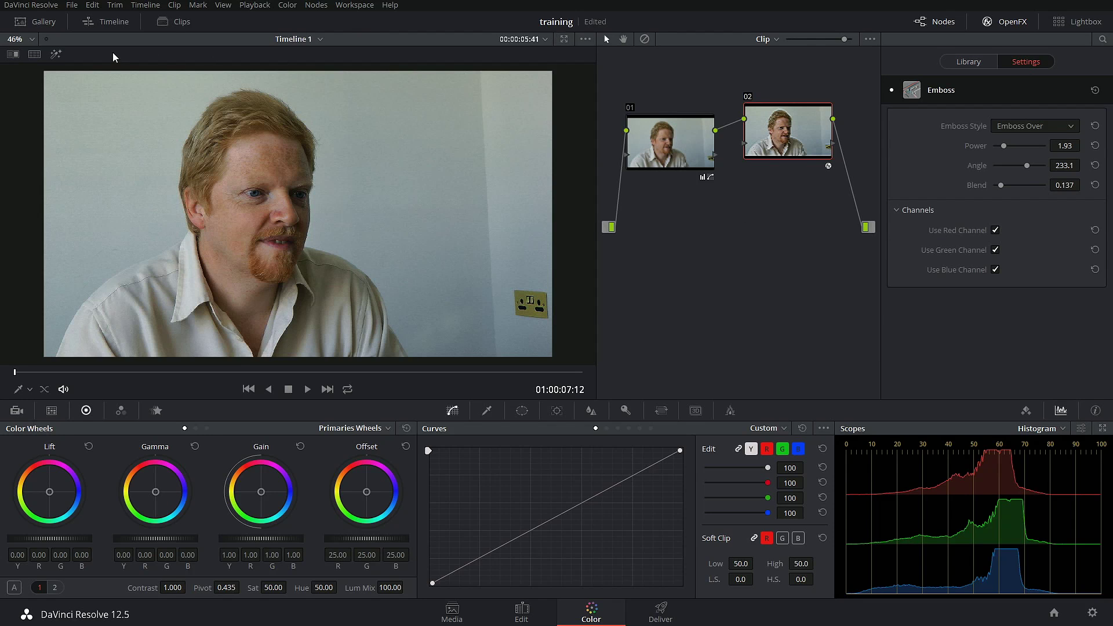
left_click(173, 22)
left_click(284, 360)
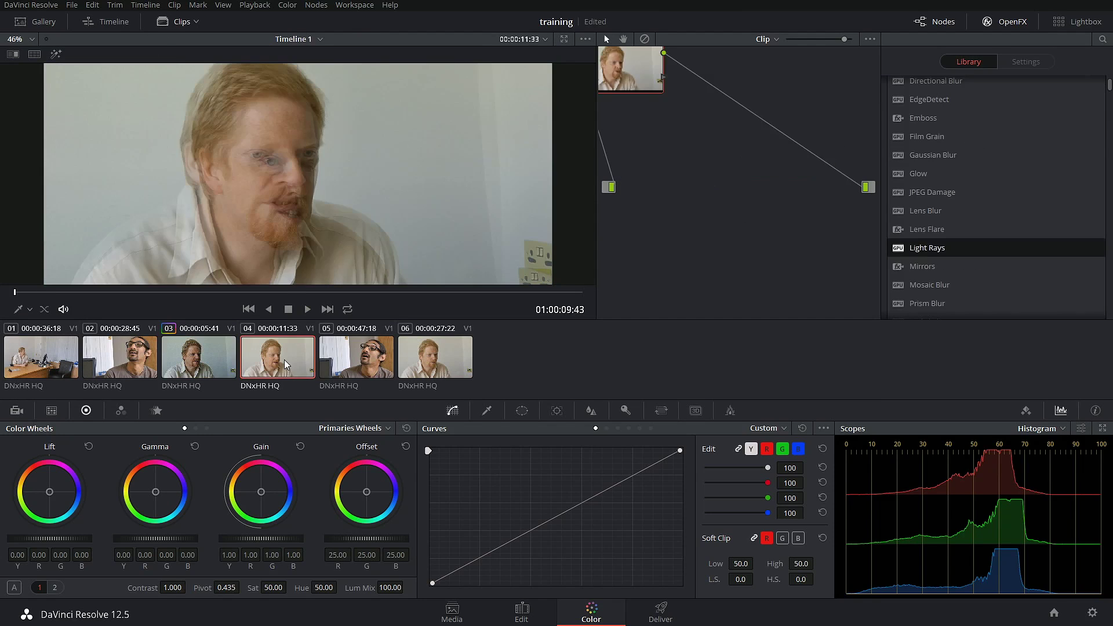
left_click(349, 366)
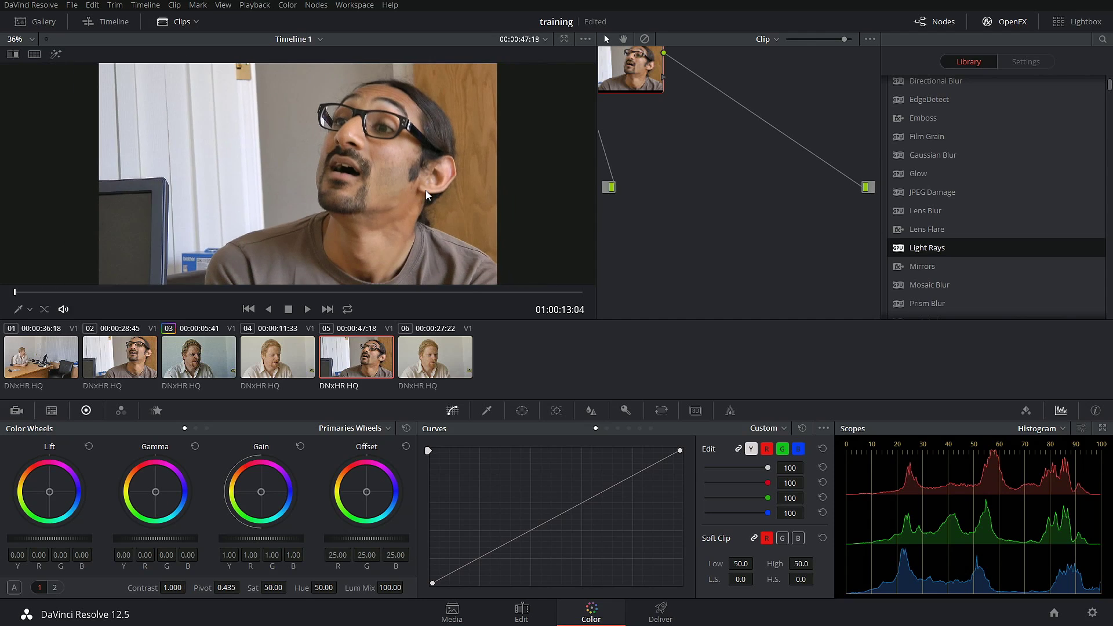
Give clip 05 a second serial node with a Light Rays effect, positioned at X 0.567 and Y 0.465
left_click_drag(927, 248, 775, 178)
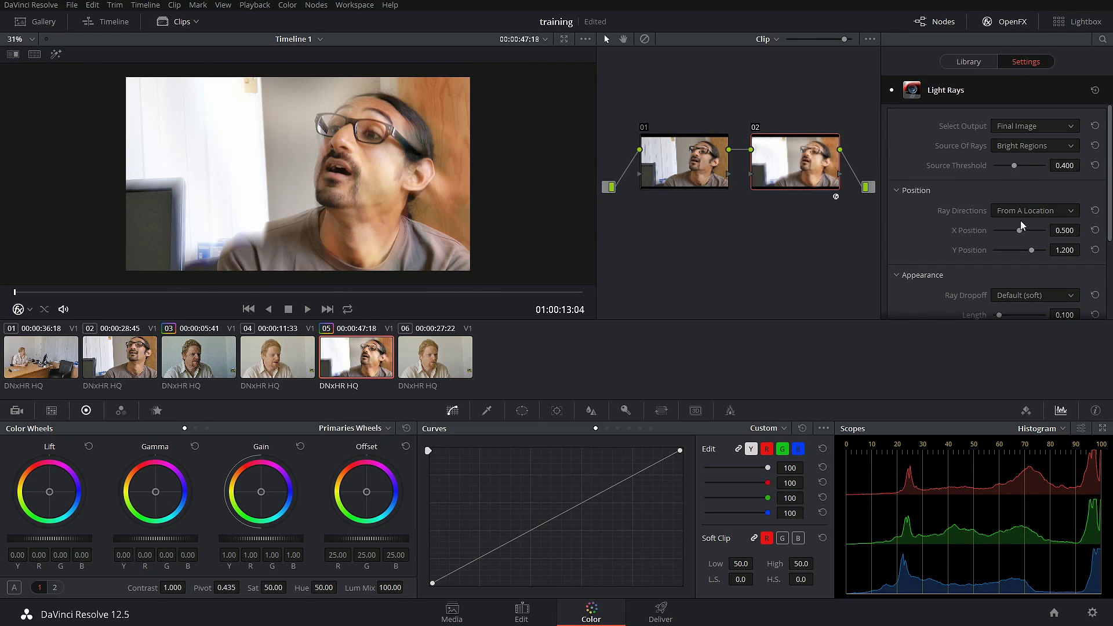
mouse_move(1019, 229)
left_mouse_down()
mouse_move(1033, 230)
mouse_move(1019, 230)
mouse_move(1019, 250)
left_mouse_up()
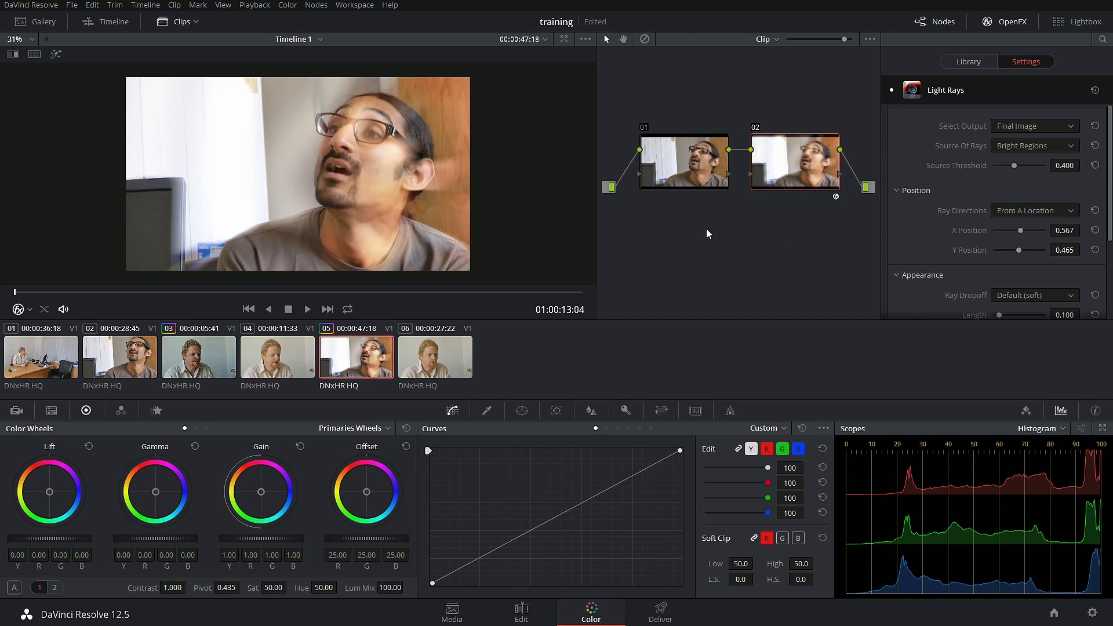
left_click_drag(798, 190, 802, 193)
Replace the Light Rays effect on node 02 with Mirrors and set Mirror 1's position to X 0.728, Y 0.512
left_click(968, 62)
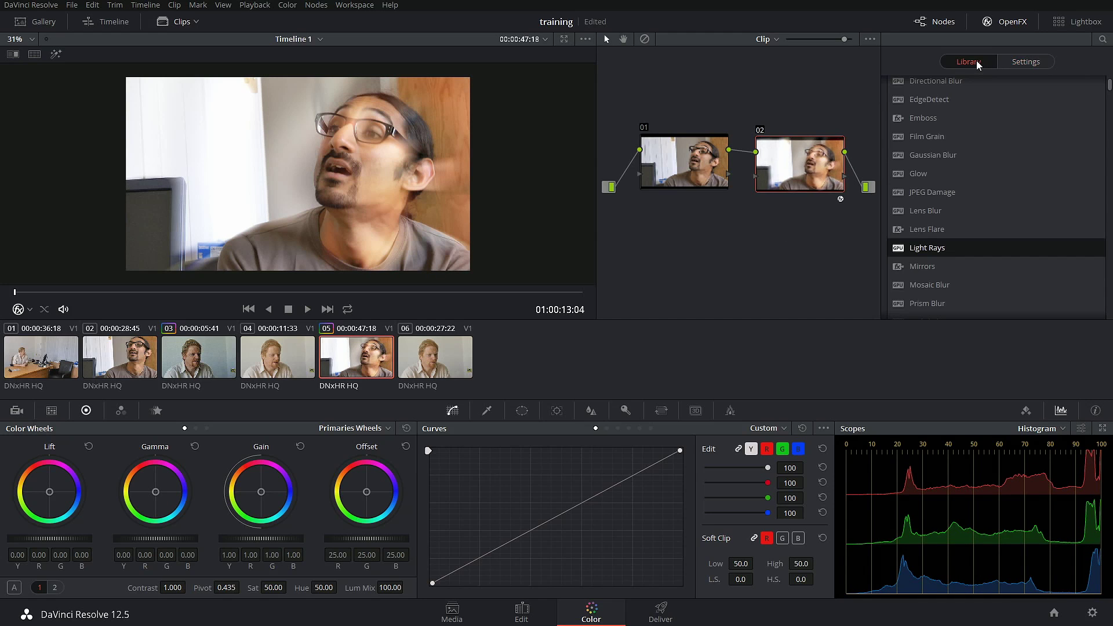
left_click_drag(922, 267, 831, 197)
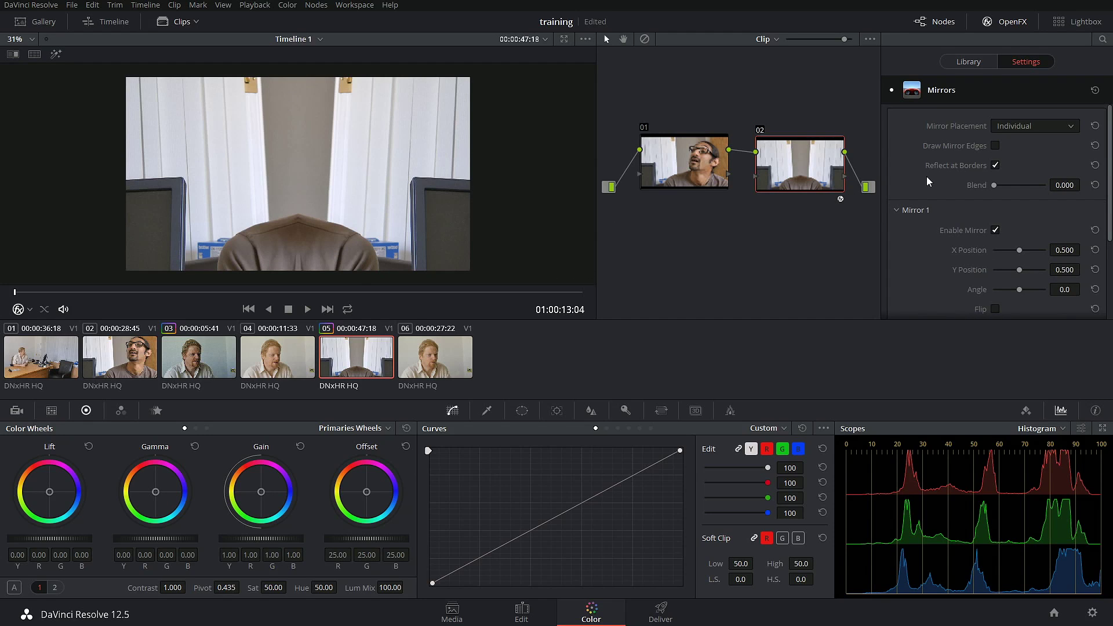
left_click_drag(1019, 269, 1031, 250)
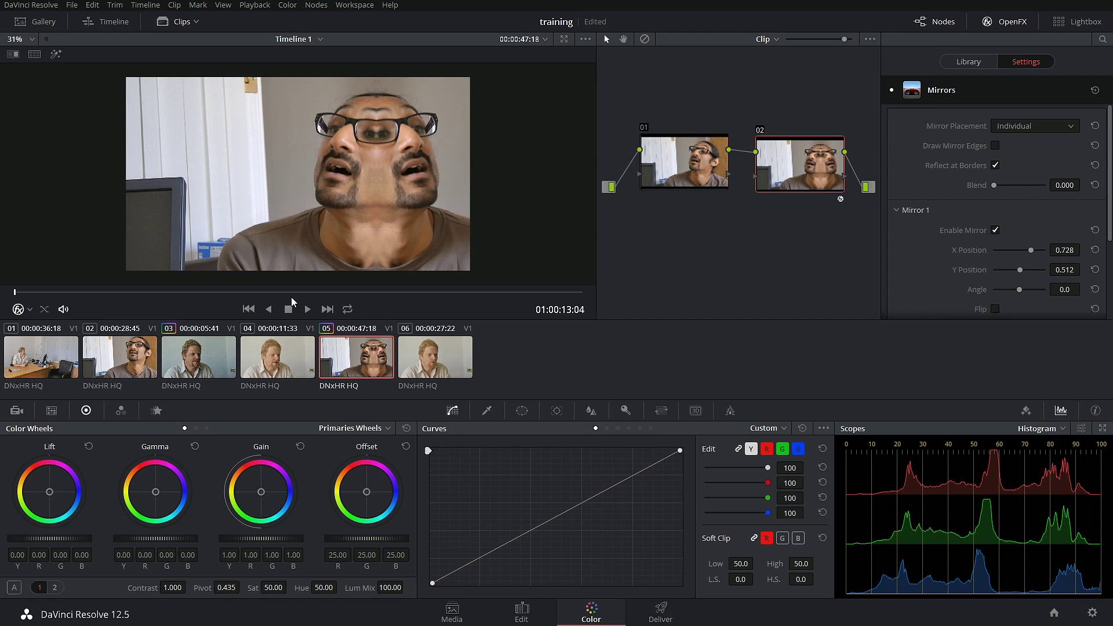
Look through the ResolveFX library, then delete the Mirrors node from clip 05 and reposition node 01
left_click(968, 61)
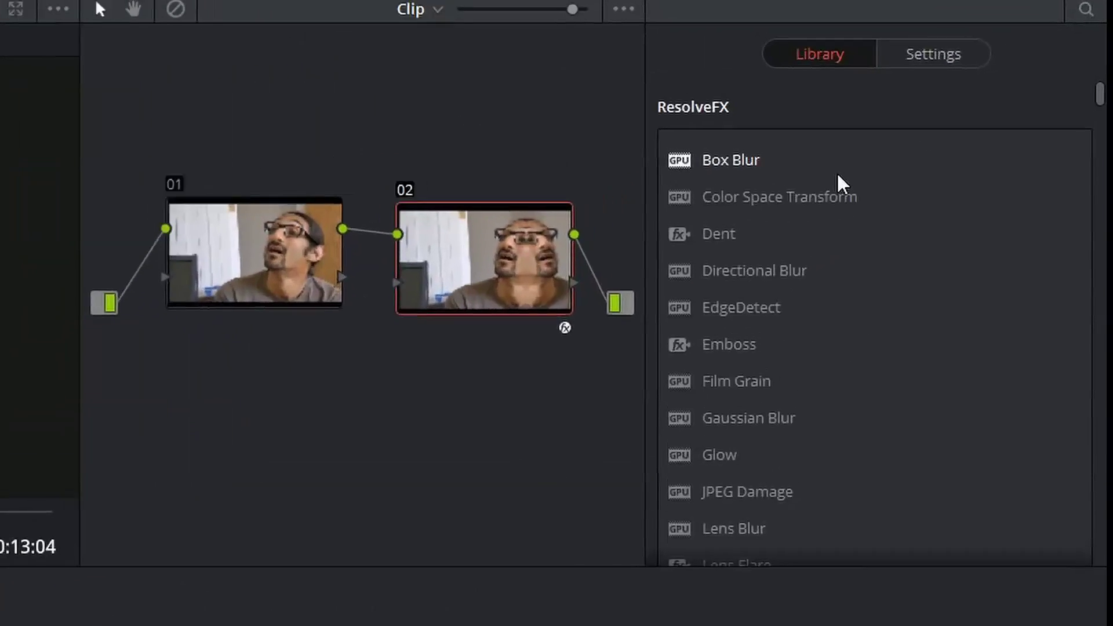
scroll(719, 222, "down", 5)
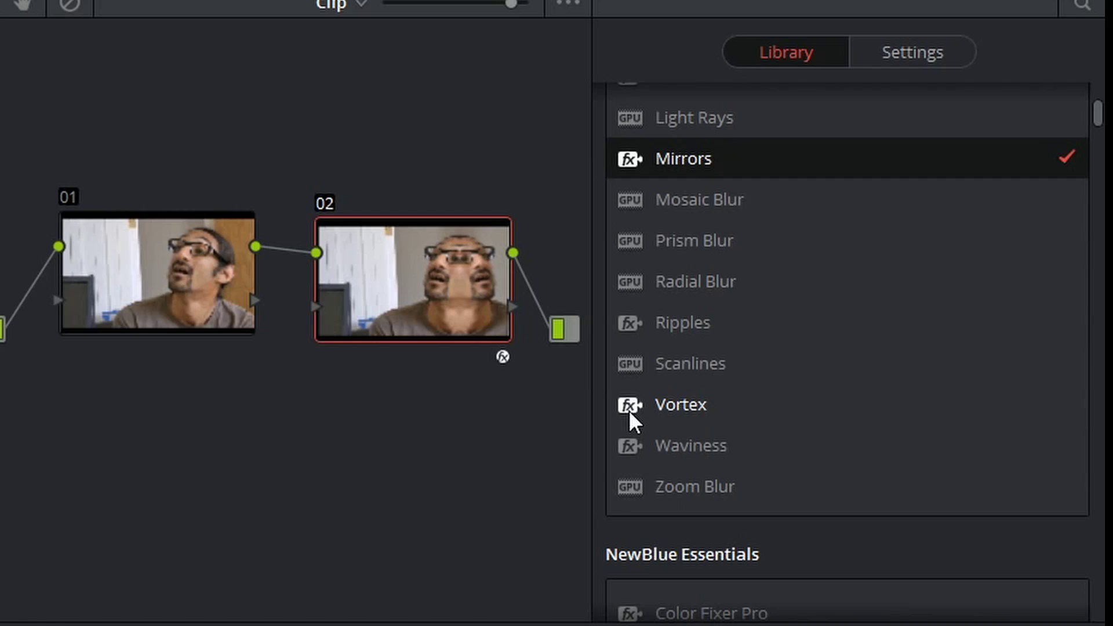
key("Delete")
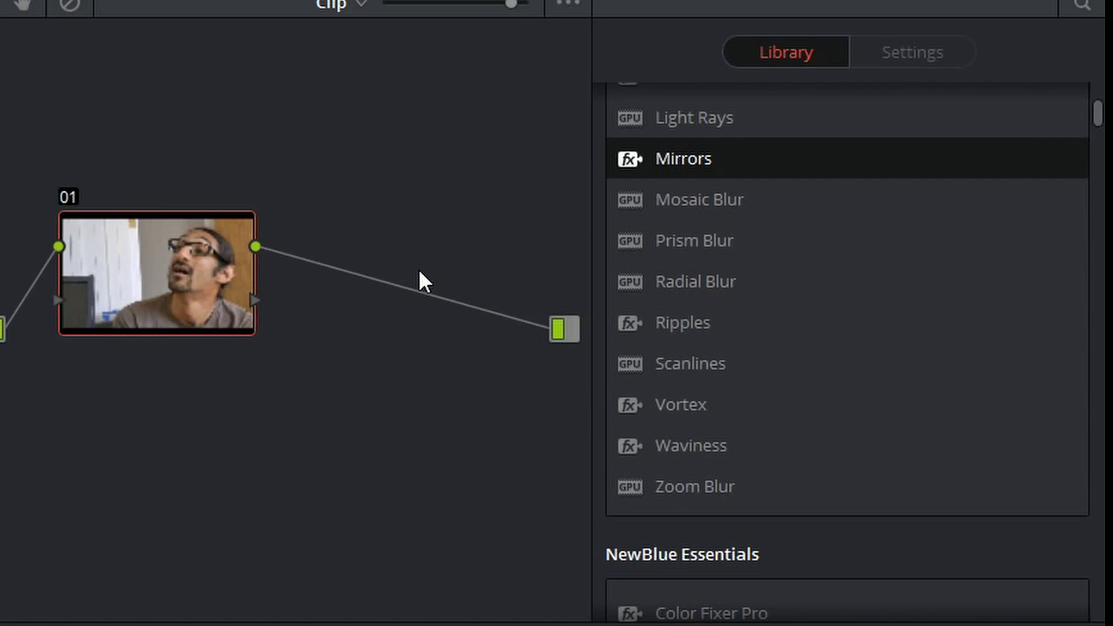
left_click_drag(127, 274, 188, 335)
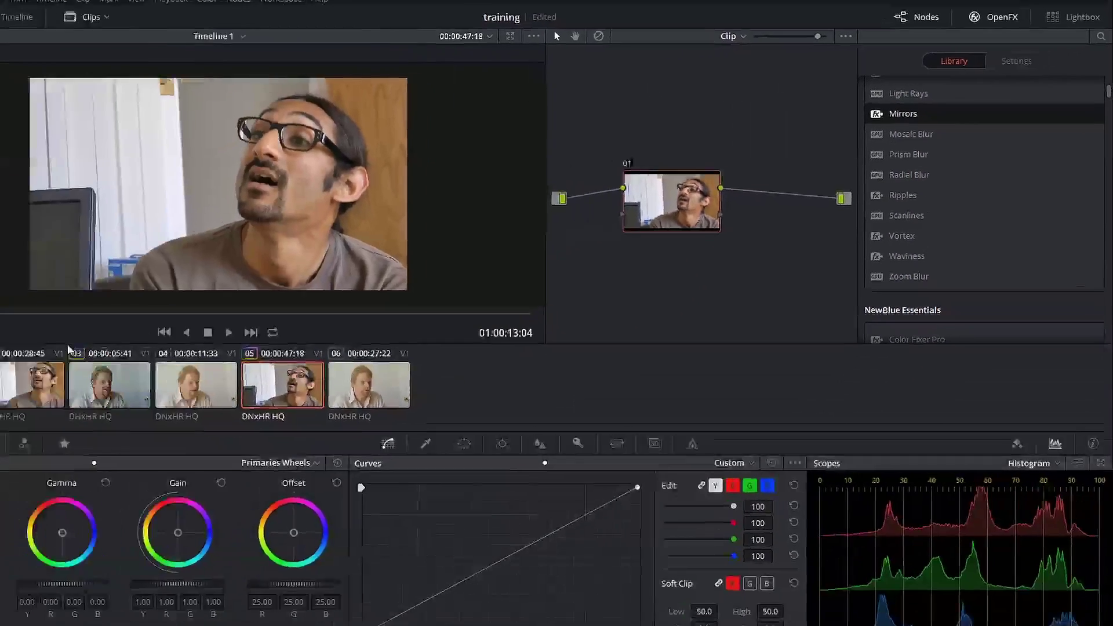
Select clip 01, move its node into the middle of the node graph, and move the playhead to 01:00:00:43
left_click(65, 360)
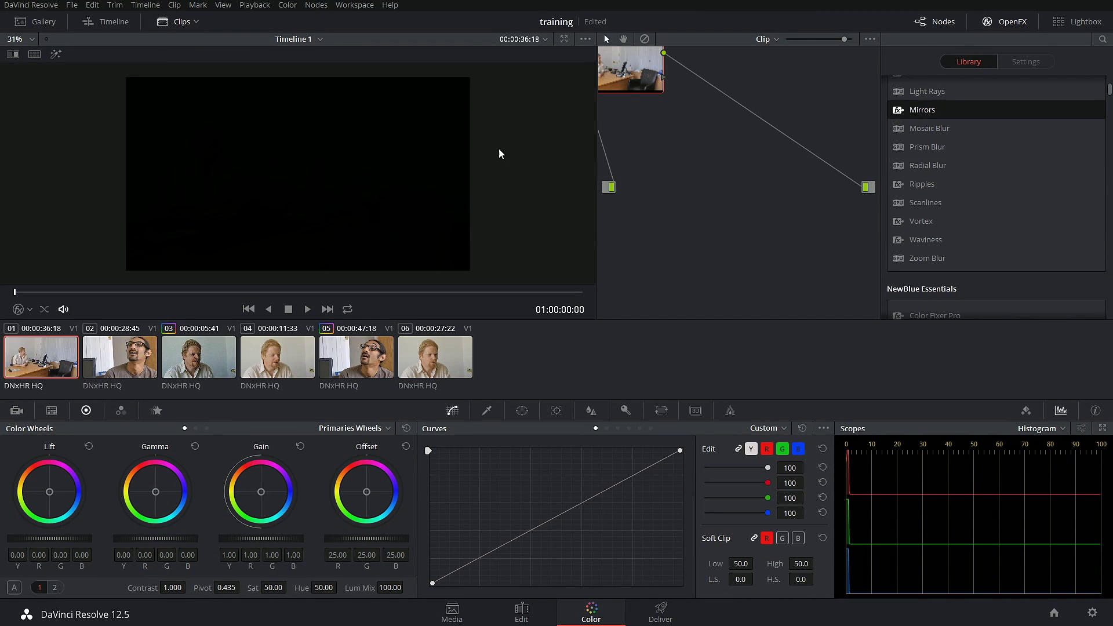
left_click_drag(647, 80, 734, 162)
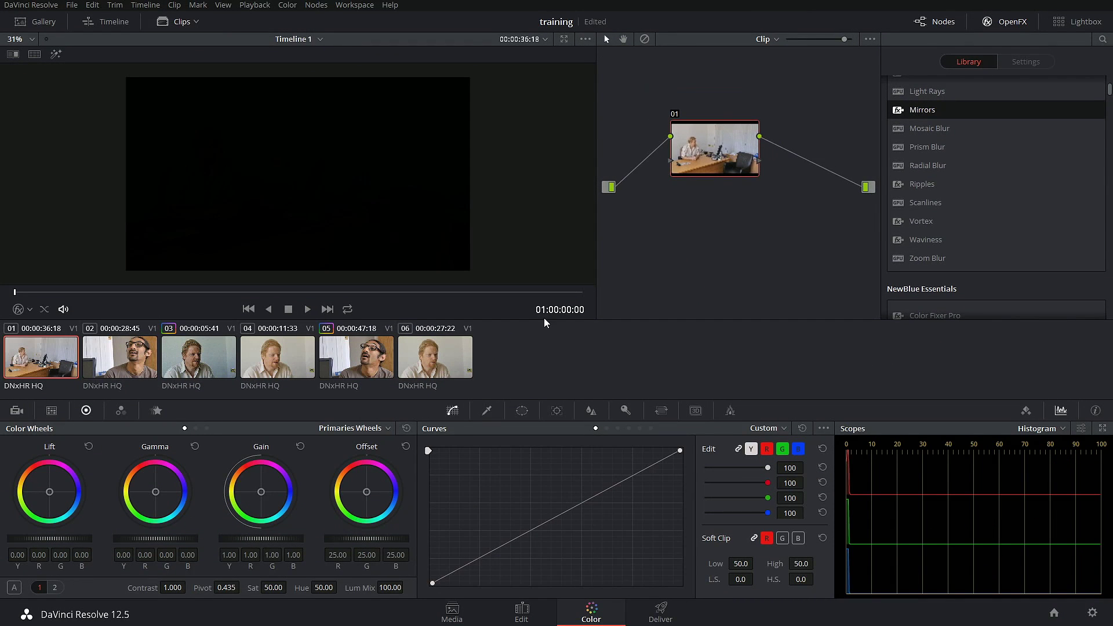
left_click_drag(40, 292, 161, 287)
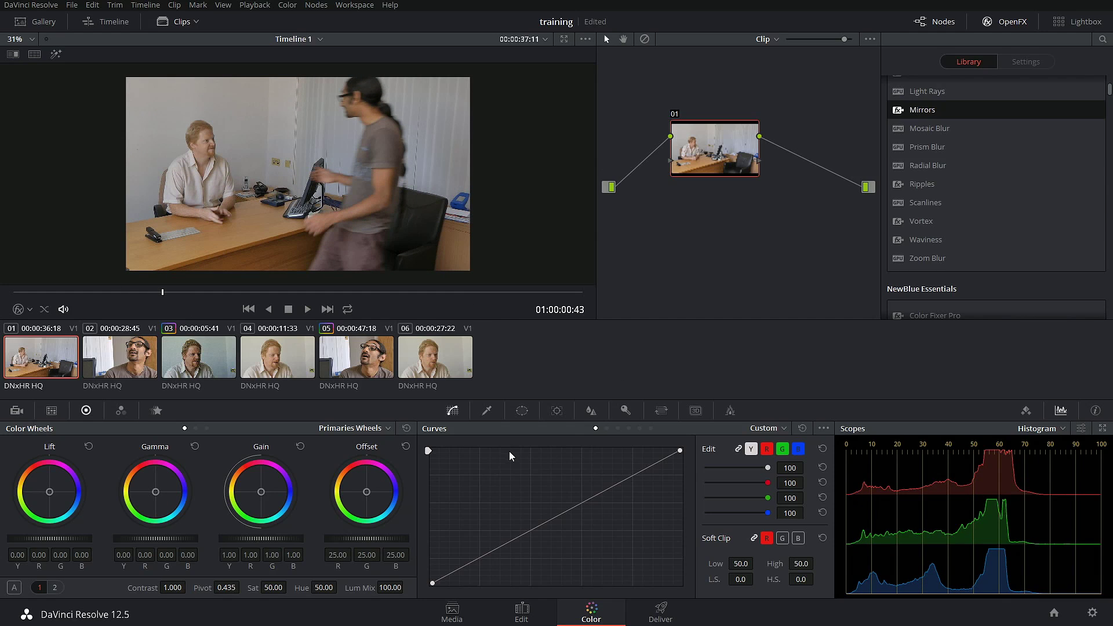
Add a circular window around the standing man's head, with size about 22.67 and aspect about 52.62
left_click(522, 417)
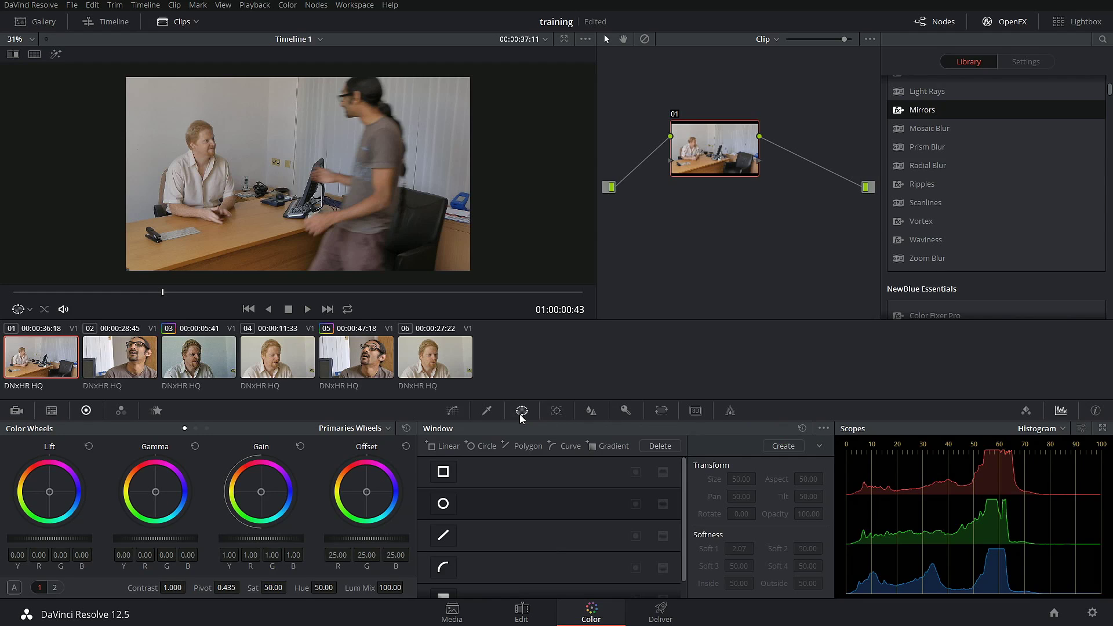
left_click(442, 504)
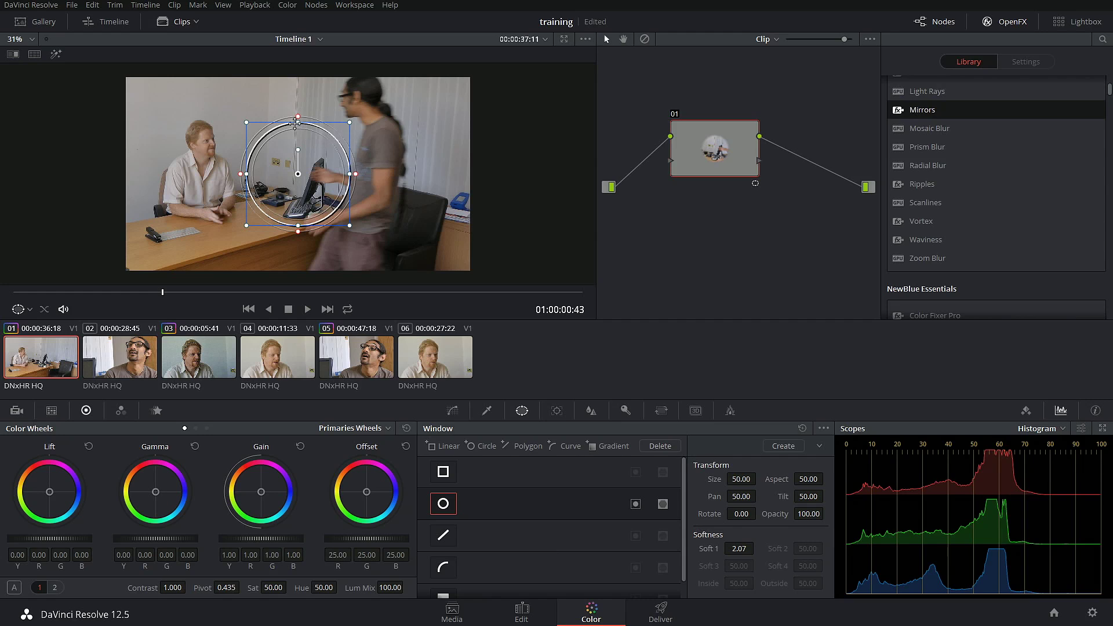
left_click_drag(301, 123, 301, 106)
left_click_drag(350, 175, 357, 97)
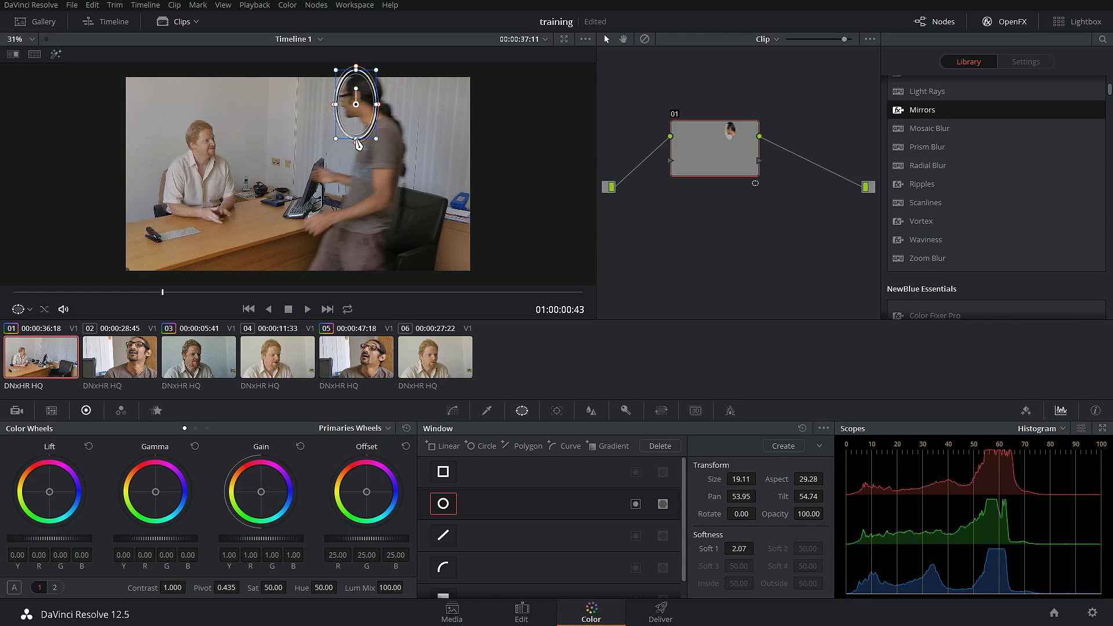
left_click_drag(356, 139, 373, 94)
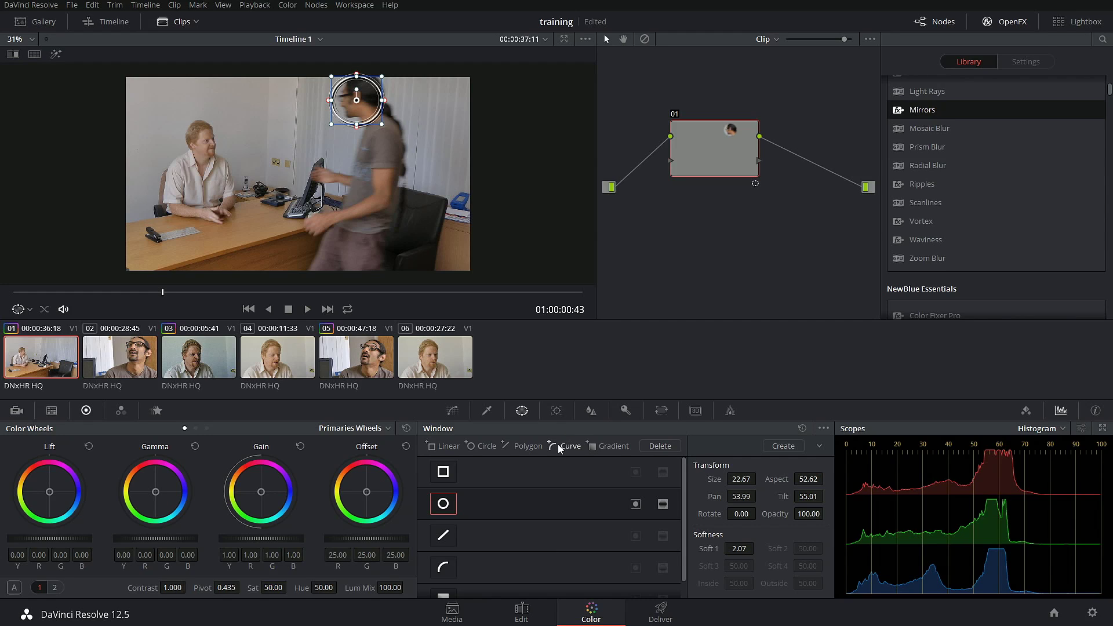
Track the circular window in reverse and forward through clip 01
left_click(556, 411)
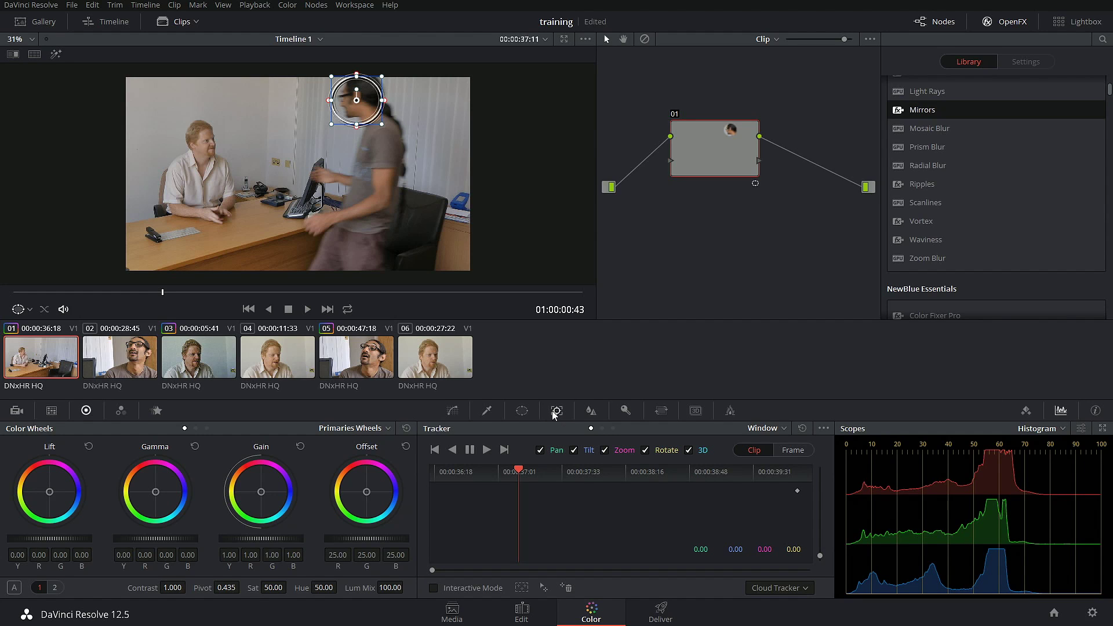
left_click(452, 449)
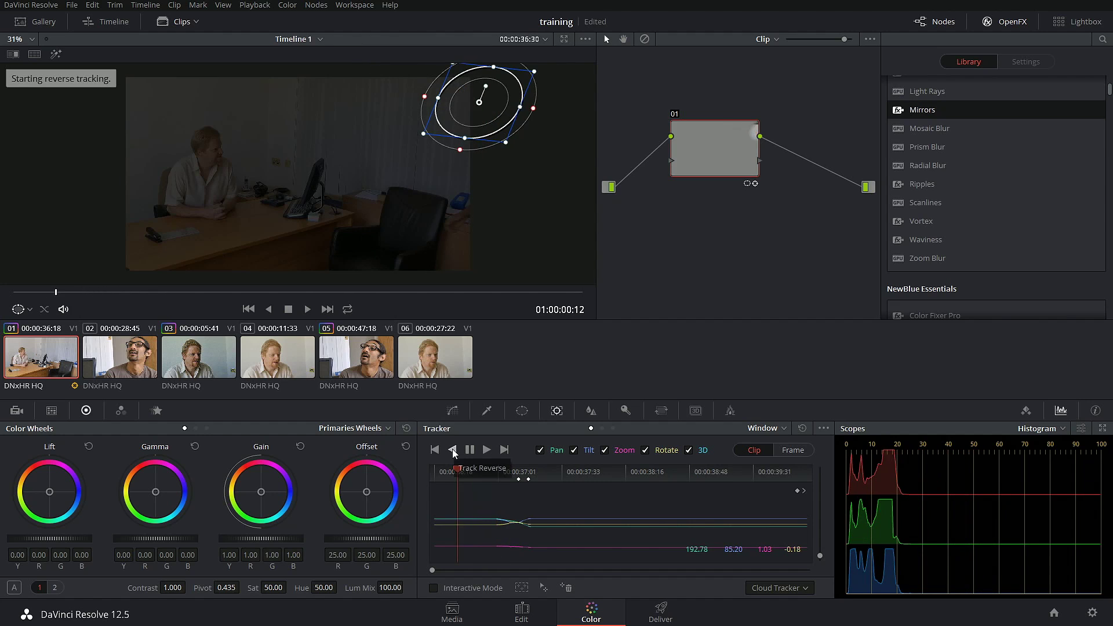
left_click(486, 450)
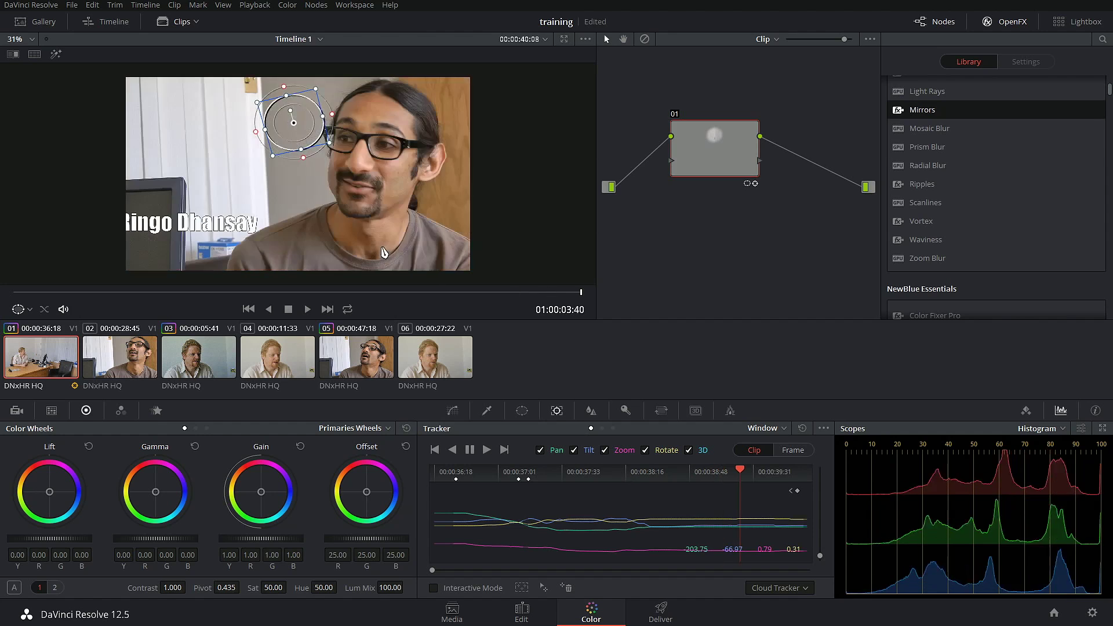
Raise the Offset inside the tracked window to 33.50 and scrub through the clip to check the tracking
left_click(602, 472)
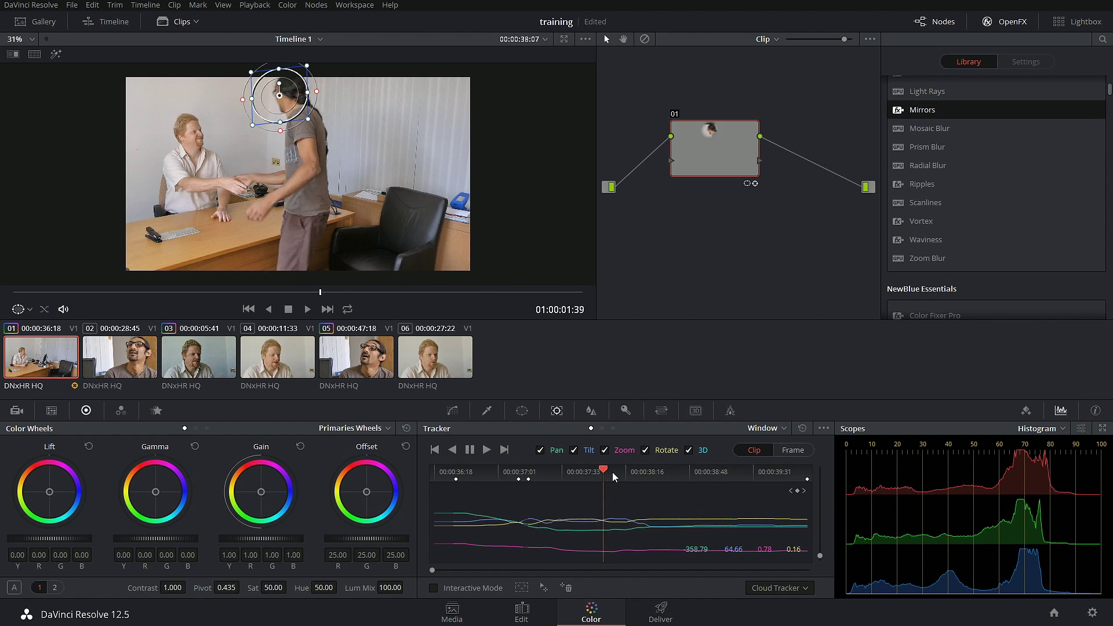
left_click_drag(612, 472, 513, 479)
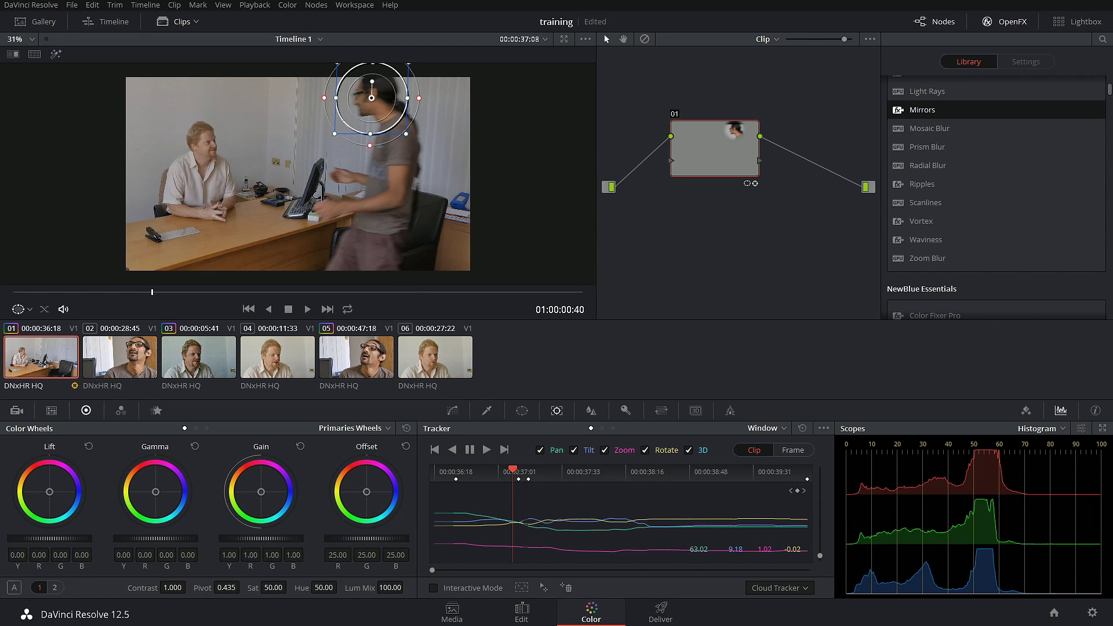
left_click_drag(366, 539, 380, 444)
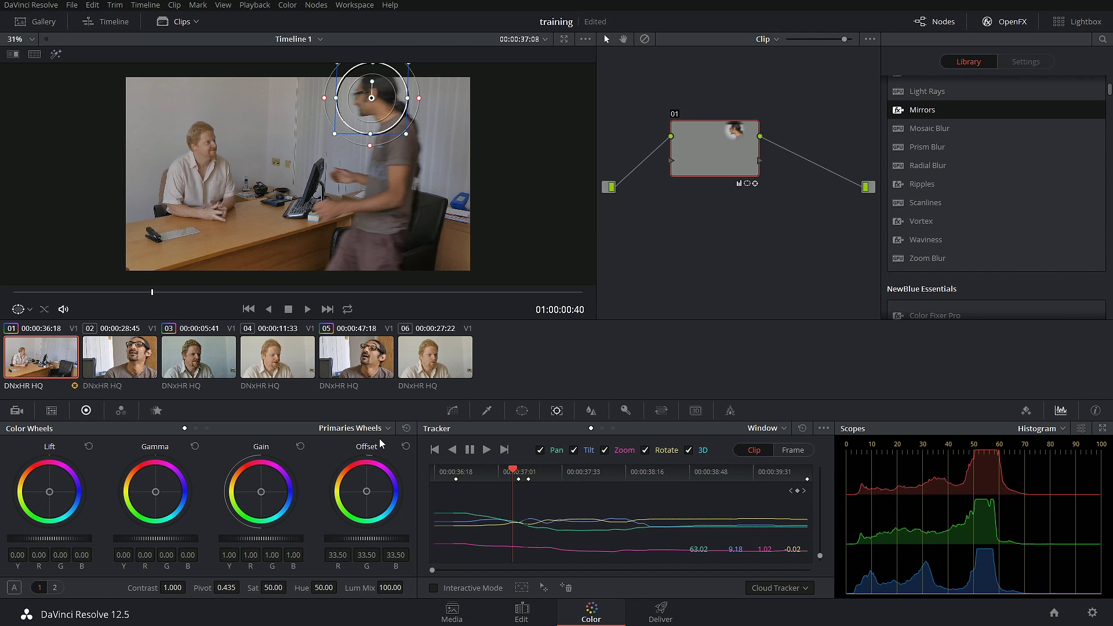
left_click_drag(526, 479, 626, 463)
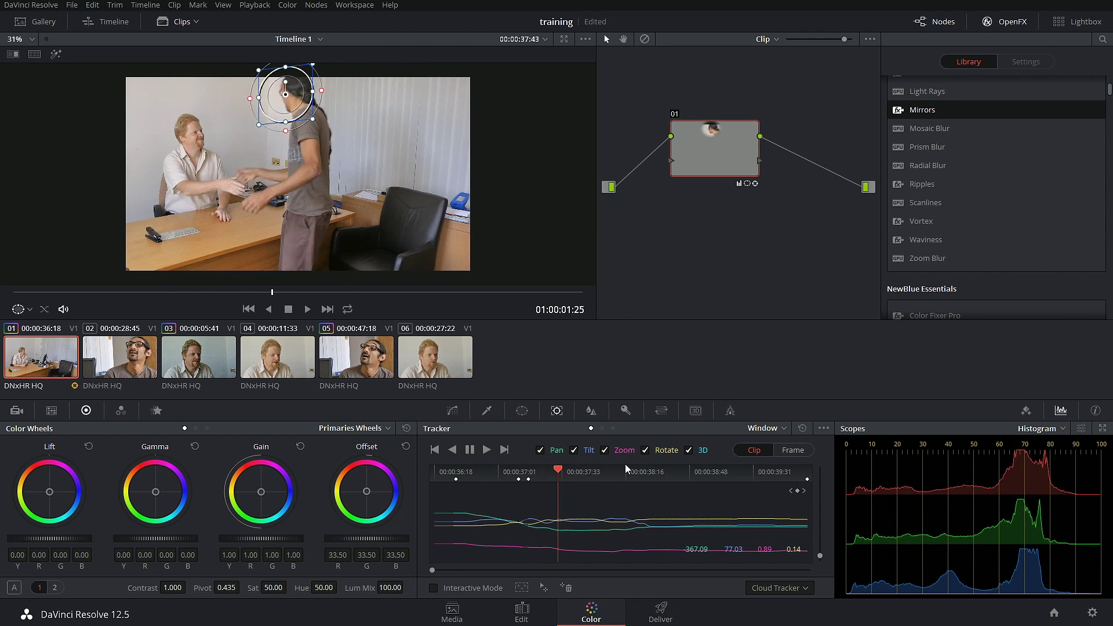
left_click(590, 410)
left_click(556, 411)
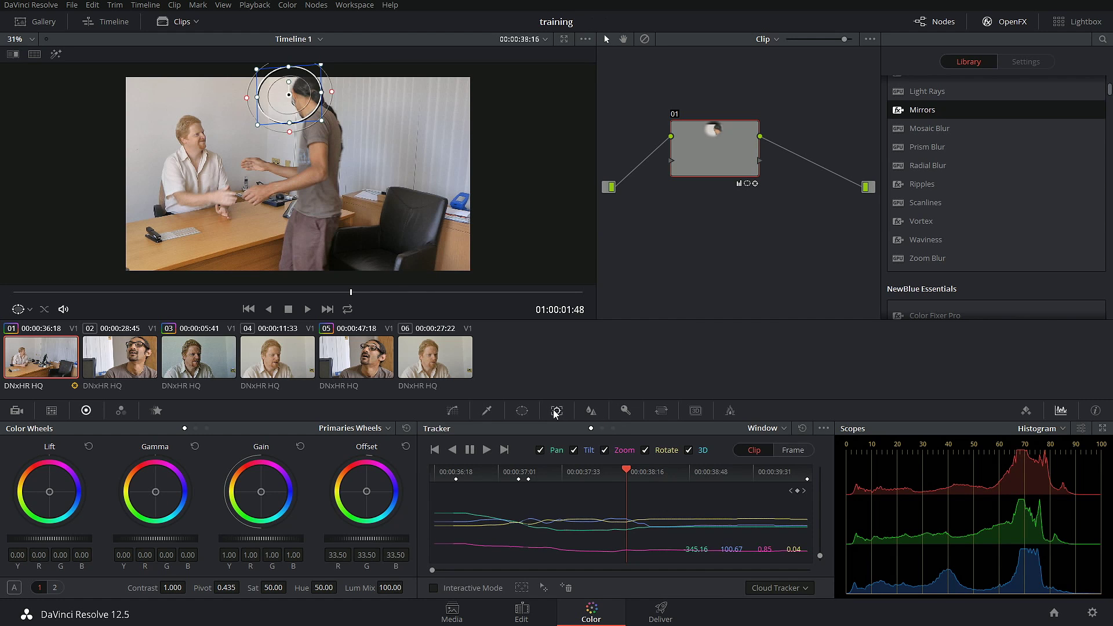
left_click(488, 411)
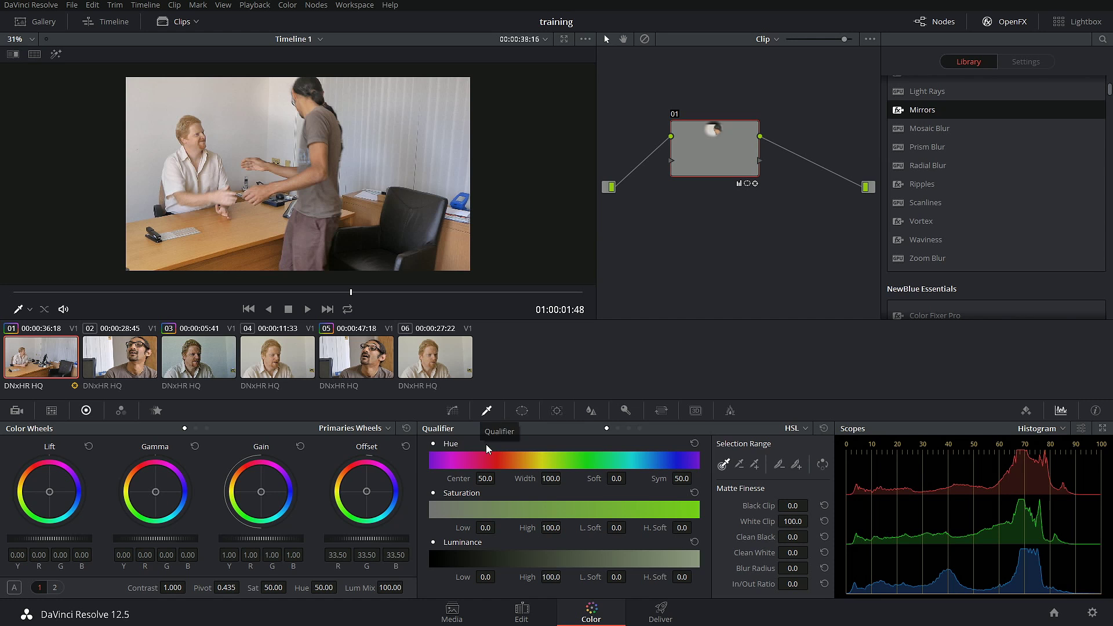
Switch to the Edit page and open clip 00045 from the interview clips bin in the source viewer
left_click(520, 616)
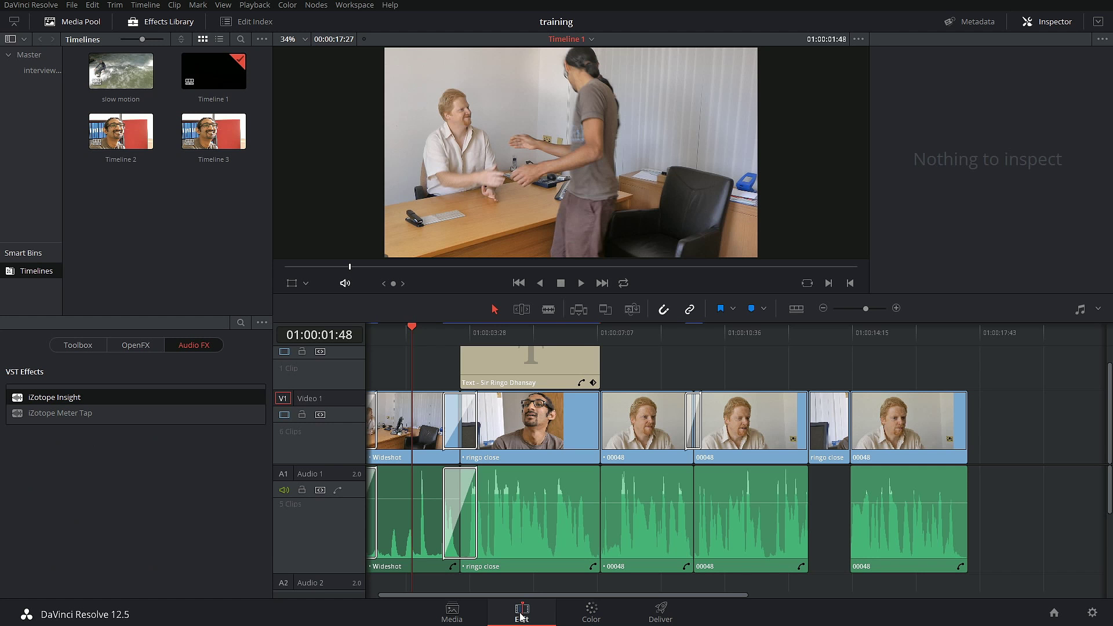
left_click(36, 61)
left_click(44, 71)
double_click(118, 133)
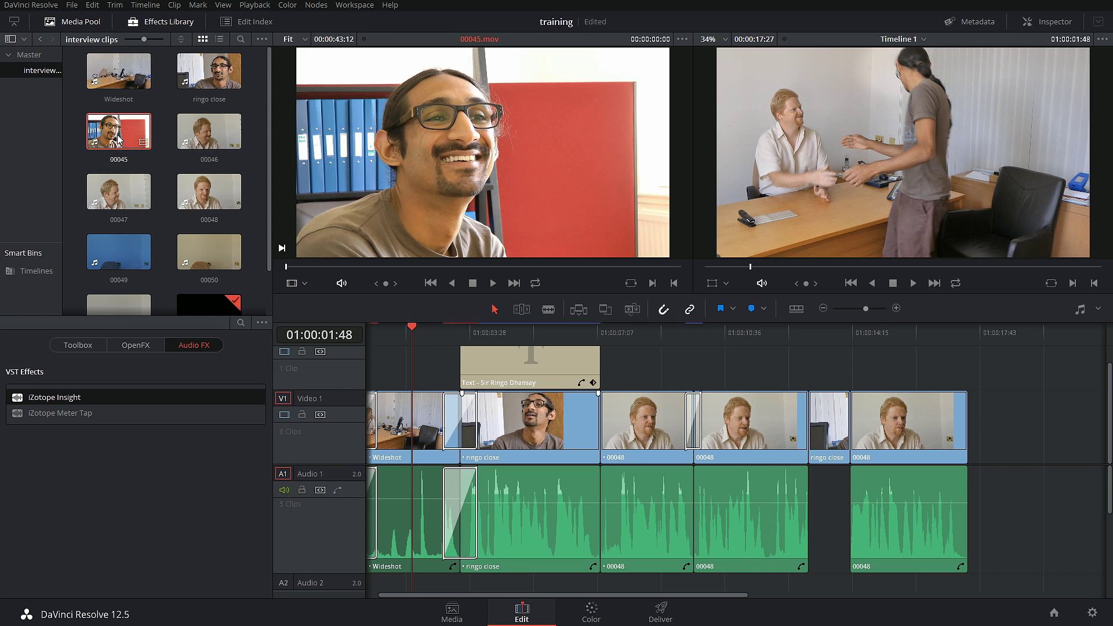
Mark 00:00:10:39 to 00:00:20:44 of clip 00045 and place that section on the track above Video 1
left_click_drag(353, 266, 384, 266)
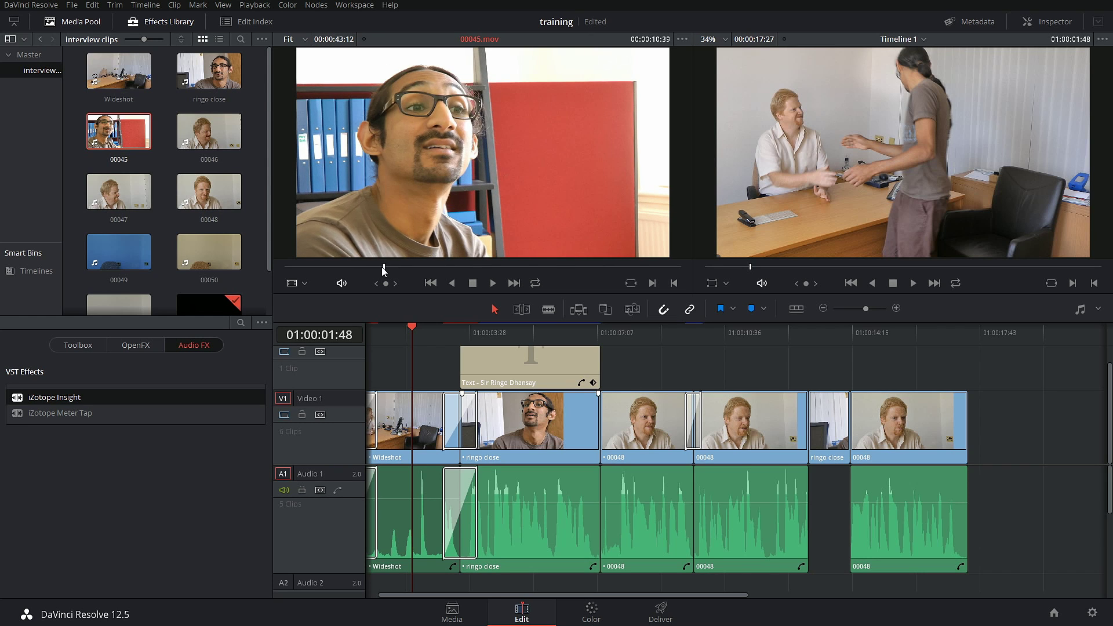
left_click_drag(644, 244, 641, 356)
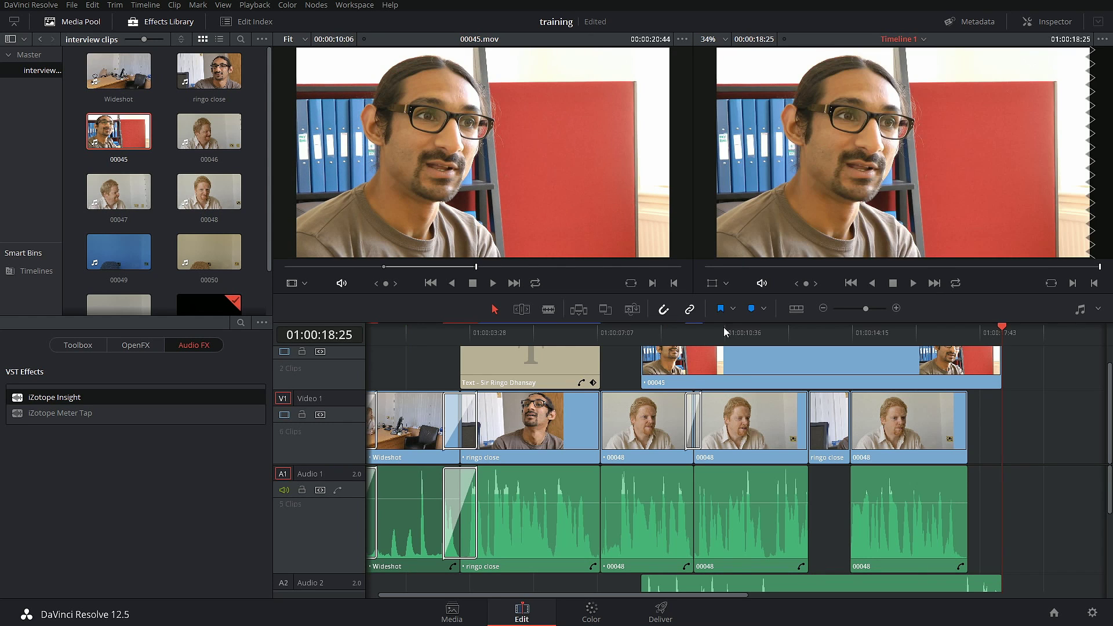
left_click_drag(725, 330, 770, 328)
Trim both ends of the new 00045 clip around the short clip between the 00048 shots, and park the playhead at 01:00:13:04
left_click_drag(999, 363, 1004, 375)
left_click_drag(650, 364, 774, 366)
left_click_drag(1007, 362, 946, 362)
left_click_drag(787, 331, 815, 338)
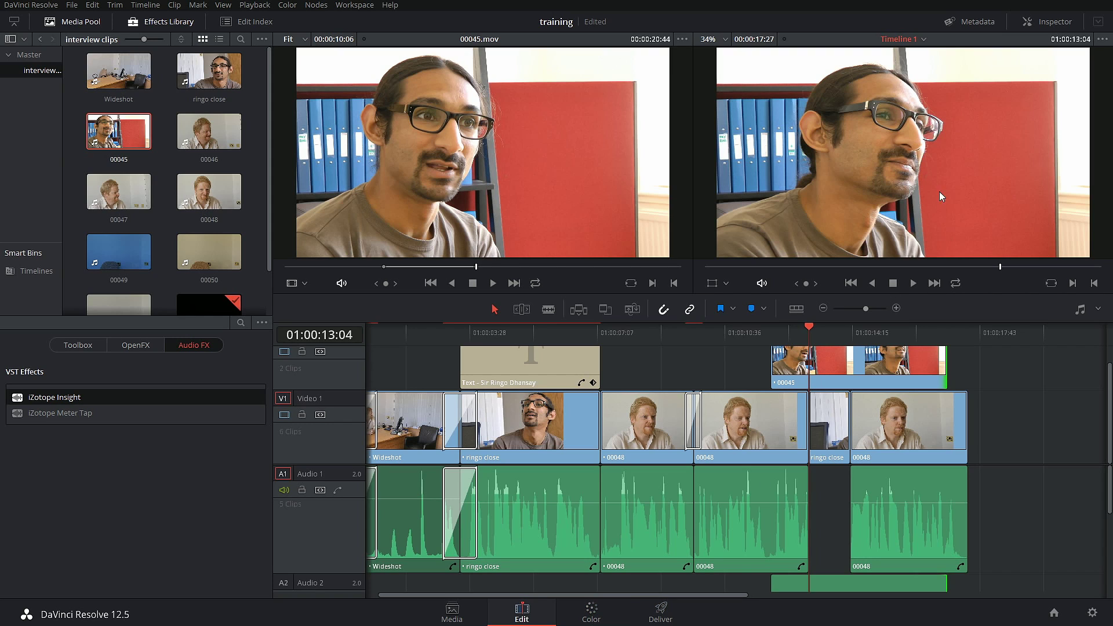
Open clip 05 on the Color page, sample the red board with the HSL Qualifier and highlight the selection
left_click(591, 616)
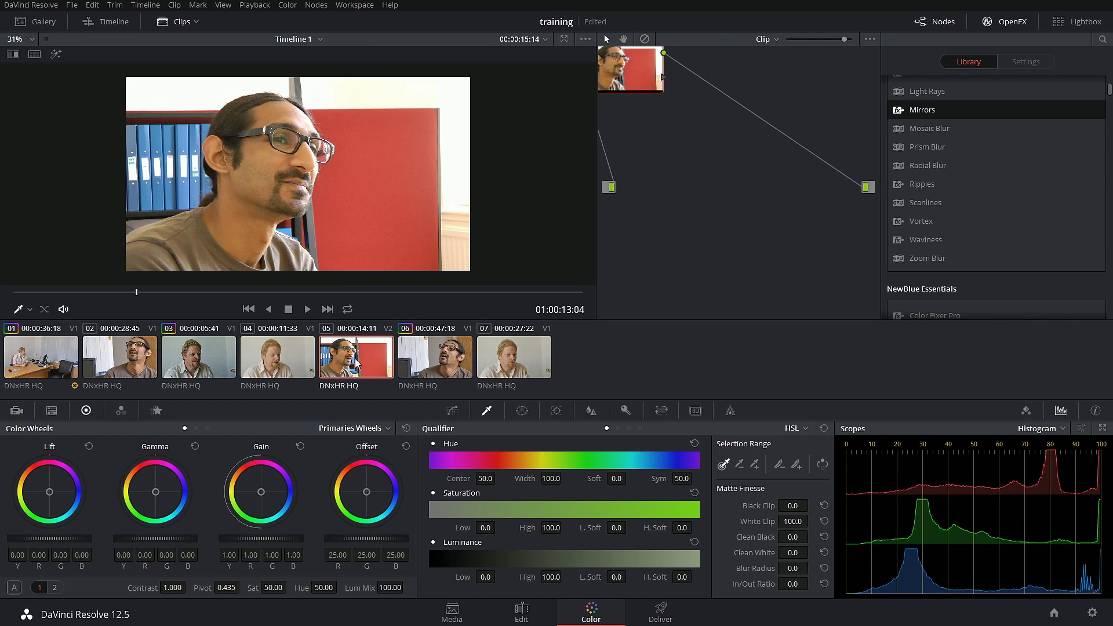
left_click_drag(625, 70, 688, 108)
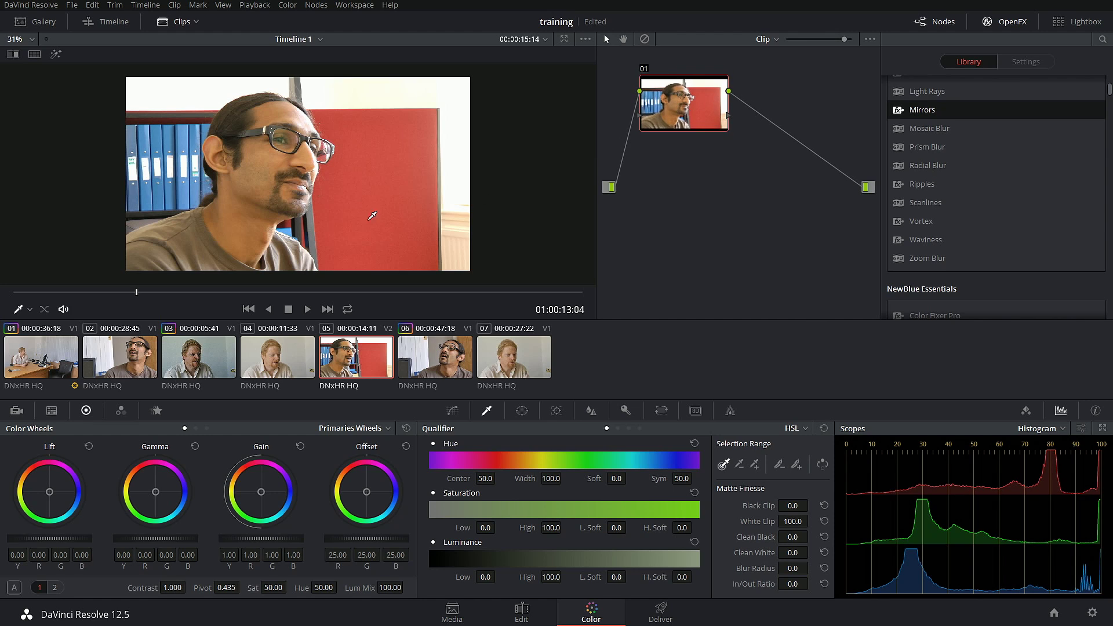
left_click(796, 428)
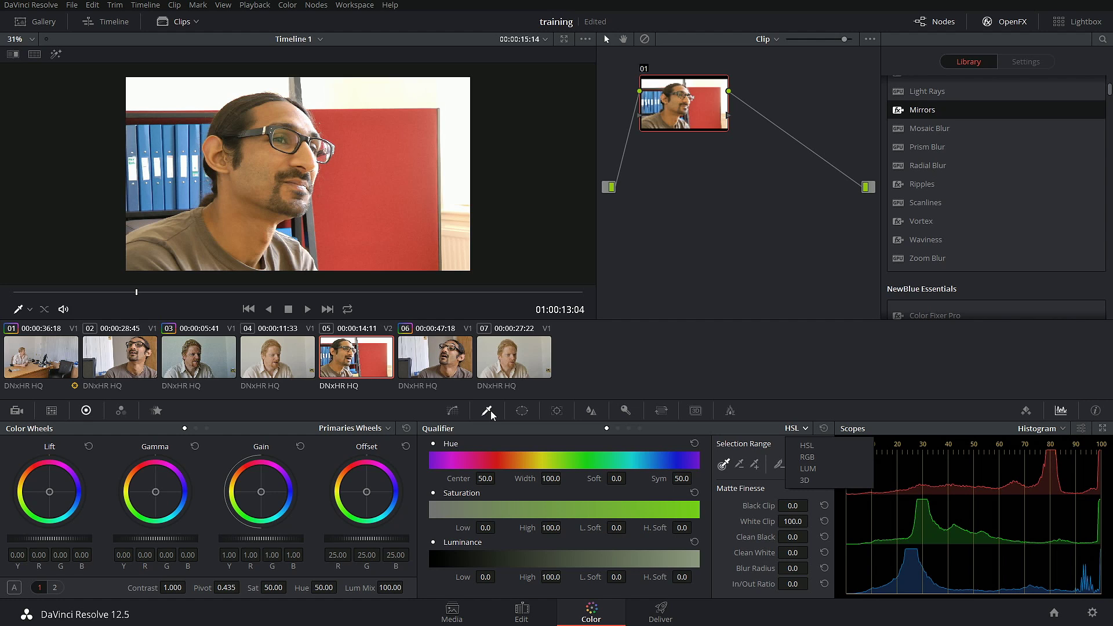
left_click(385, 178)
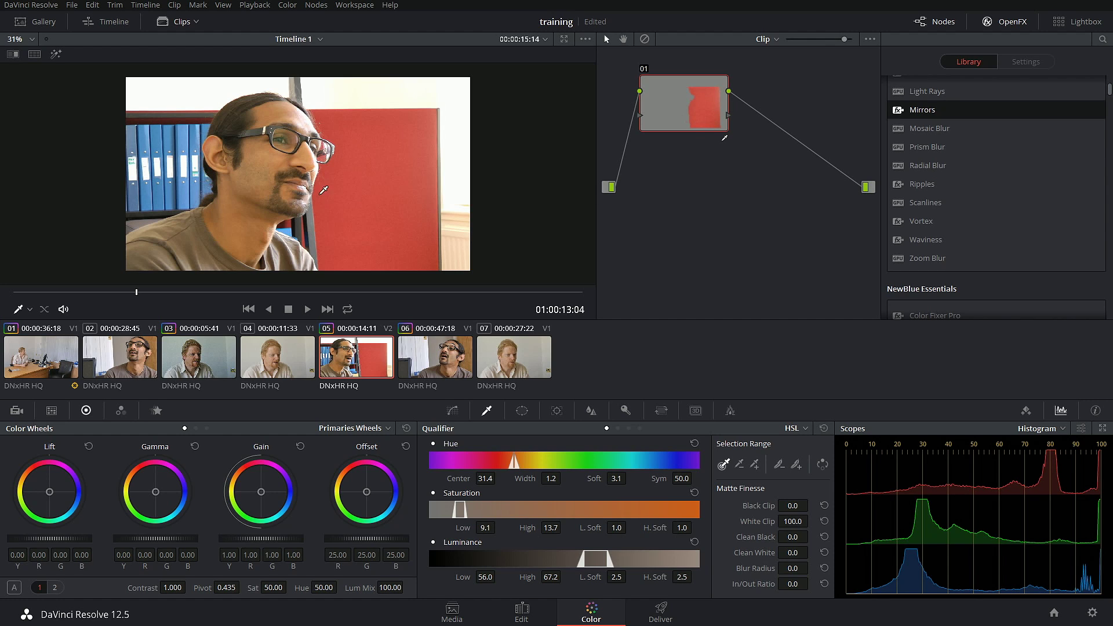
left_click(56, 55)
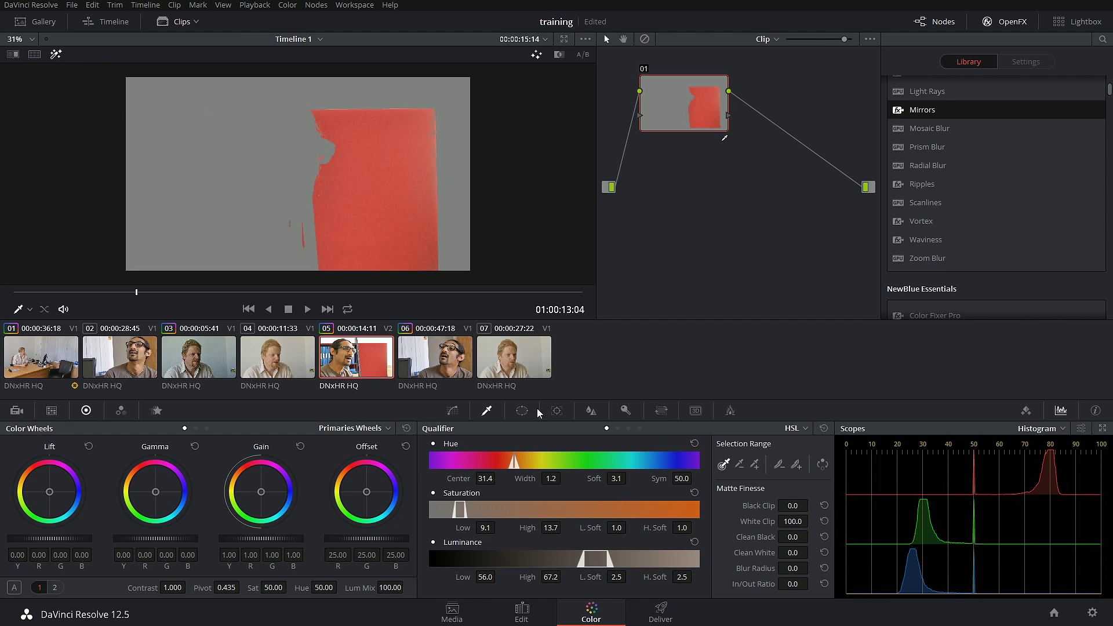
Set the qualifier's Hue Width to 12.7, add the board's edge to the key and subtract the skin areas
left_click_drag(484, 478, 564, 479)
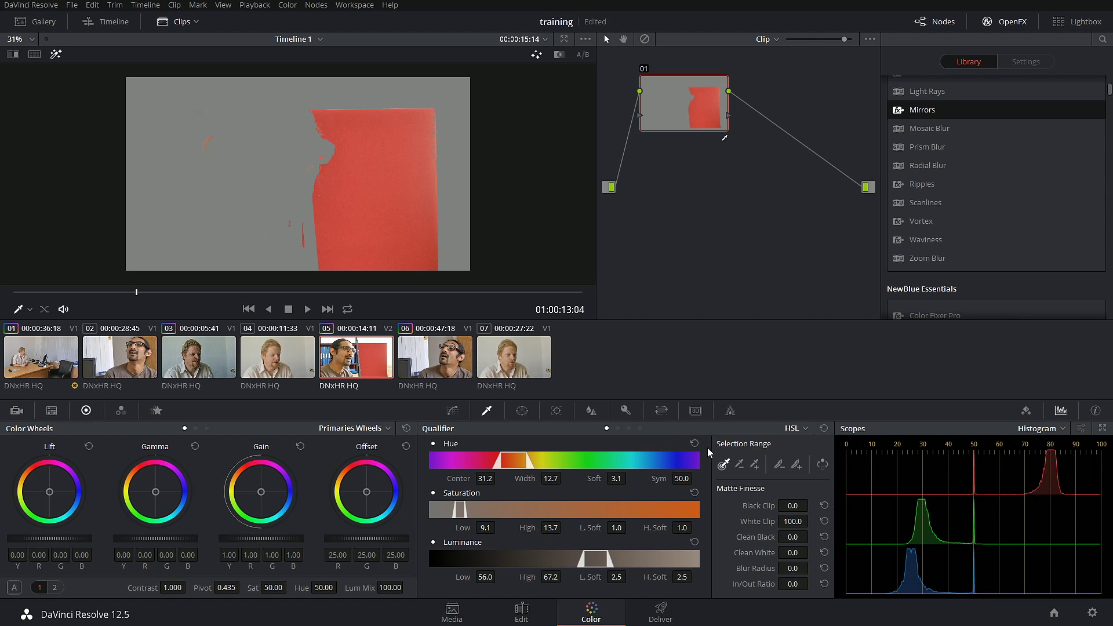
left_click(756, 465)
left_click(433, 116)
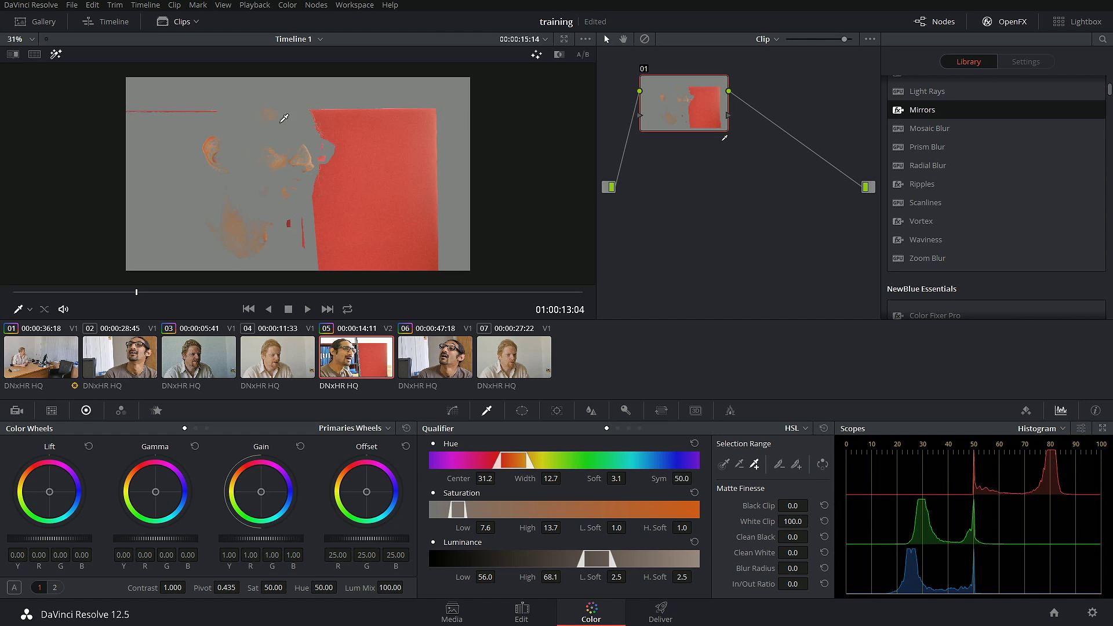
left_click(740, 465)
left_click(308, 167)
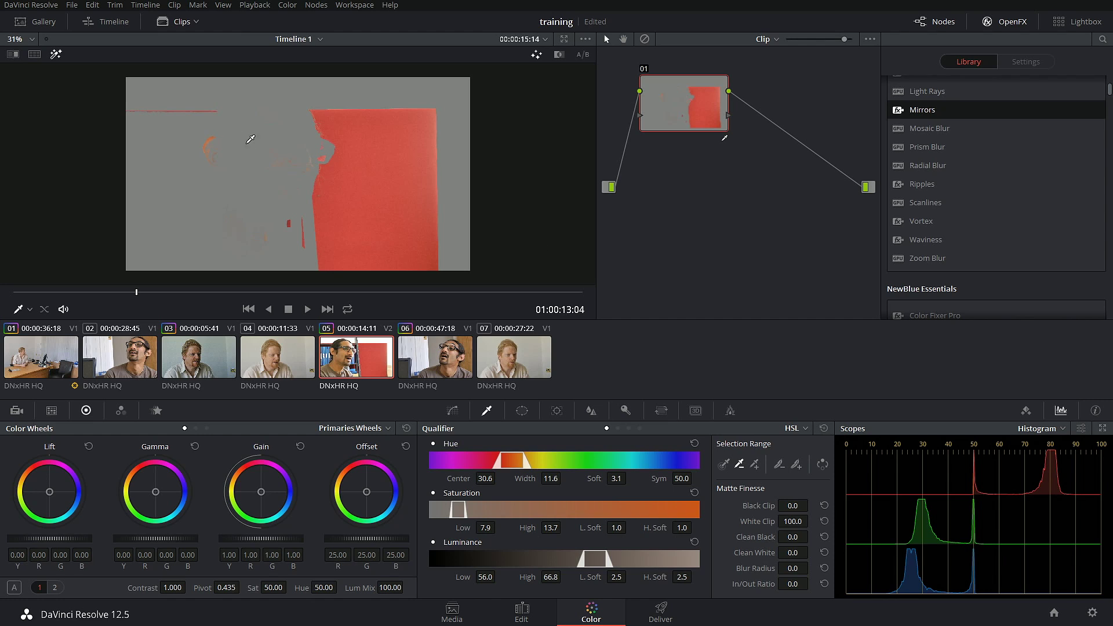
left_click(212, 135)
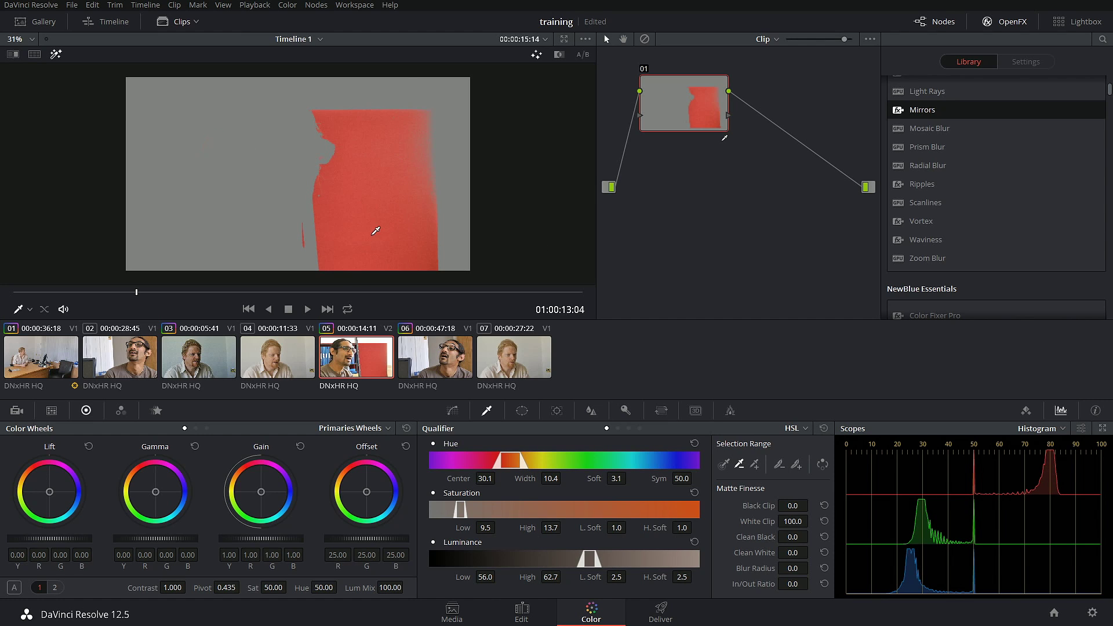
left_click(57, 54)
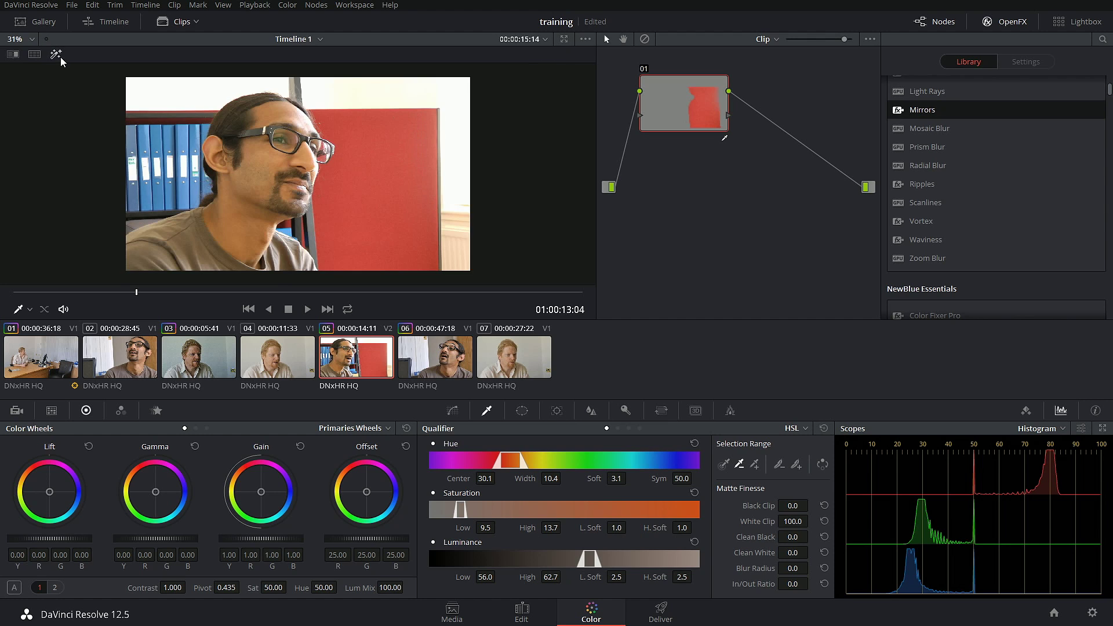
Shift Gamma, Gain and Lift toward blue on the keyed board, with blue values of 1.00, 2.34 and 0.20
left_click_drag(157, 496, 187, 495)
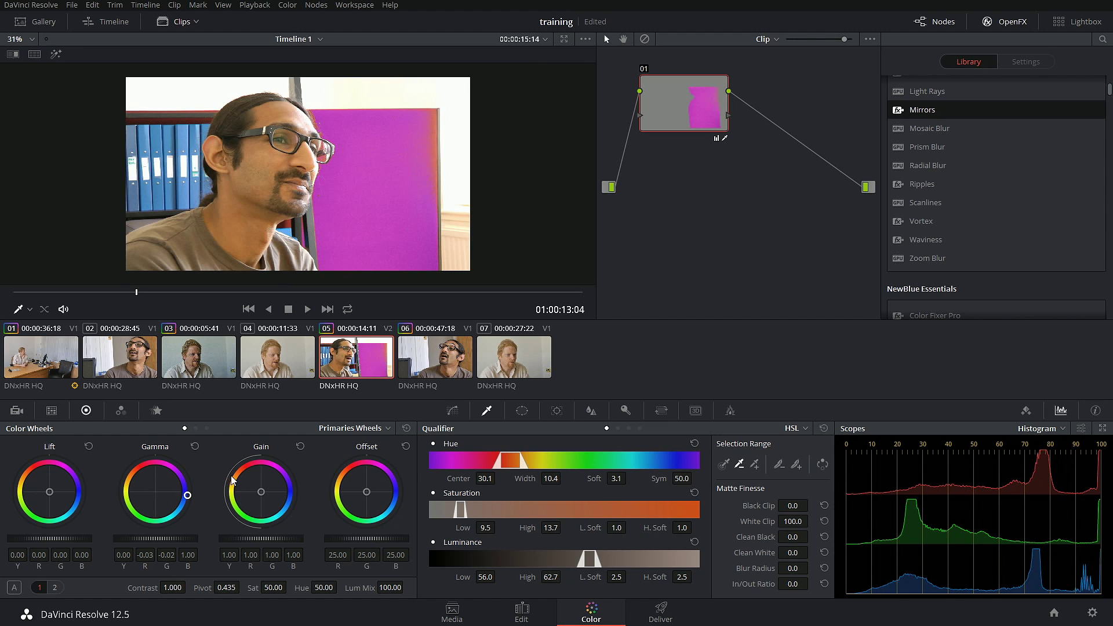
left_click_drag(260, 492, 281, 500)
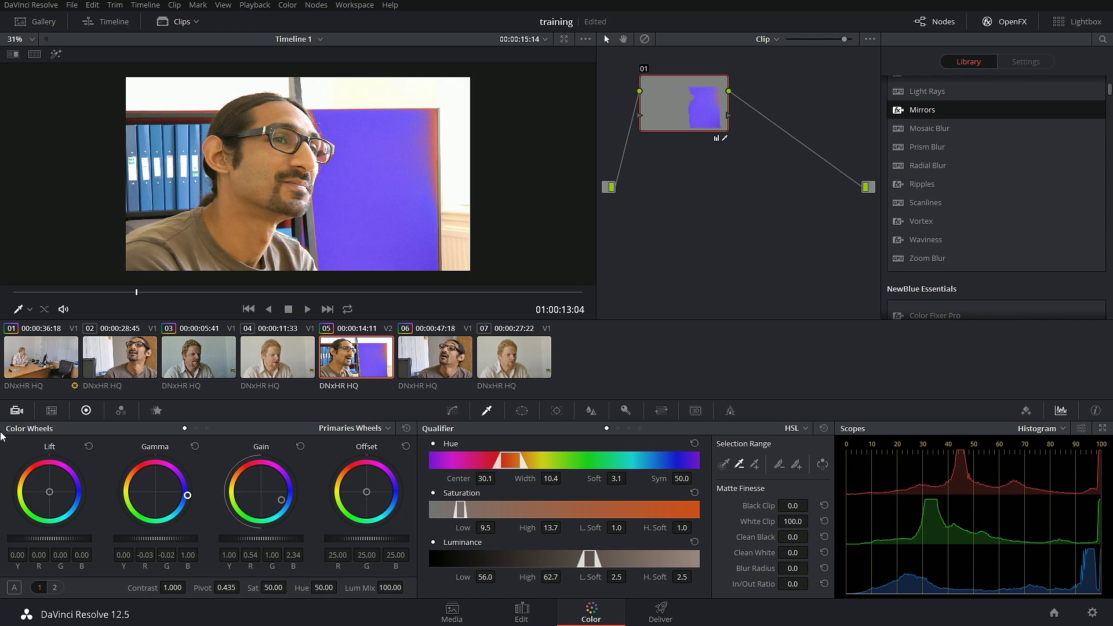
left_click_drag(49, 492, 59, 500)
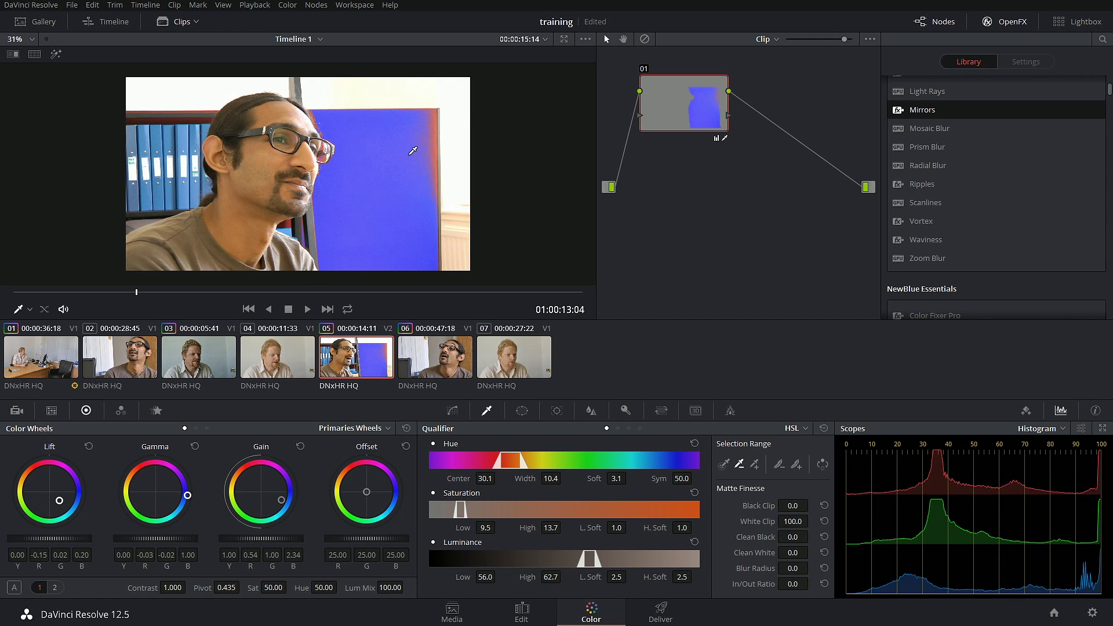
Try subtracting the color near the board's edge from the key, and resample the board as a fresh qualifier selection
left_click(436, 145)
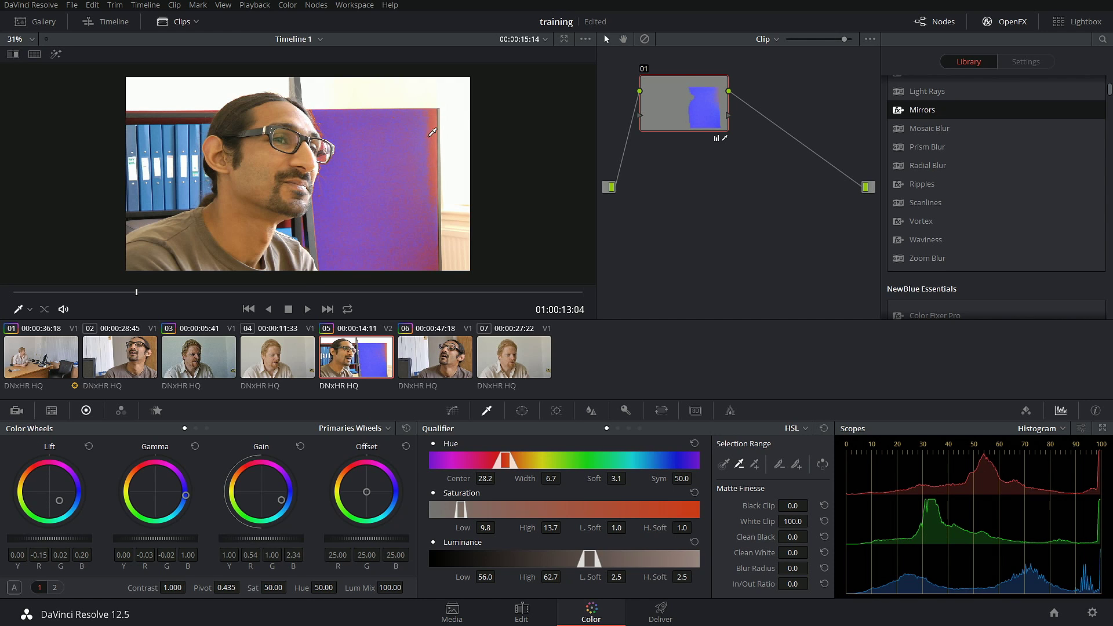
left_click(417, 188, "alt")
left_click(401, 126)
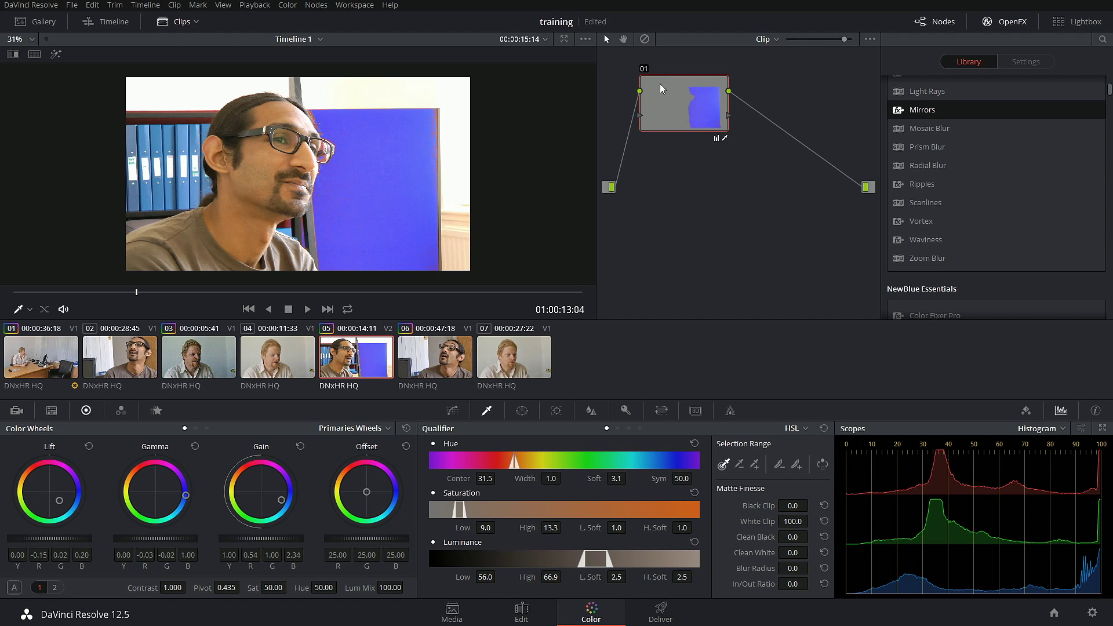
left_click_drag(660, 83, 654, 104)
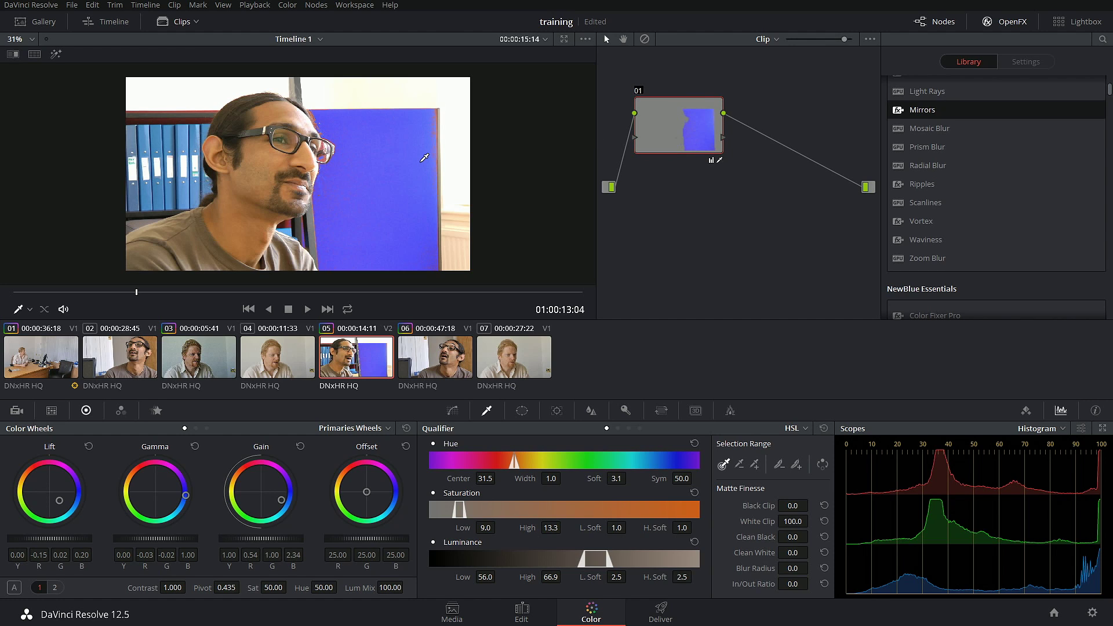
left_click_drag(671, 129, 681, 106)
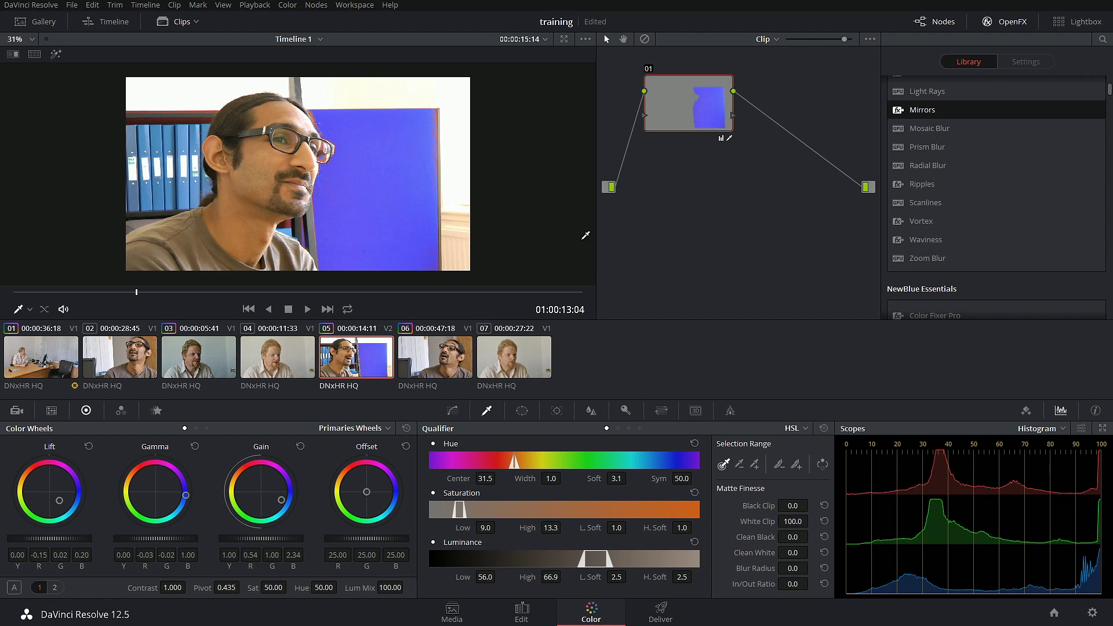
mouse_move(682, 120)
left_mouse_down()
mouse_move(688, 138)
mouse_move(662, 114)
mouse_move(680, 135)
mouse_move(695, 130)
left_mouse_up()
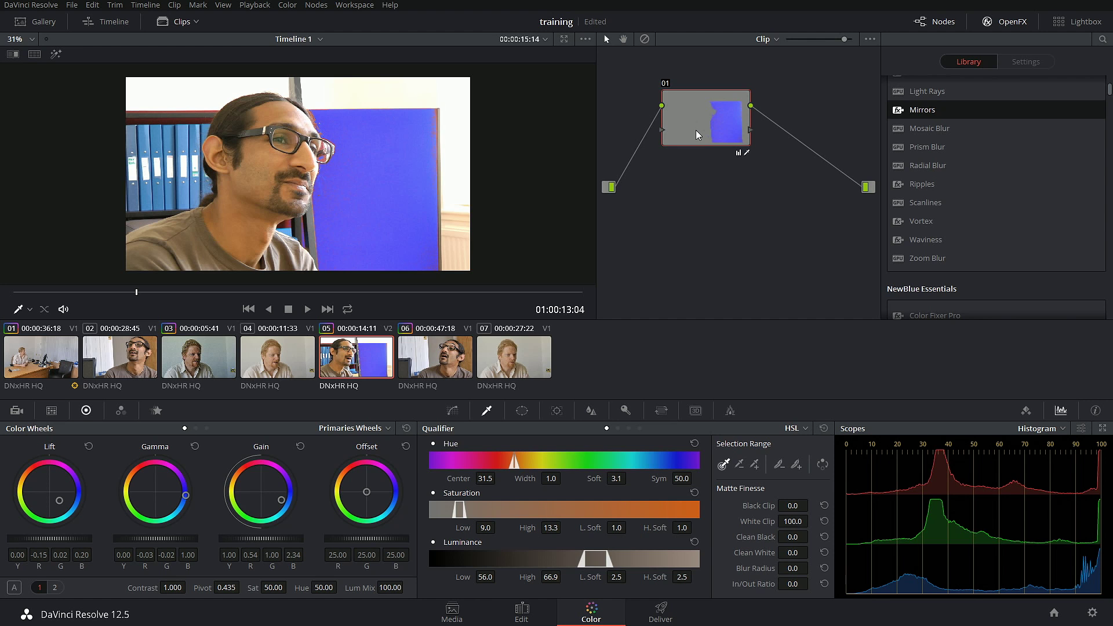
left_click_drag(696, 130, 692, 127)
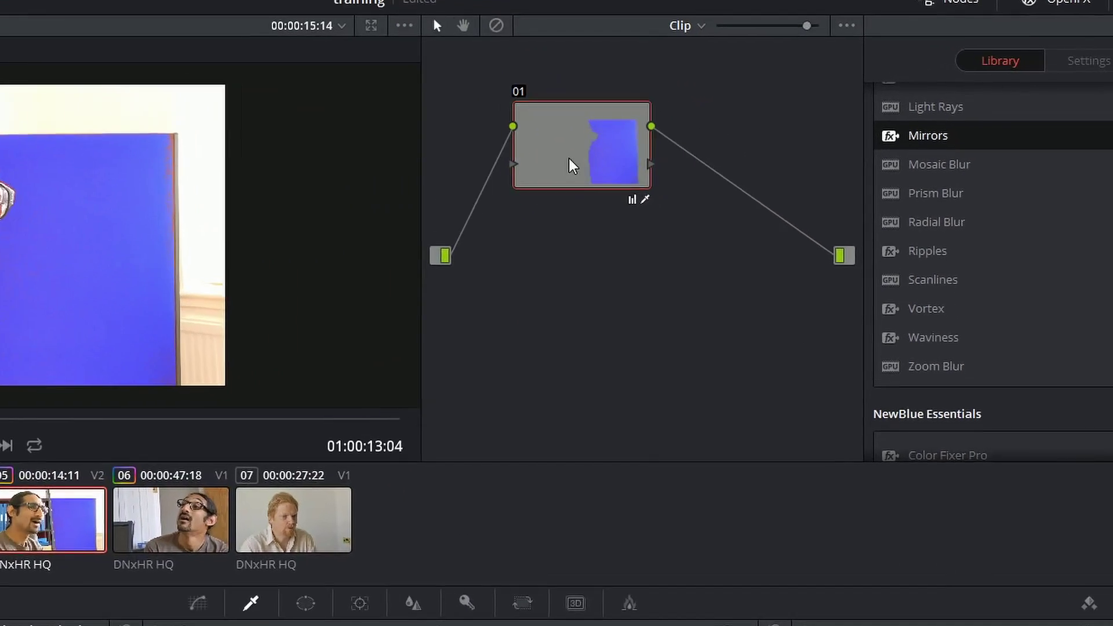
left_click_drag(572, 165, 557, 191)
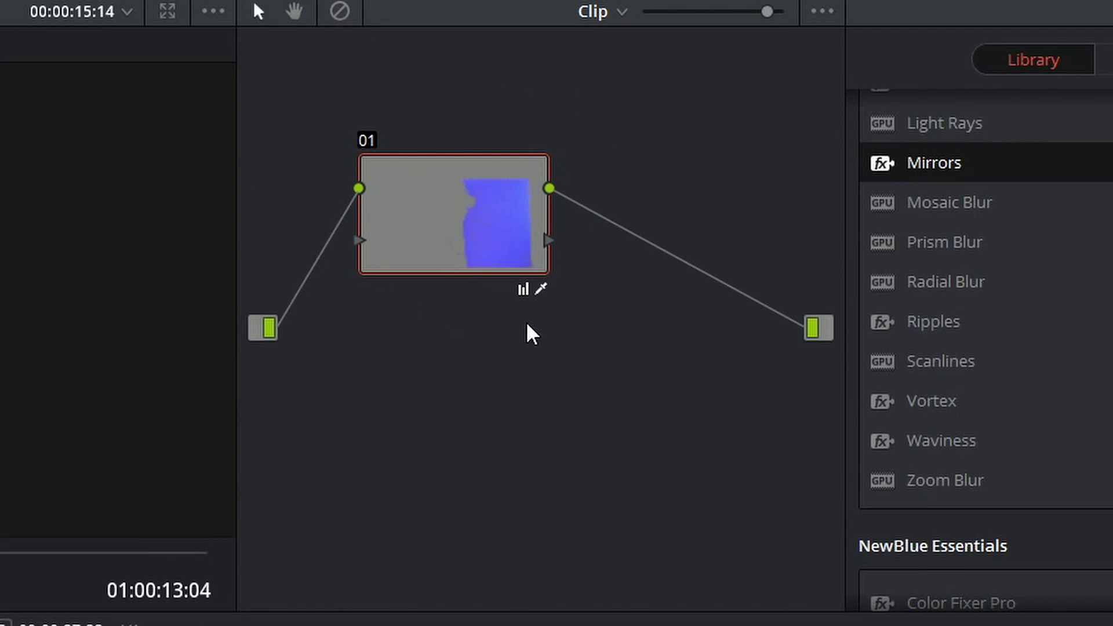
Add an alpha output to clip 05's node graph and connect node 01's key output to it
right_click(576, 324)
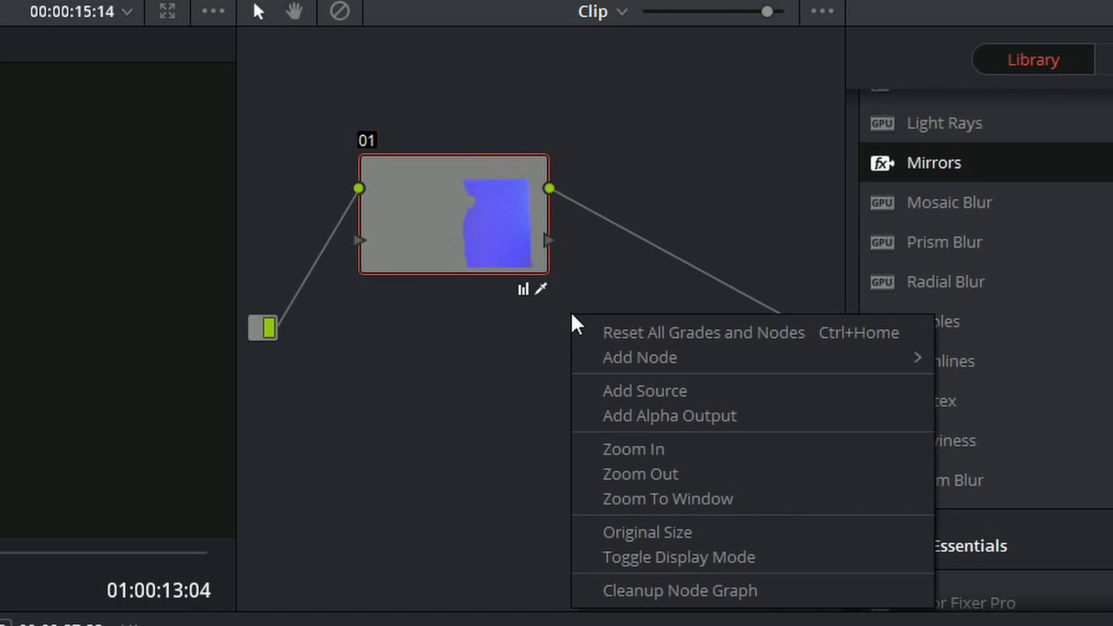
left_click(674, 427)
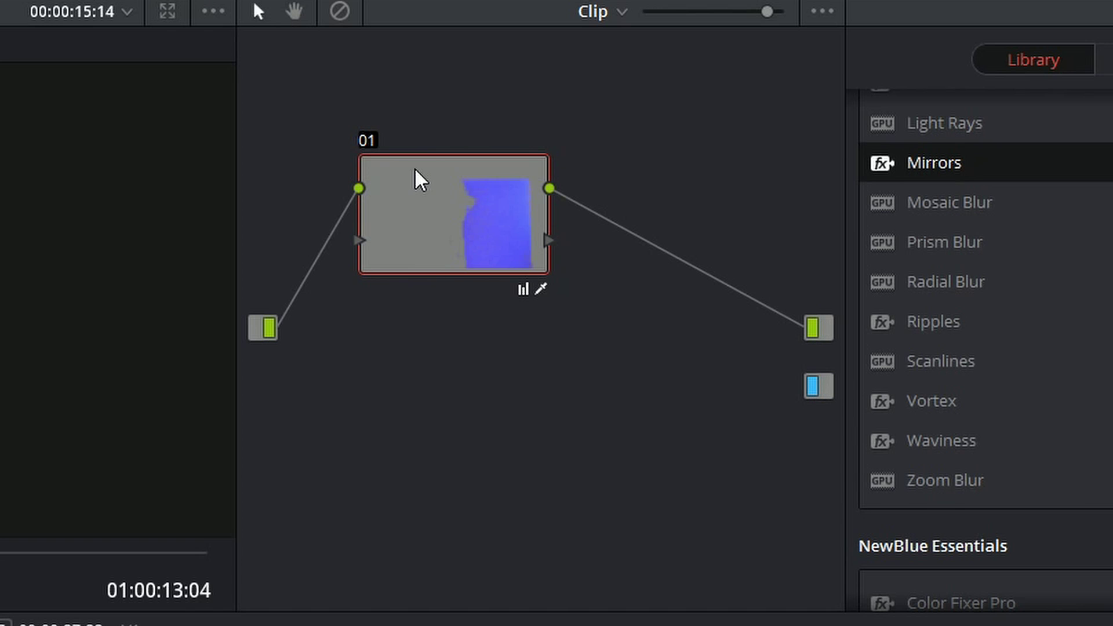
left_click_drag(417, 169, 450, 186)
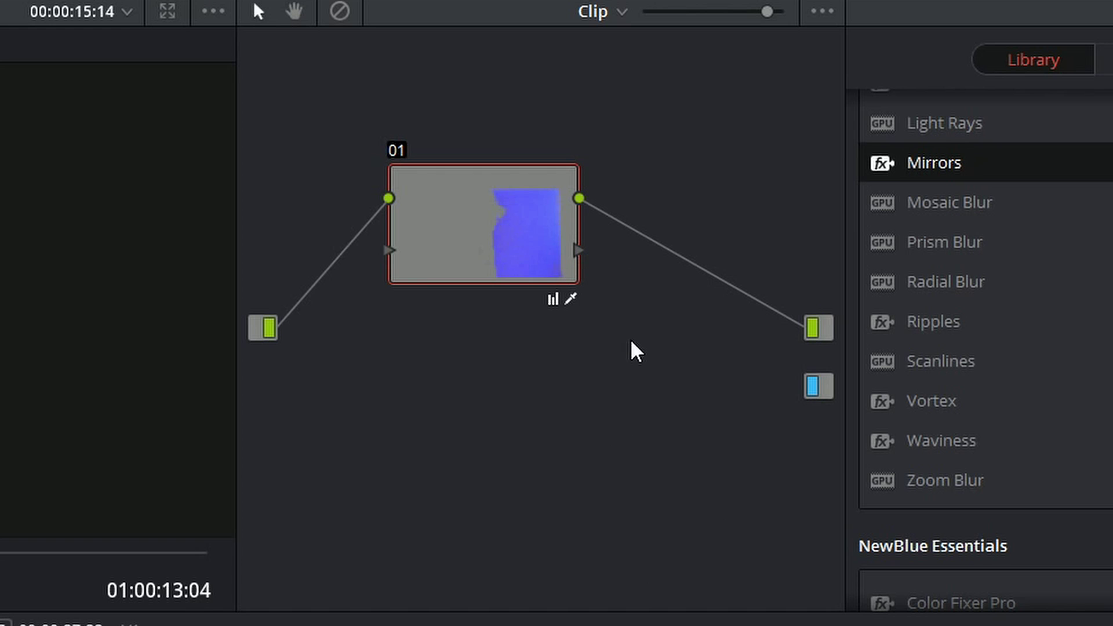
left_click_drag(577, 250, 815, 387)
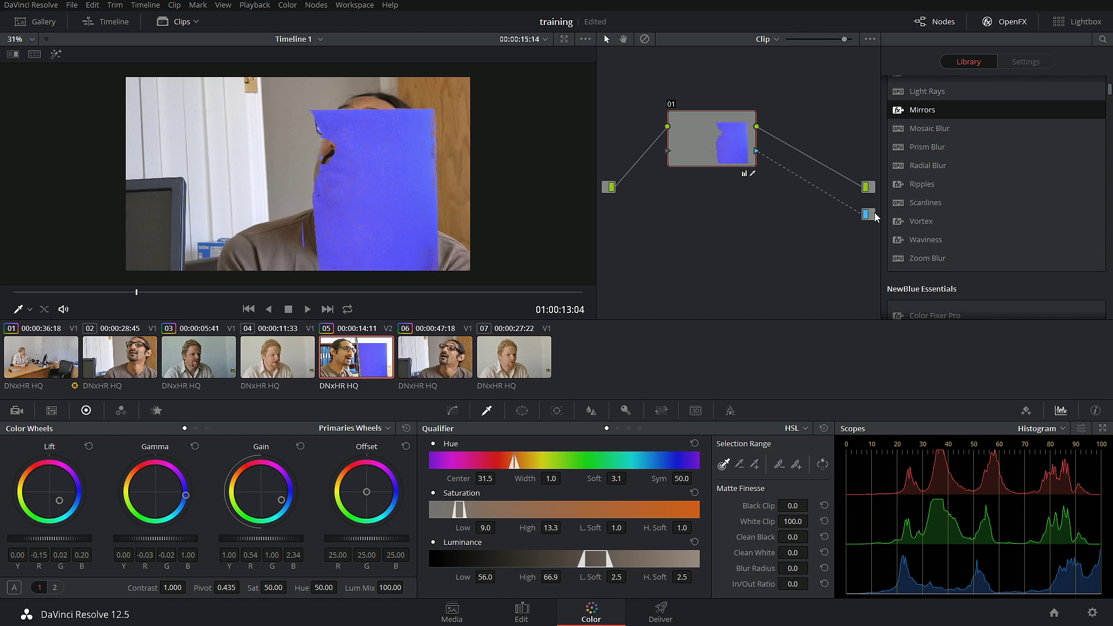
Invert node 01's Qualifier key in the Node Key settings, toggling the inversion to compare both results
left_click(625, 411)
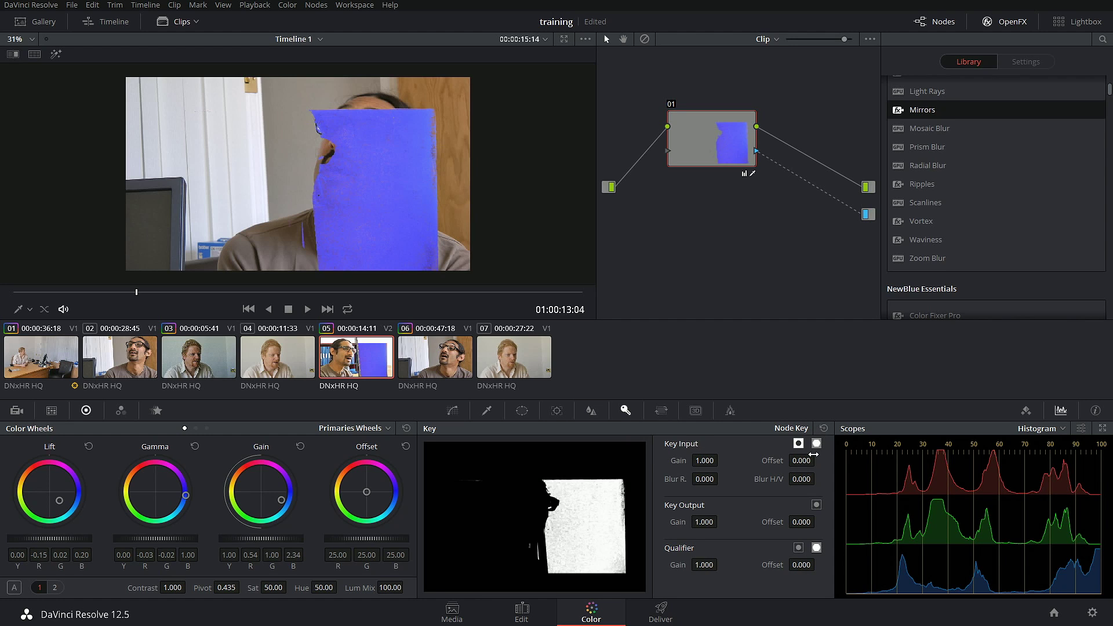
left_click(798, 548)
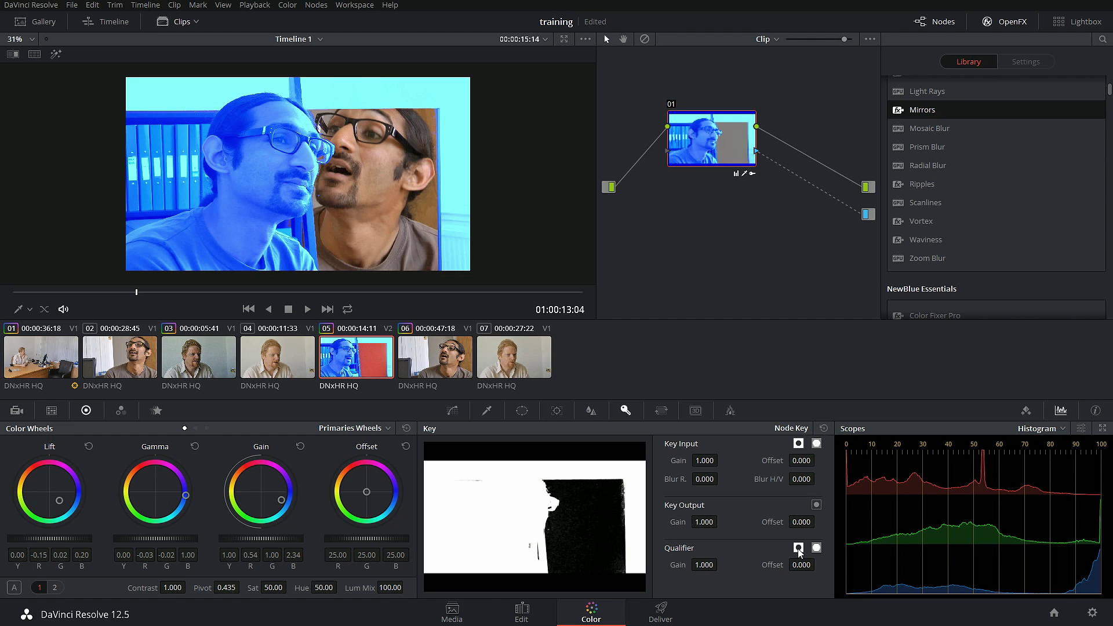
left_click(797, 548)
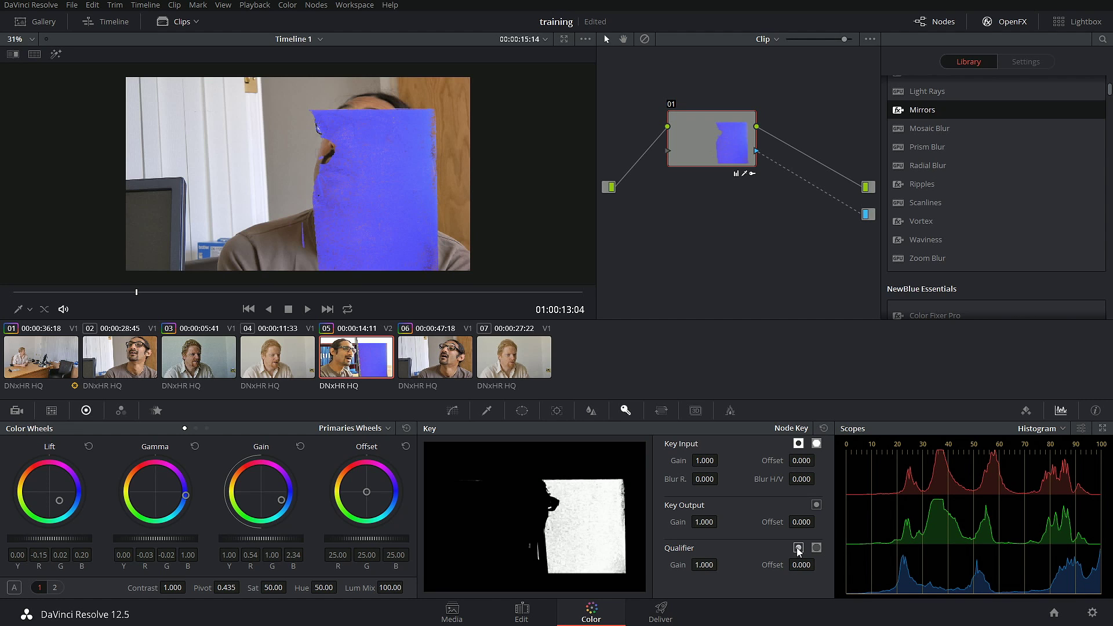
left_click(798, 548)
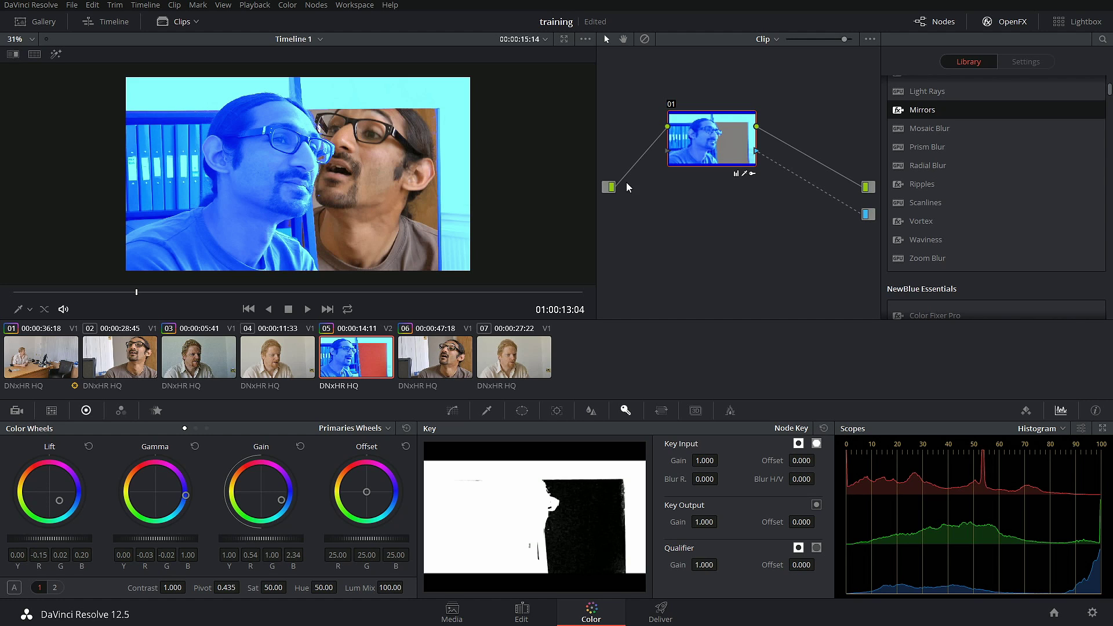
left_click_drag(719, 157, 684, 154)
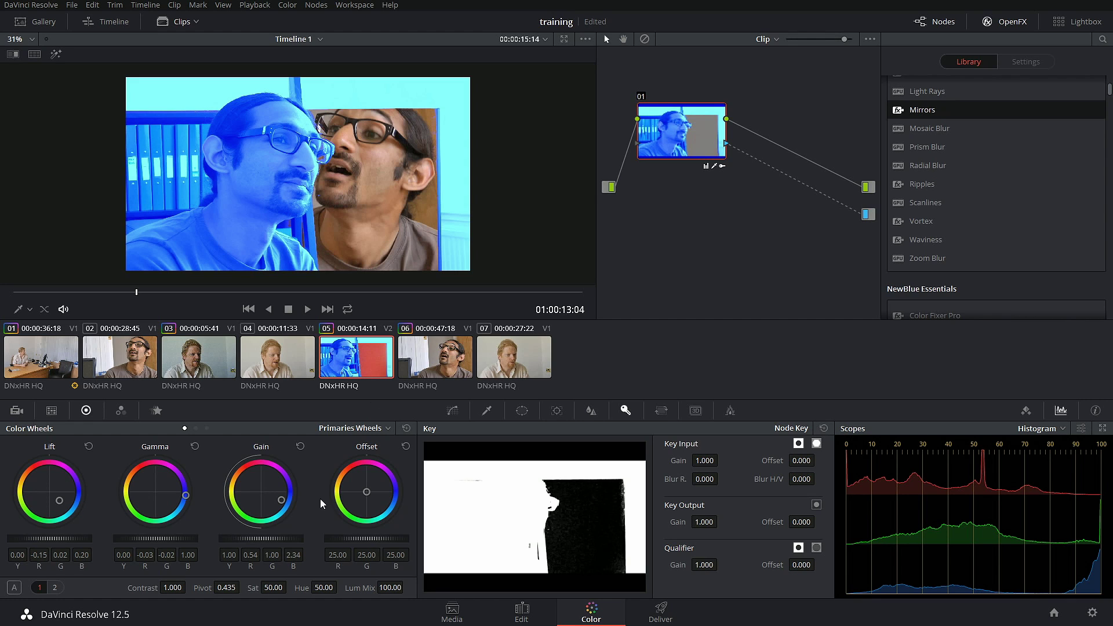
Reset the Gain, Gamma and Lift wheels on node 01 and return to the Qualifier controls
left_click(301, 446)
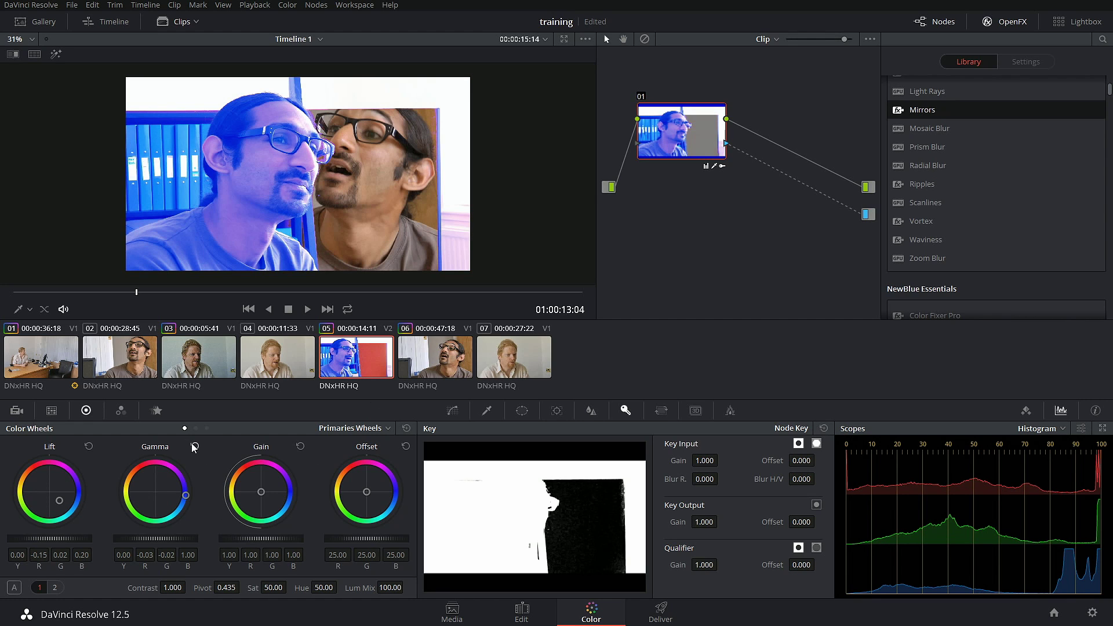
left_click(194, 446)
left_click(89, 446)
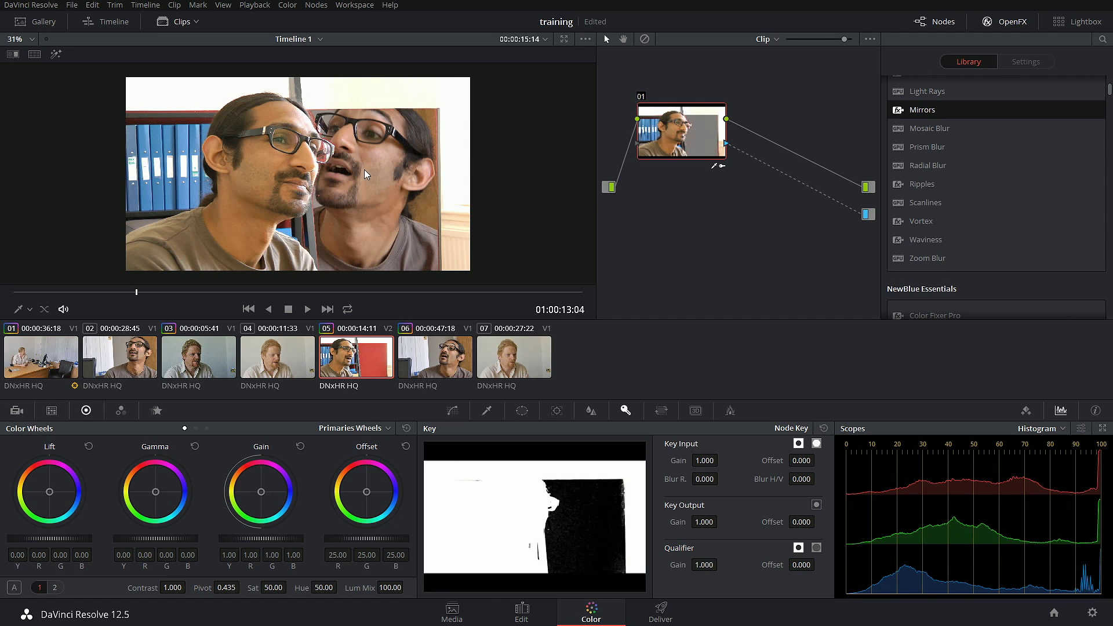
left_click(487, 411)
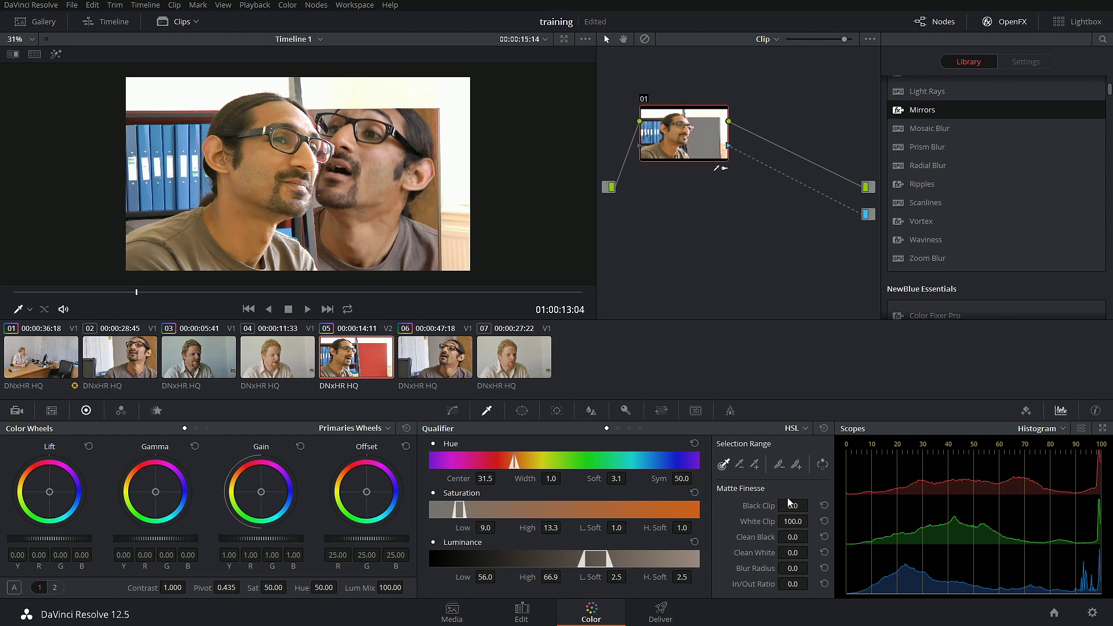
left_click(803, 432)
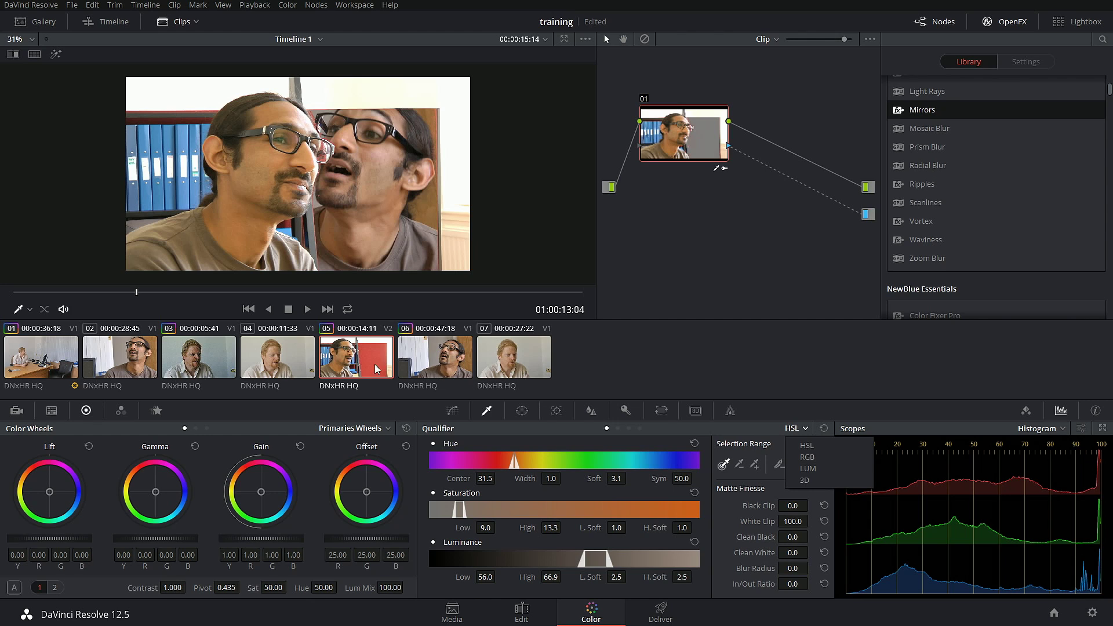
right_click(355, 364)
left_click(679, 306)
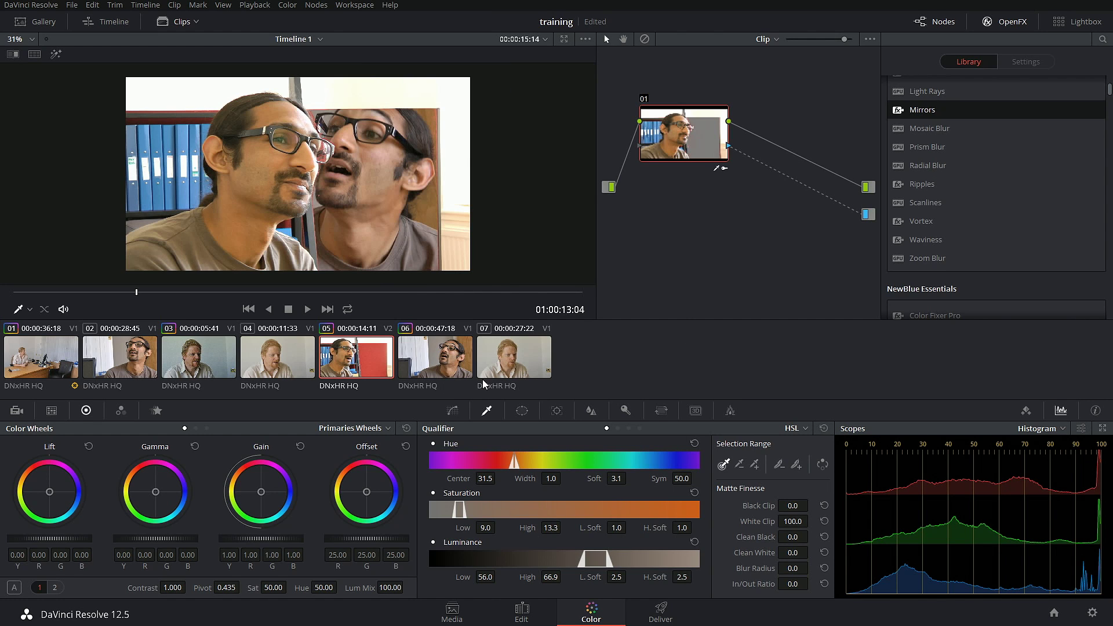
left_click(522, 616)
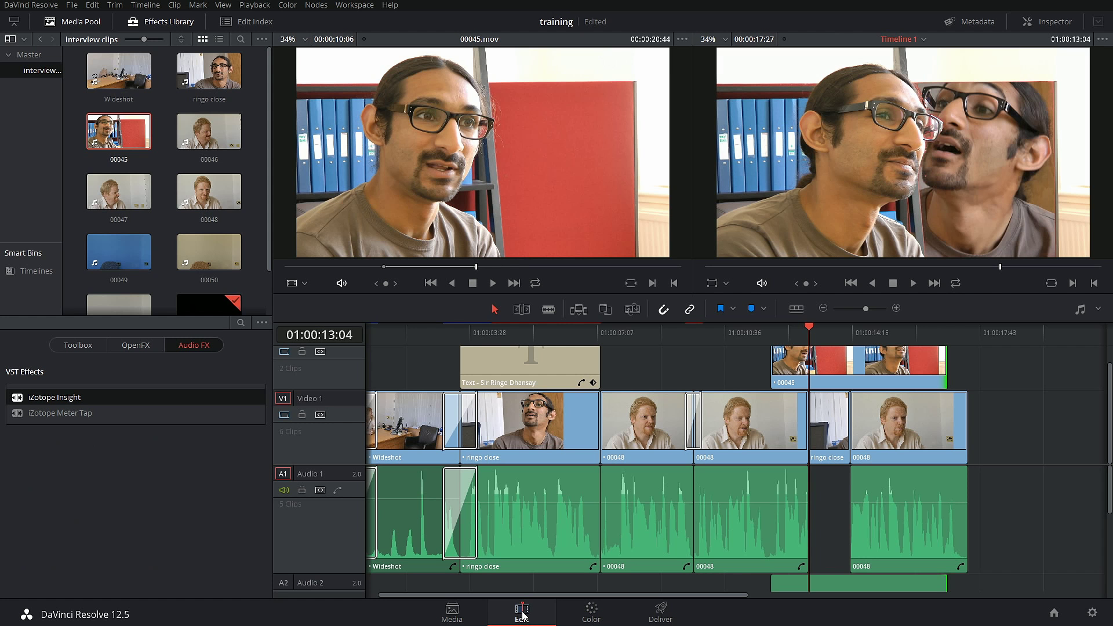
right_click(649, 426)
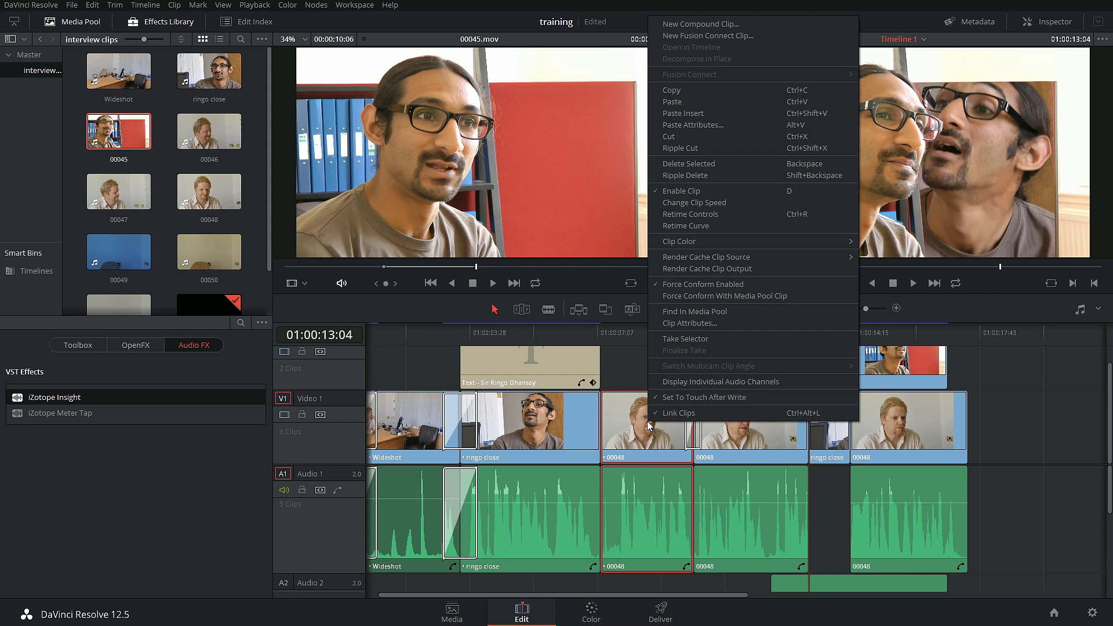
left_click(574, 614)
left_click(590, 613)
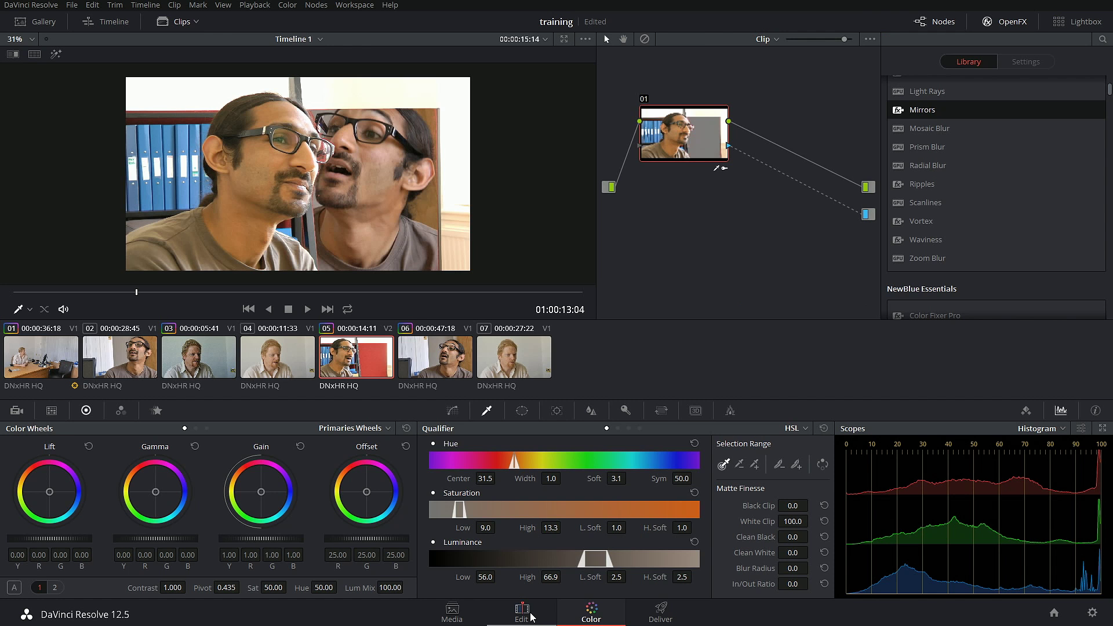
Start a new Fusion Connect clip from the first 00048 clip on Video 1 in the Edit page, reviewing its DPX format and codec options
left_click(523, 613)
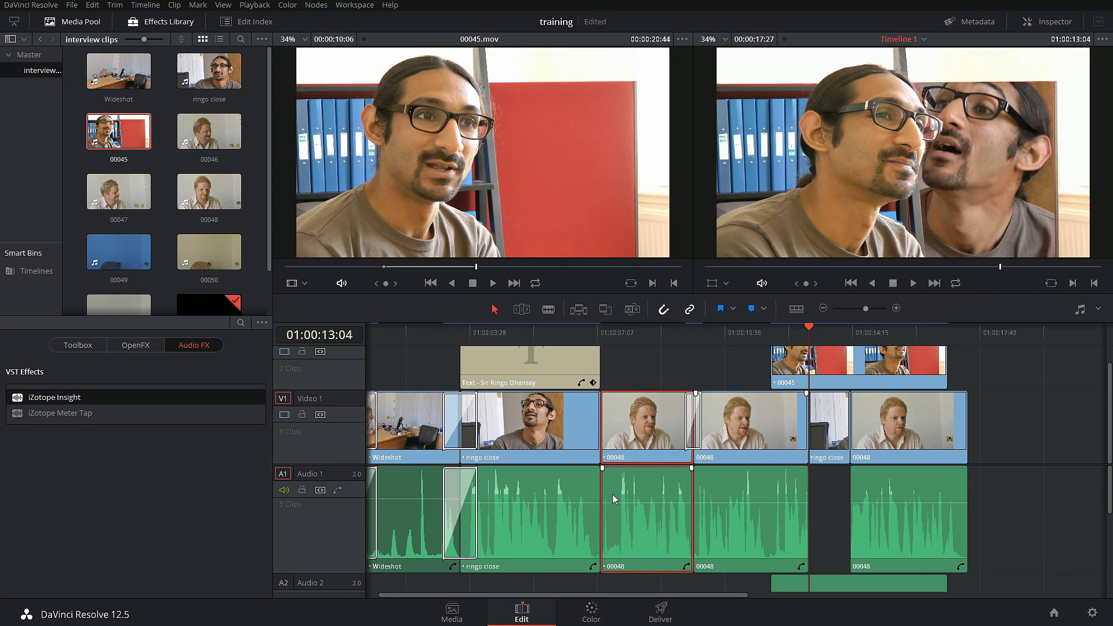
right_click(647, 421)
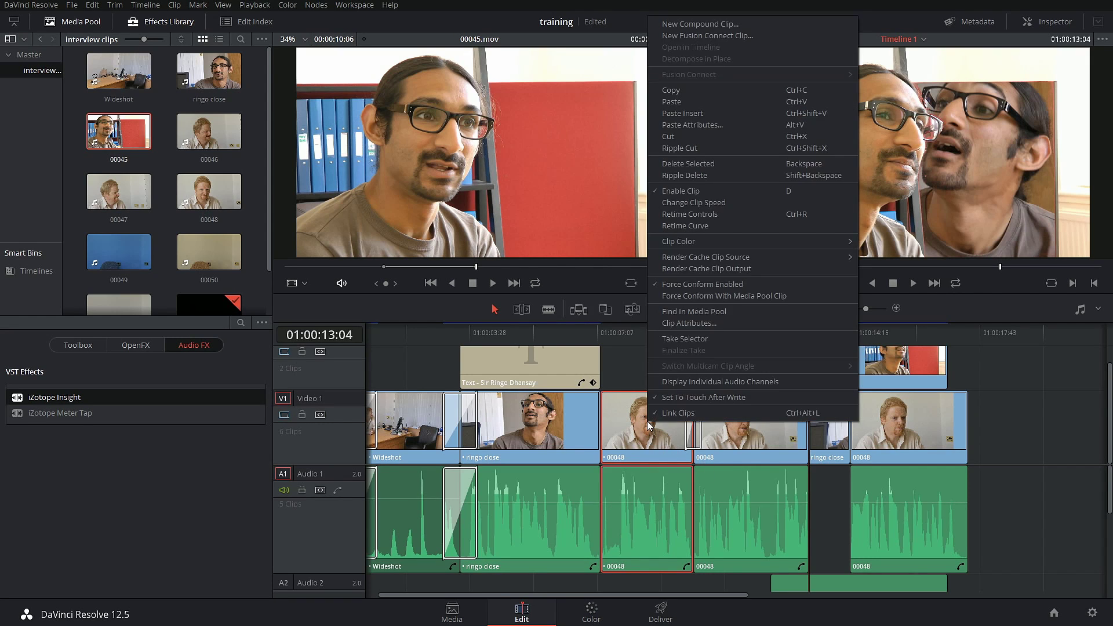
left_click(705, 35)
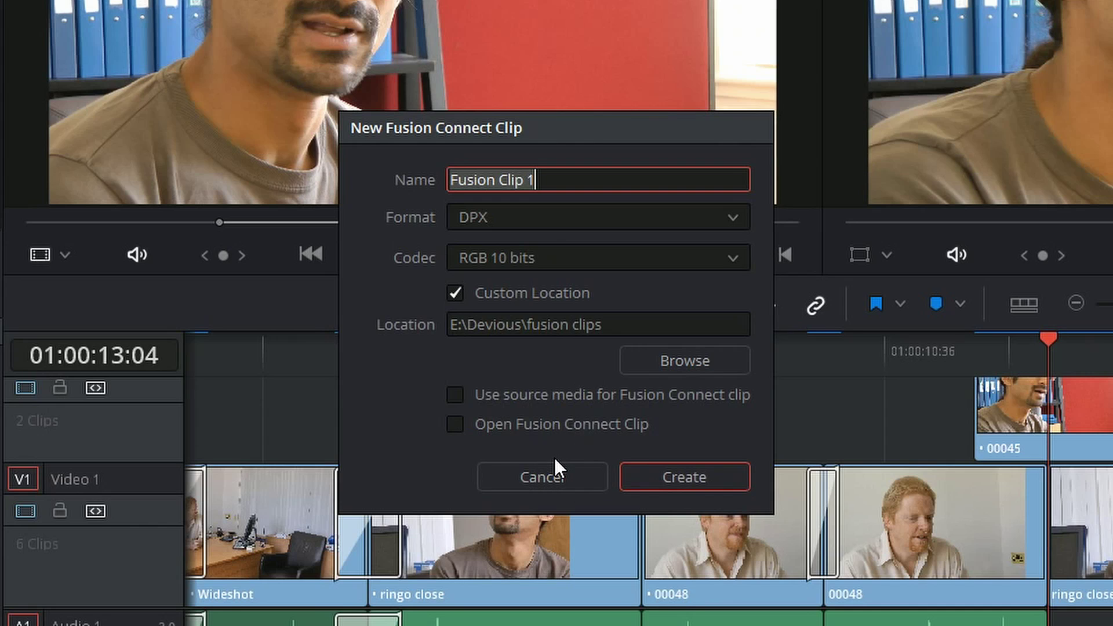
left_click(527, 221)
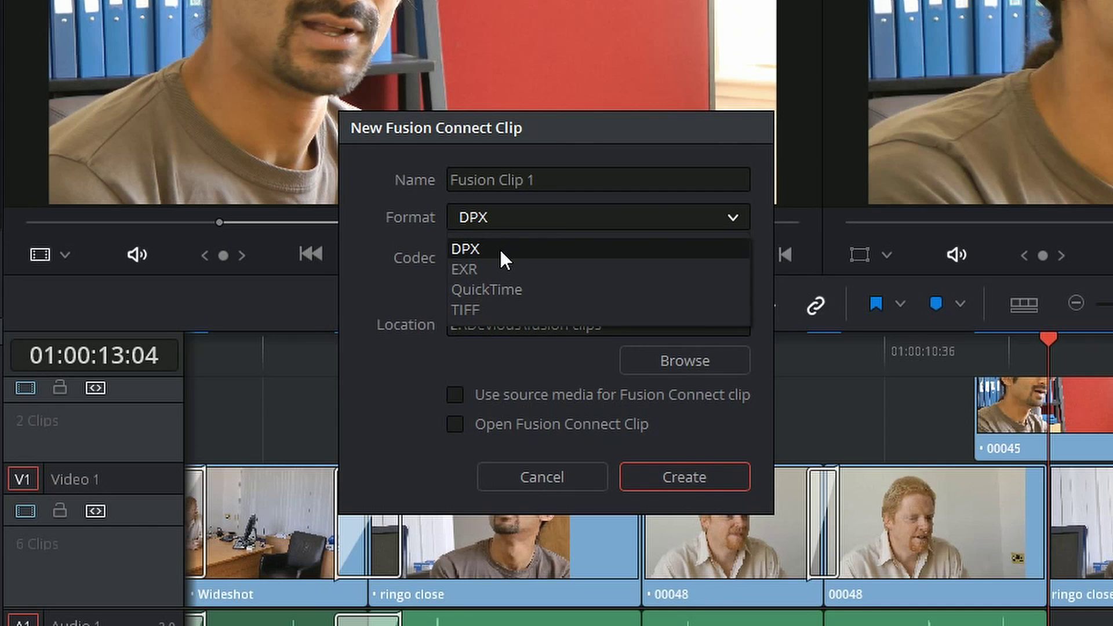
left_click(564, 254)
left_click(563, 258)
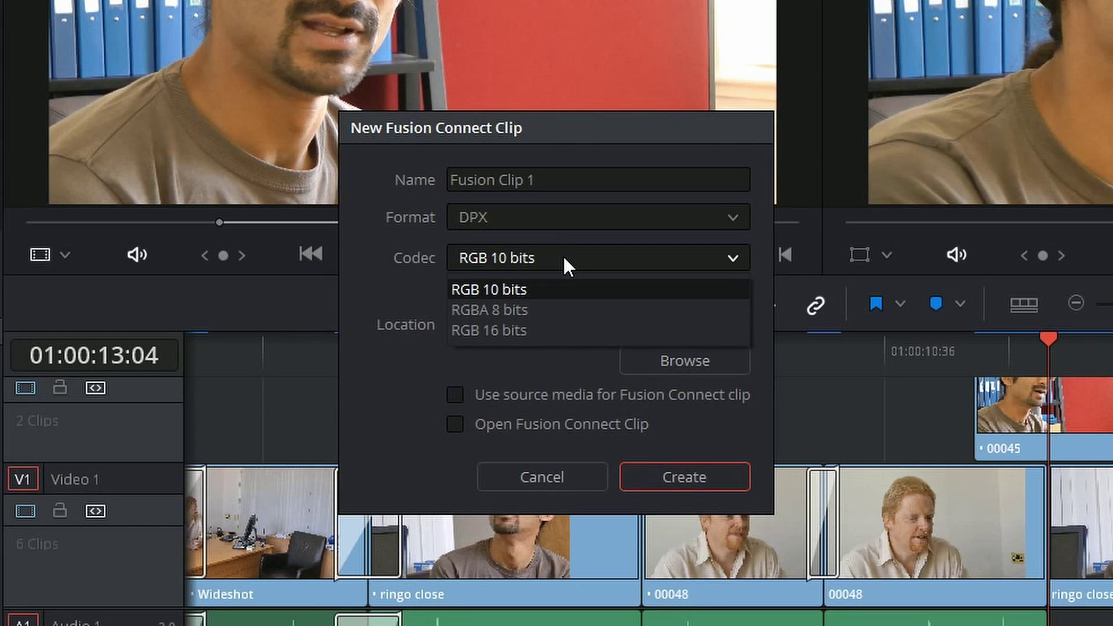
left_click(565, 265)
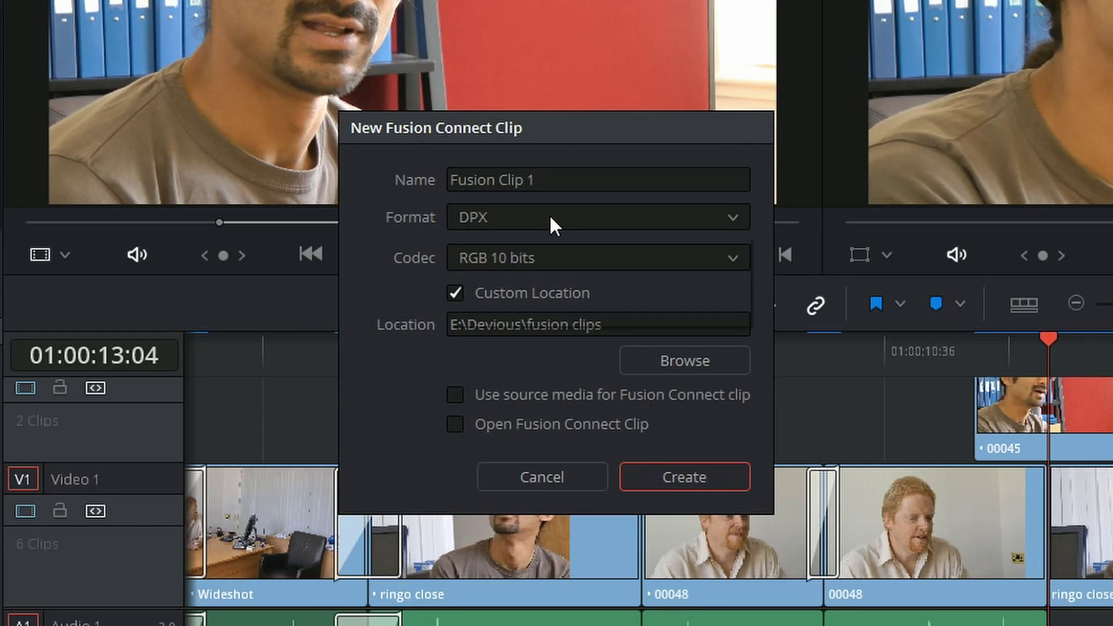
Create the clip as QuickTime with DNxHD 1080p 220/185/175 10-bit, set to open straight away in Fusion
left_click(549, 215)
left_click(540, 285)
left_click(558, 256)
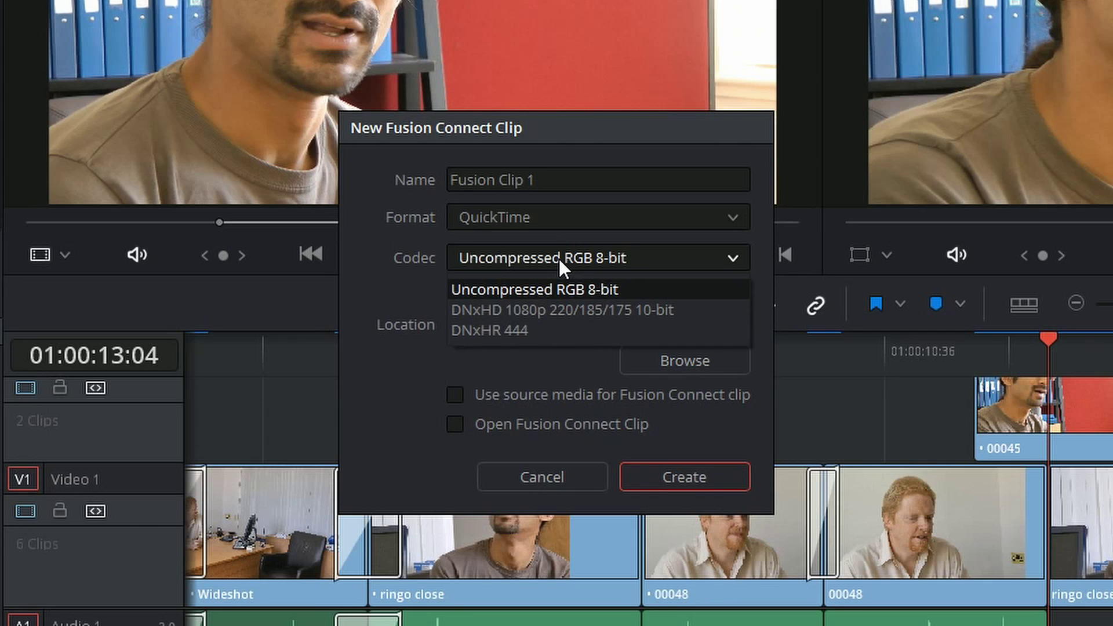
left_click(540, 310)
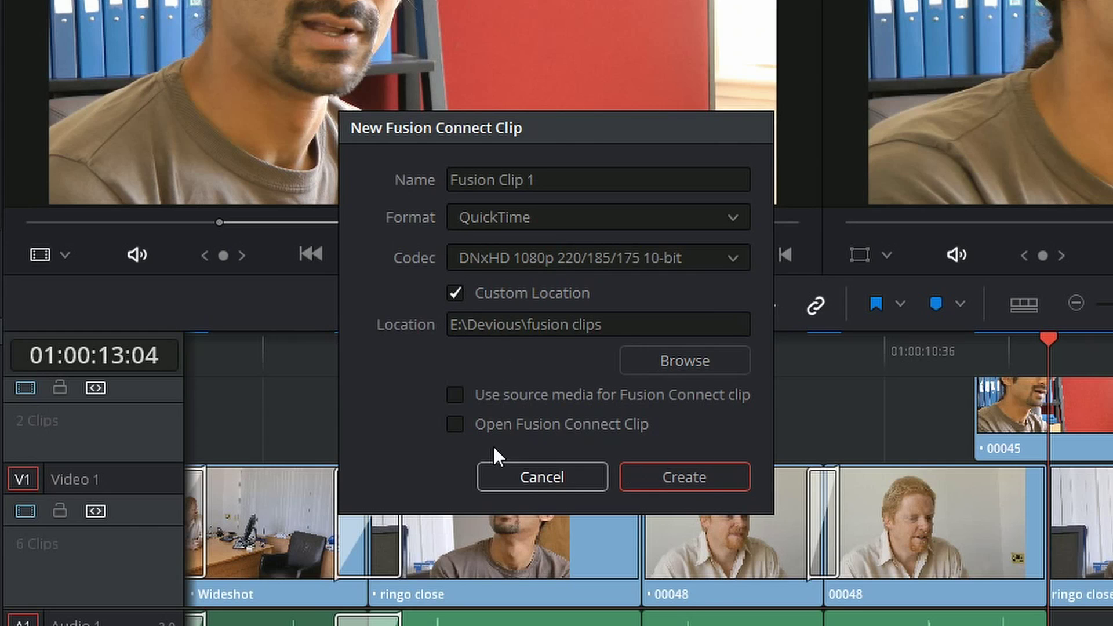
left_click(455, 425)
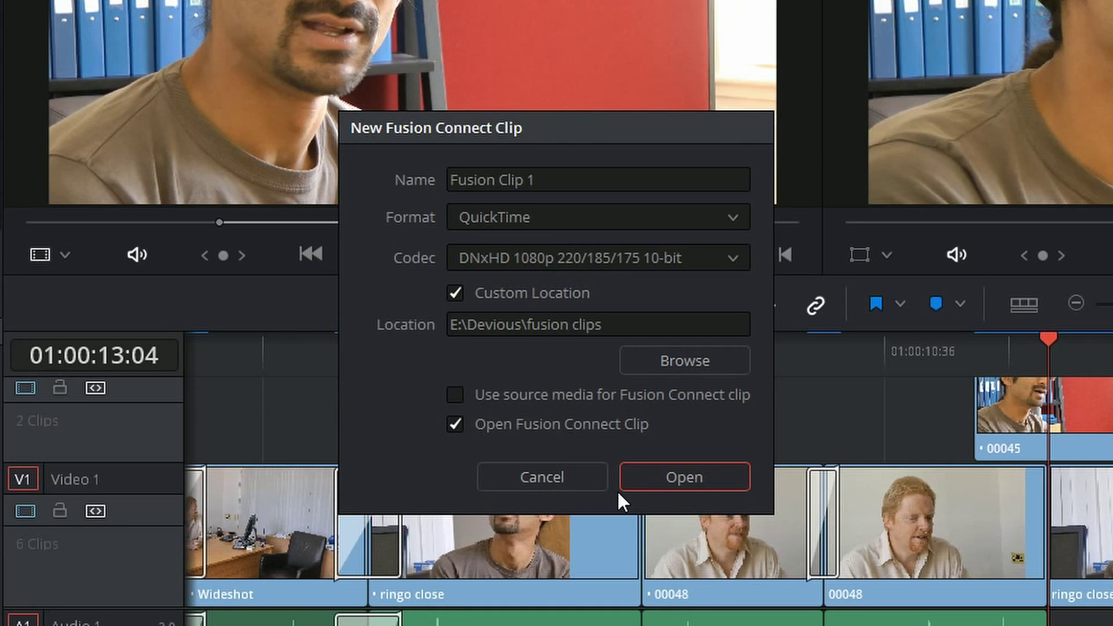
left_click(669, 478)
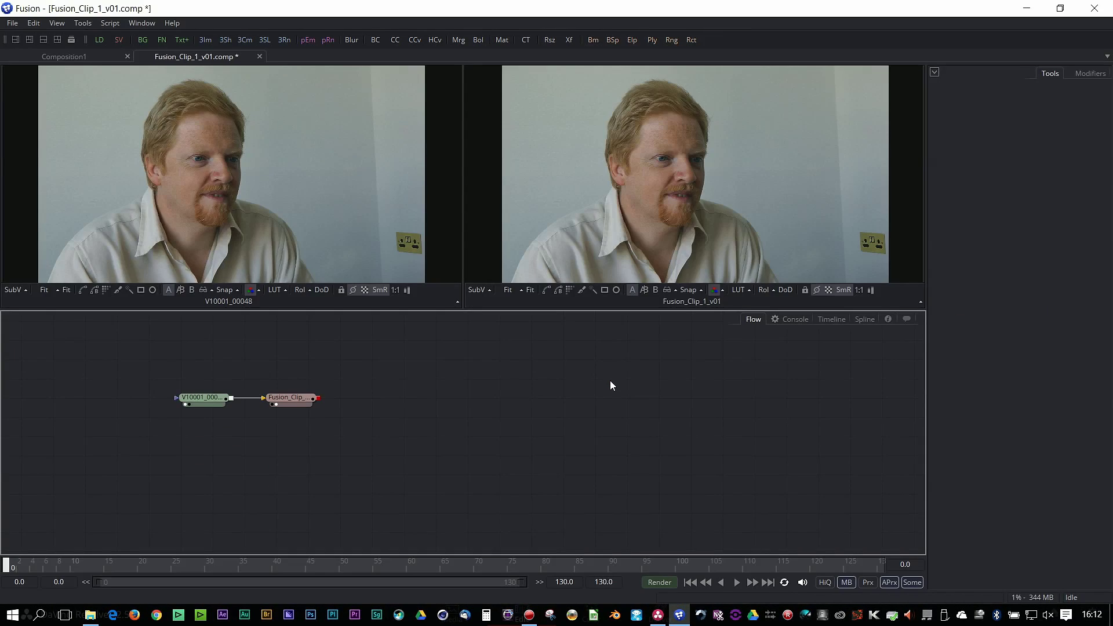
Spread the V10001_00048 source node and the Fusion_Clip_1_v01 output node farther apart in the flow
right_click(297, 400)
left_click_drag(297, 400, 418, 408)
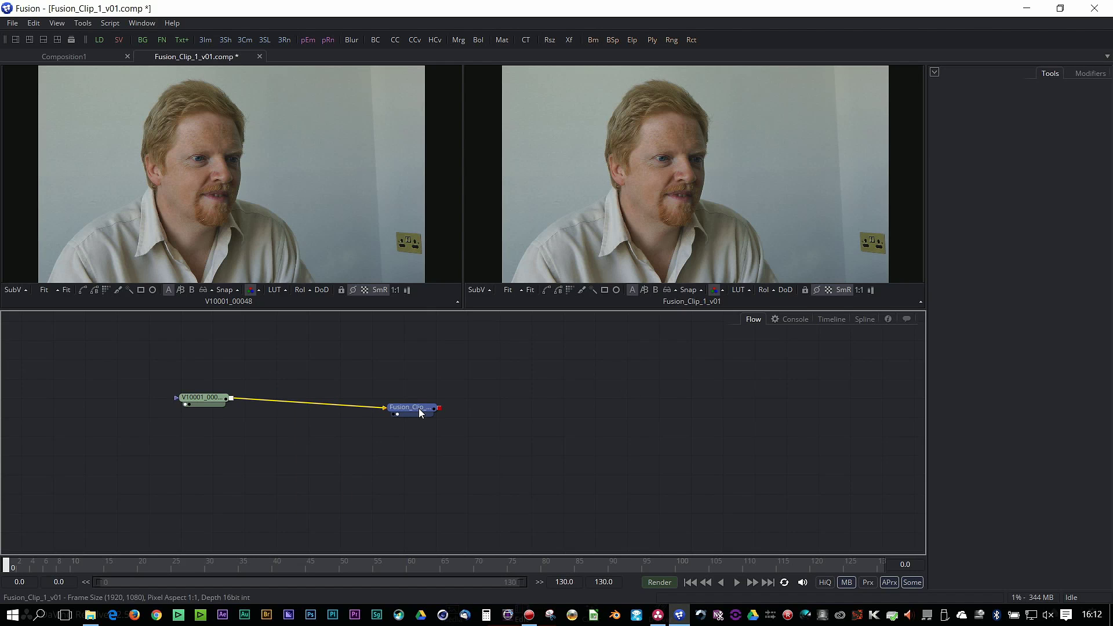
left_click_drag(204, 399, 195, 397)
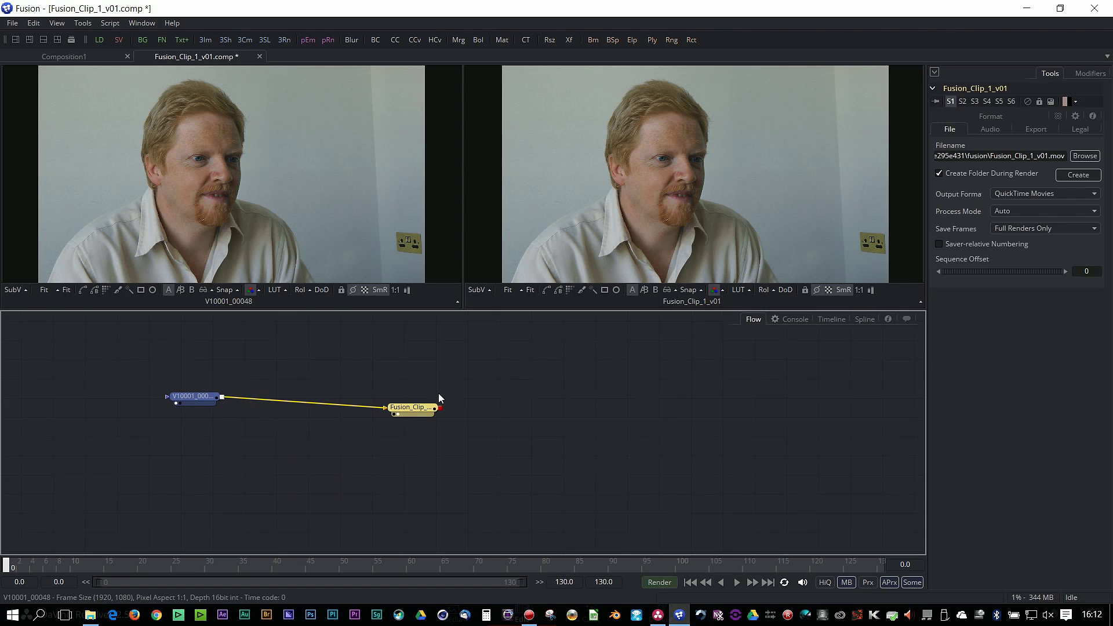
left_click_drag(422, 409, 441, 388)
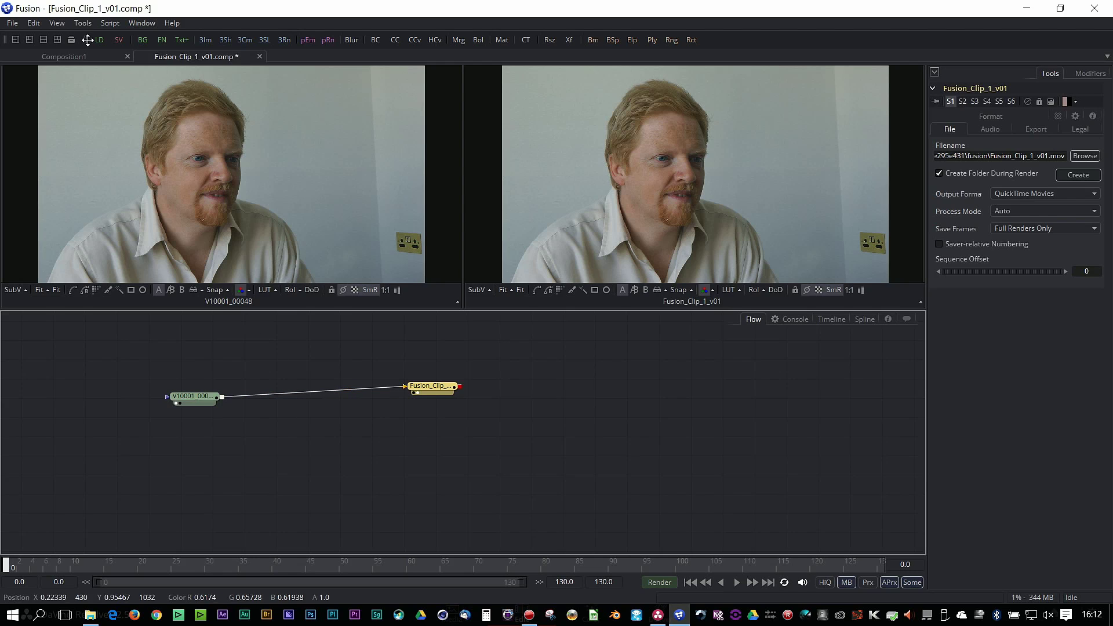
left_click(82, 23)
mouse_move(119, 72)
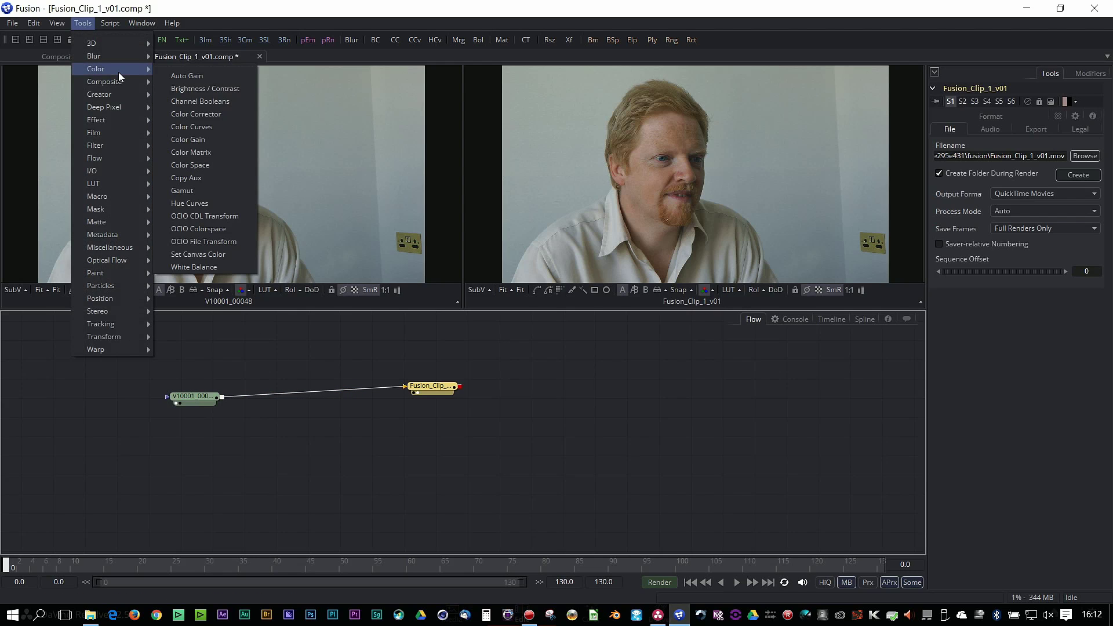
left_click(601, 429)
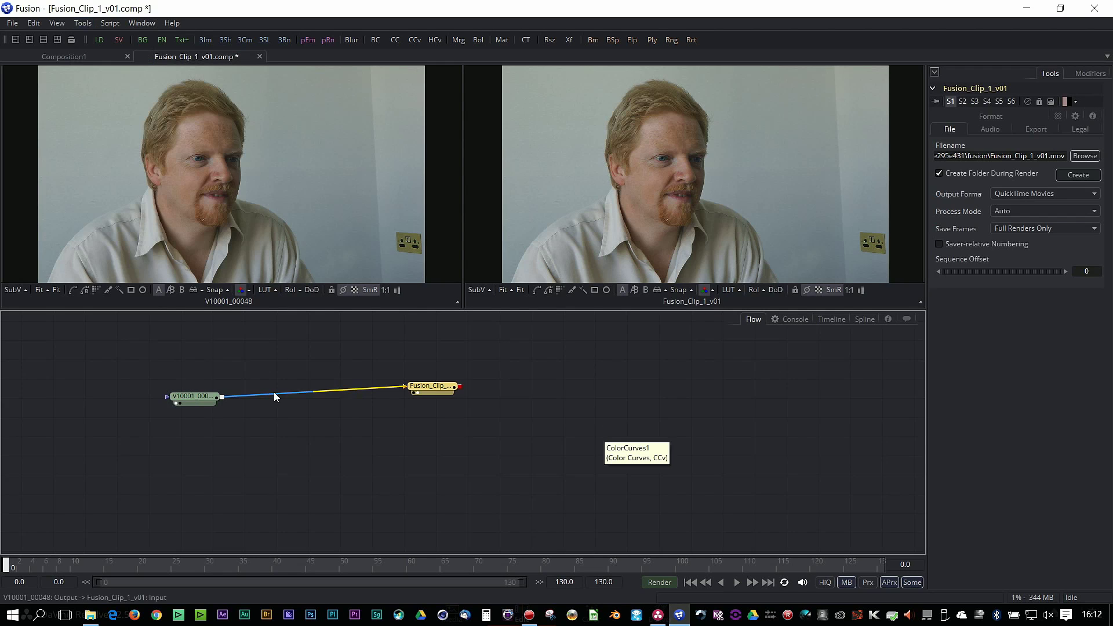
Insert a Color Corrector after the V10001_00048 node, tint its master color magenta at about 0.75 strength, and center it between the two nodes
left_click(205, 396)
left_click(82, 23)
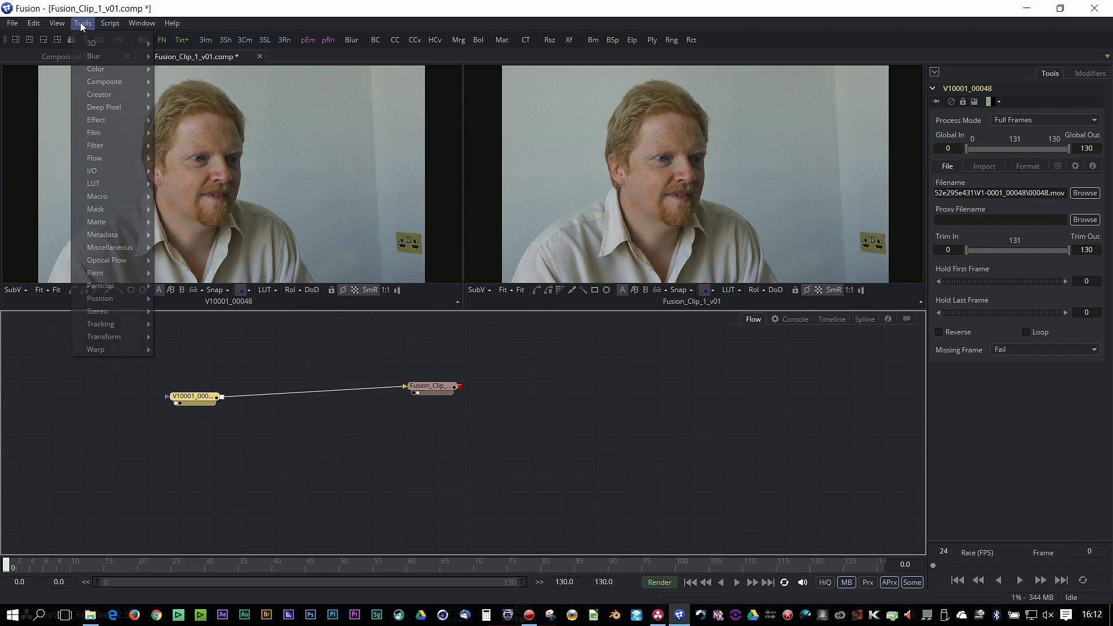
mouse_move(113, 68)
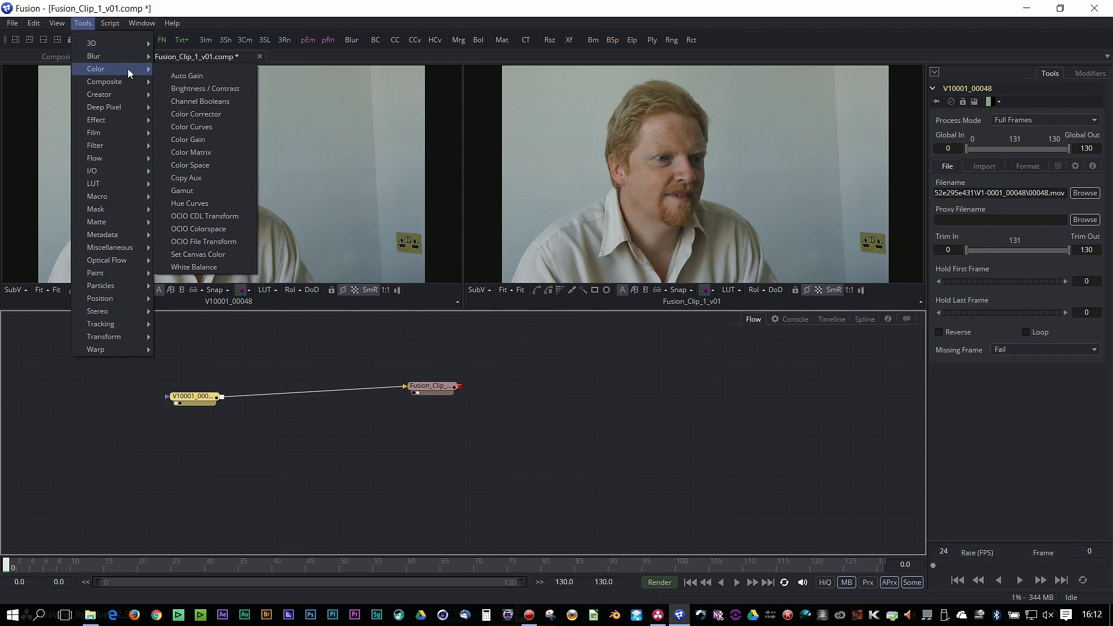
left_click(209, 117)
left_click_drag(993, 222, 1024, 245)
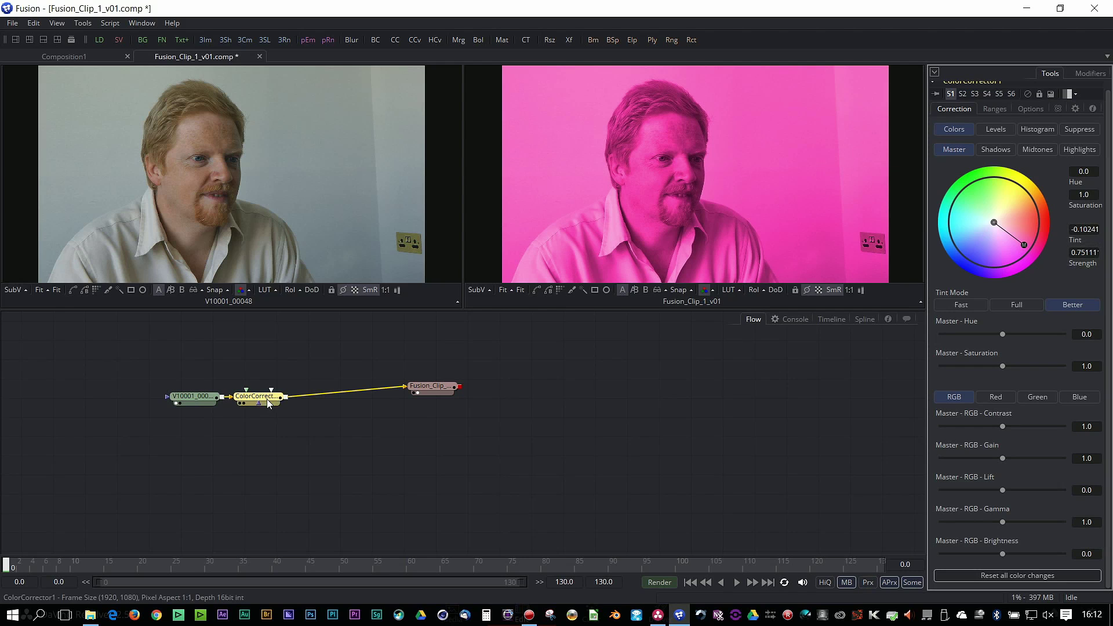
left_click_drag(258, 395, 301, 395)
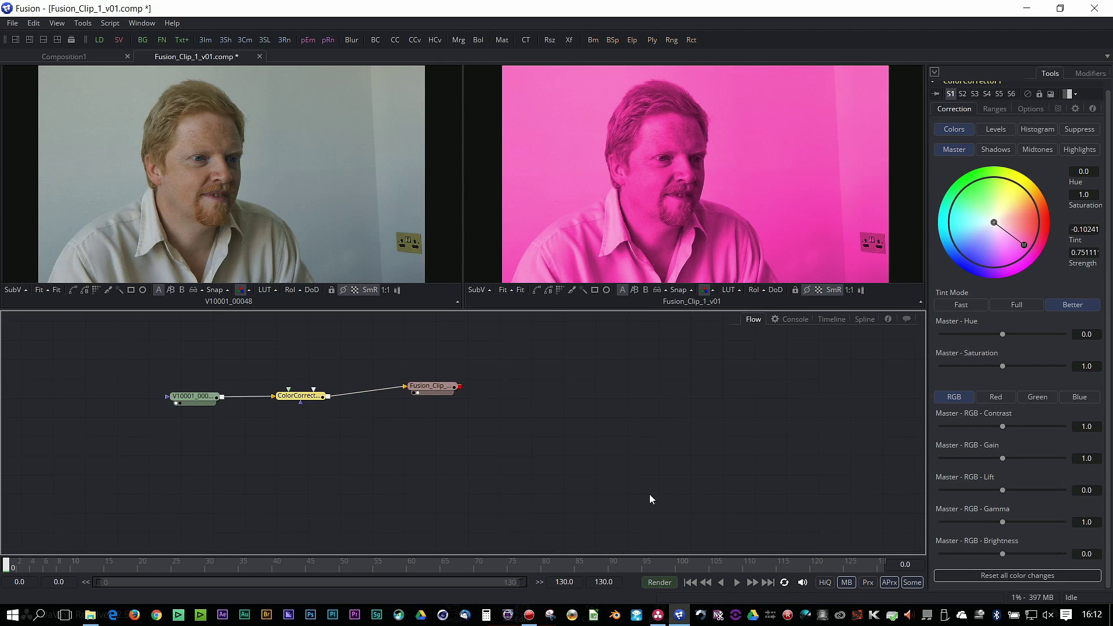
Render frames 0 to 130 with the Final configuration, and close Fusion, saving the changes to Fusion_Clip_1_v01.comp
left_click(665, 582)
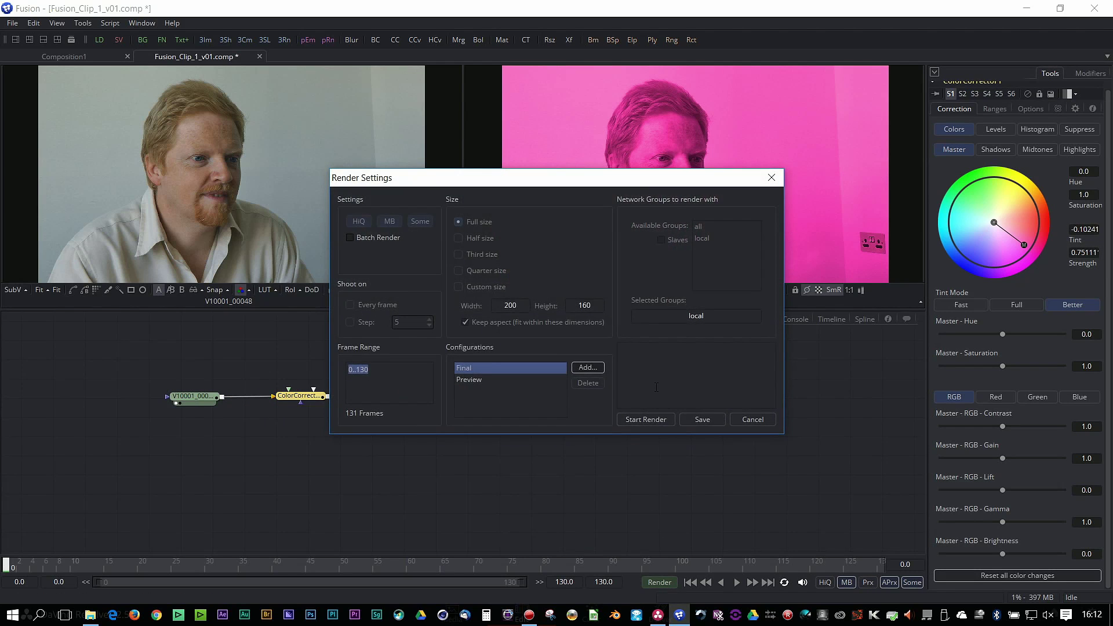
left_click(645, 419)
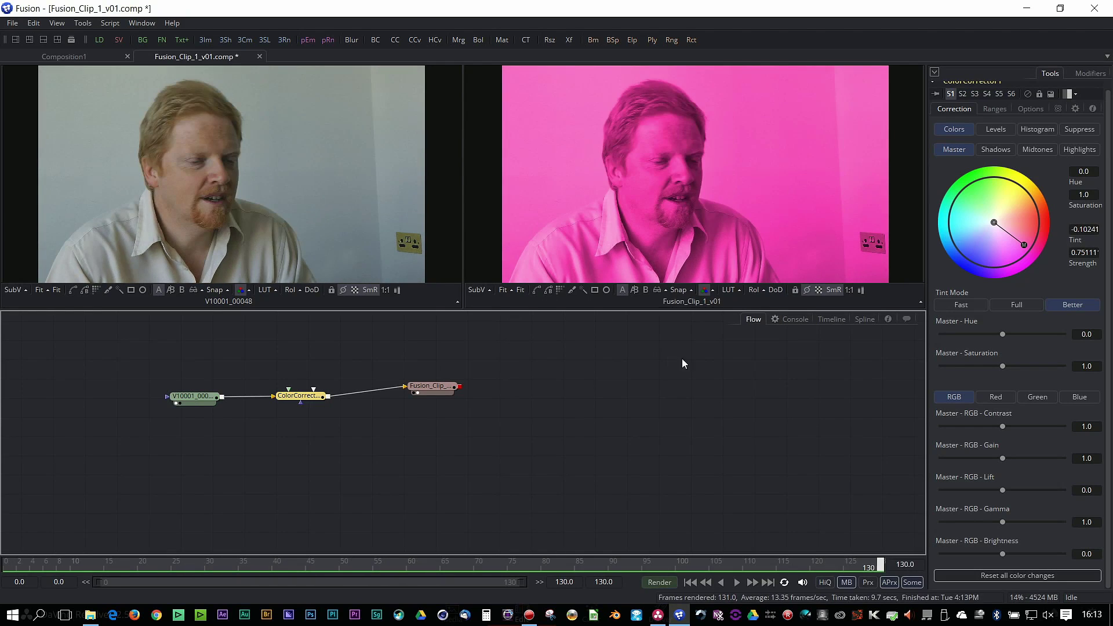
left_click(1094, 8)
left_click(576, 337)
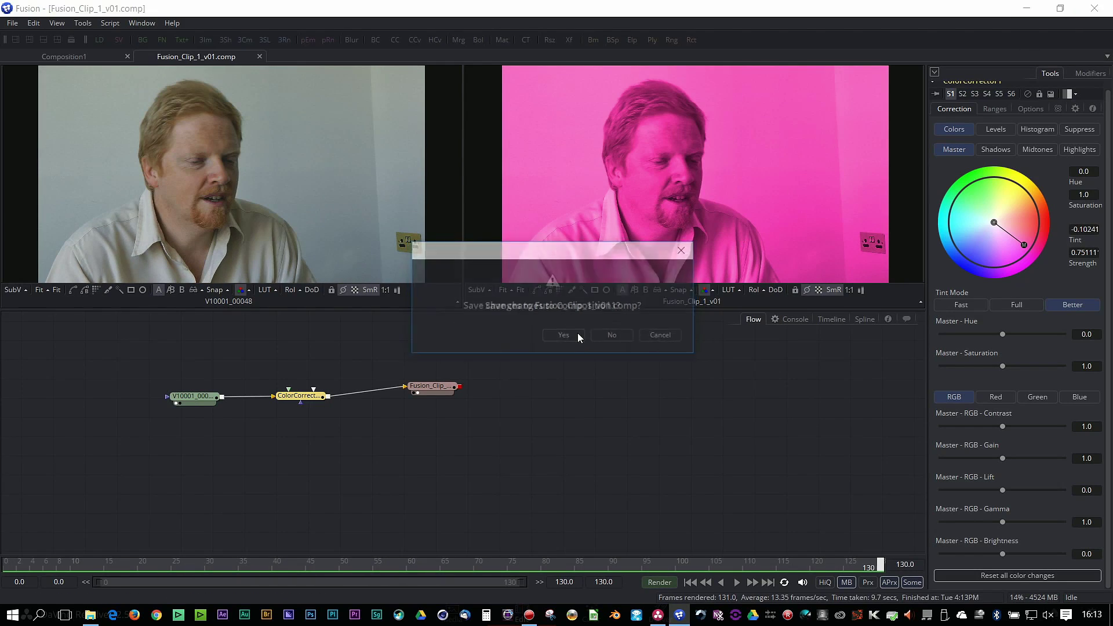
Inspect the rendered Fusion Clip 1 at several points on the Edit timeline and review its Fusion Connect options
left_click_drag(637, 333, 644, 354)
right_click(644, 417)
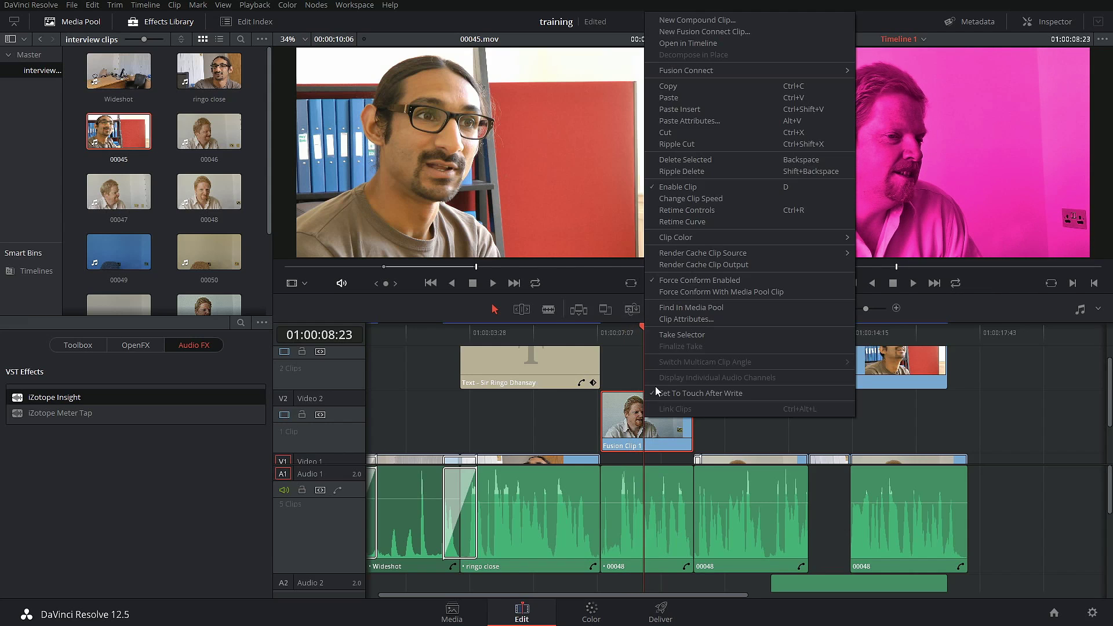
mouse_move(748, 73)
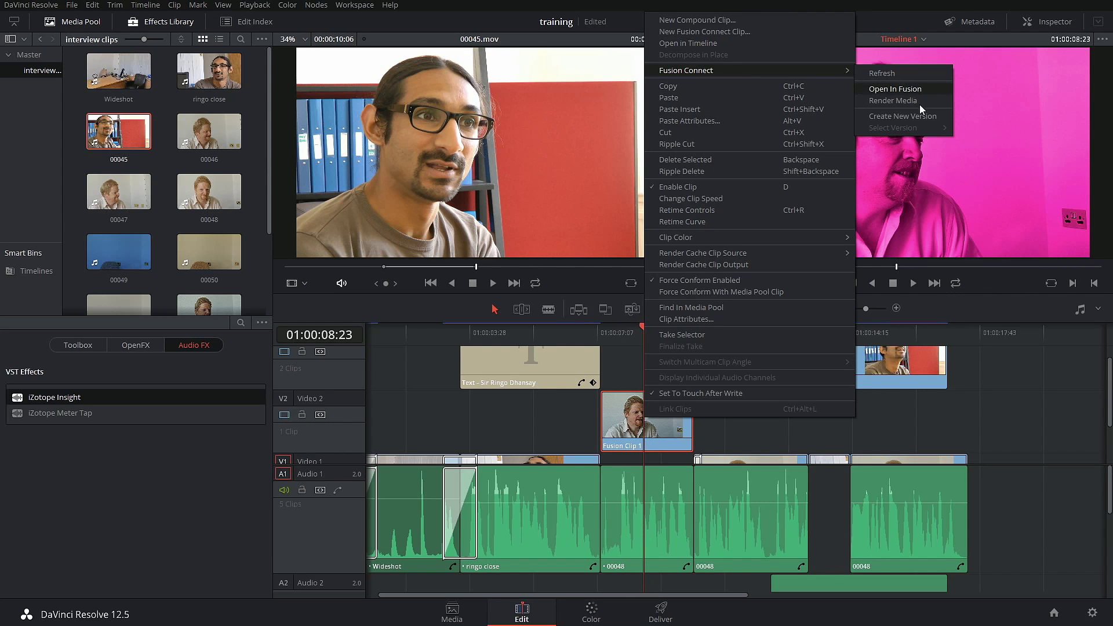
left_click(614, 331)
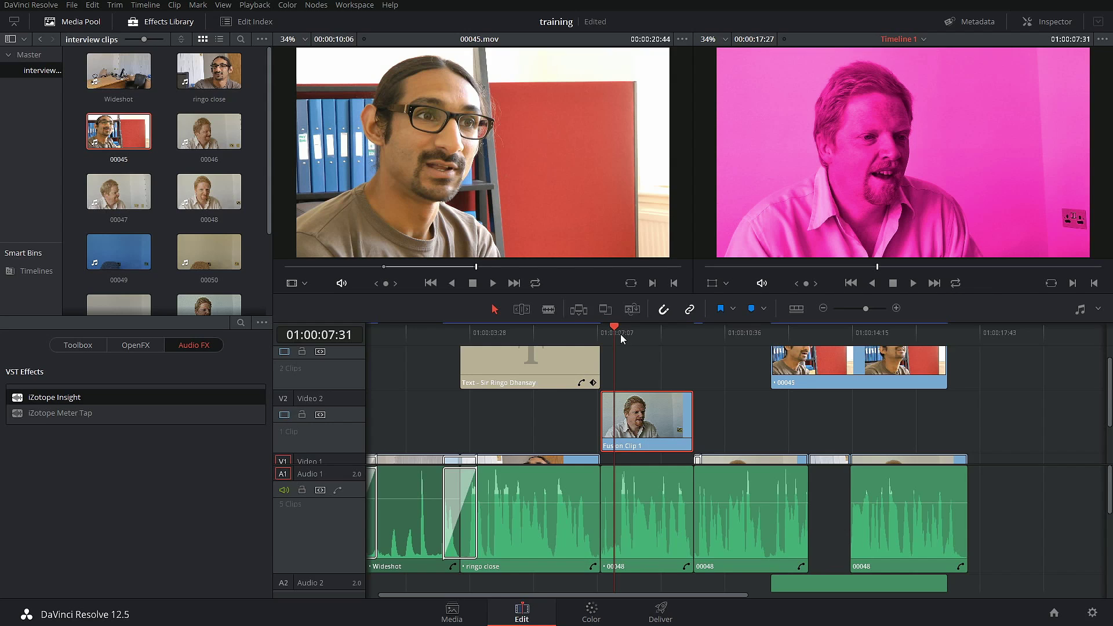
mouse_move(619, 331)
left_mouse_down()
mouse_move(664, 329)
mouse_move(619, 349)
left_mouse_up()
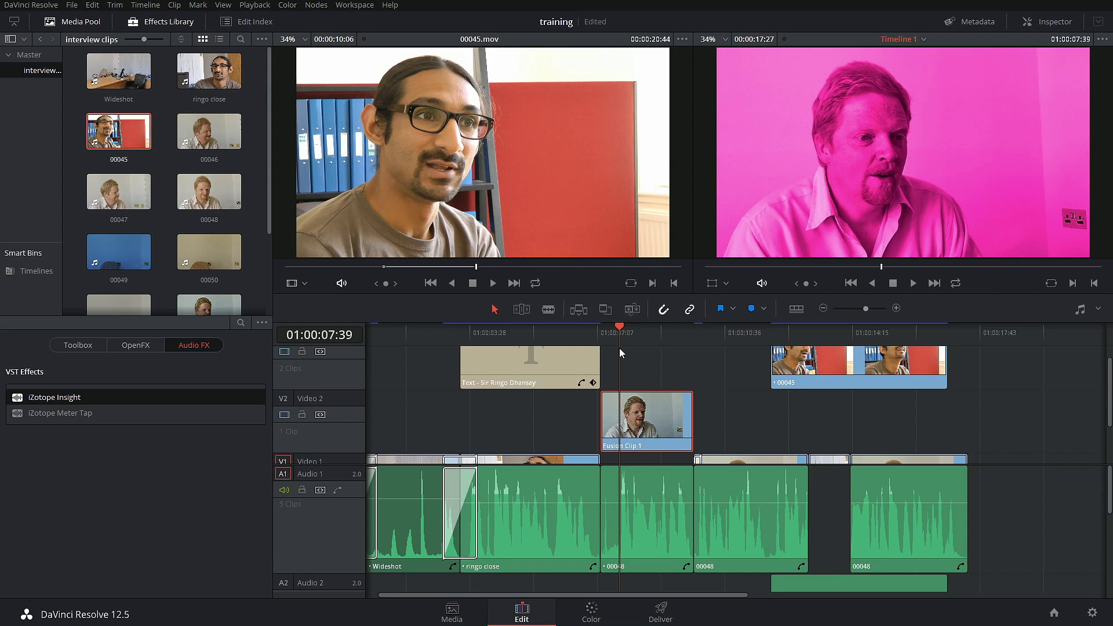
Open Fusion Clip 1 on the Color page, move its node 01 lower in the graph, and show the timeline below the clips
left_click(591, 612)
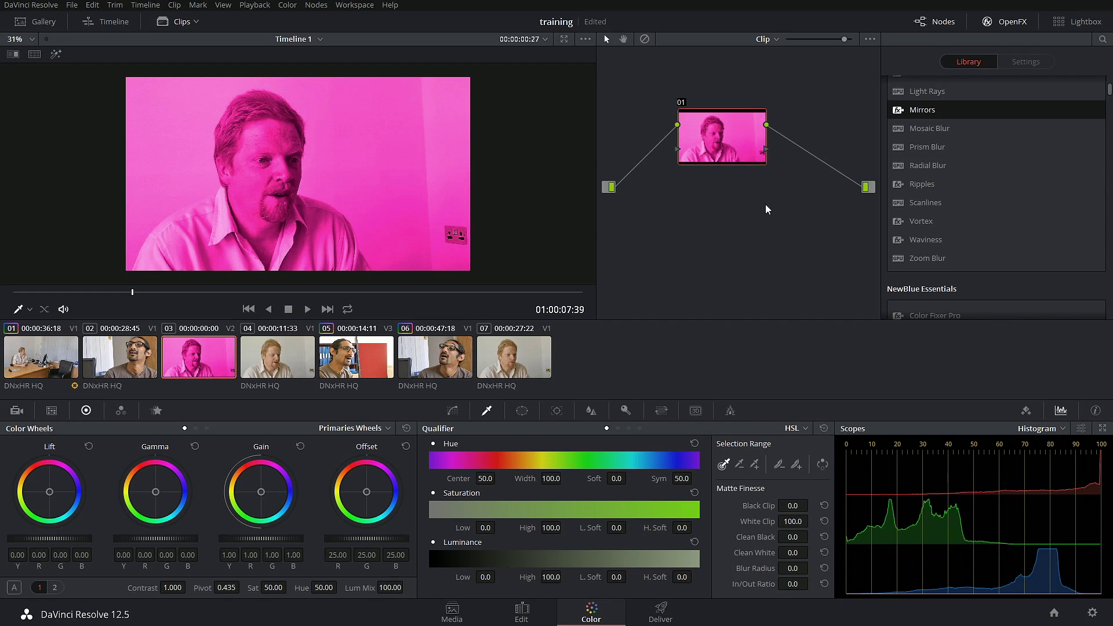
left_click_drag(729, 136, 712, 191)
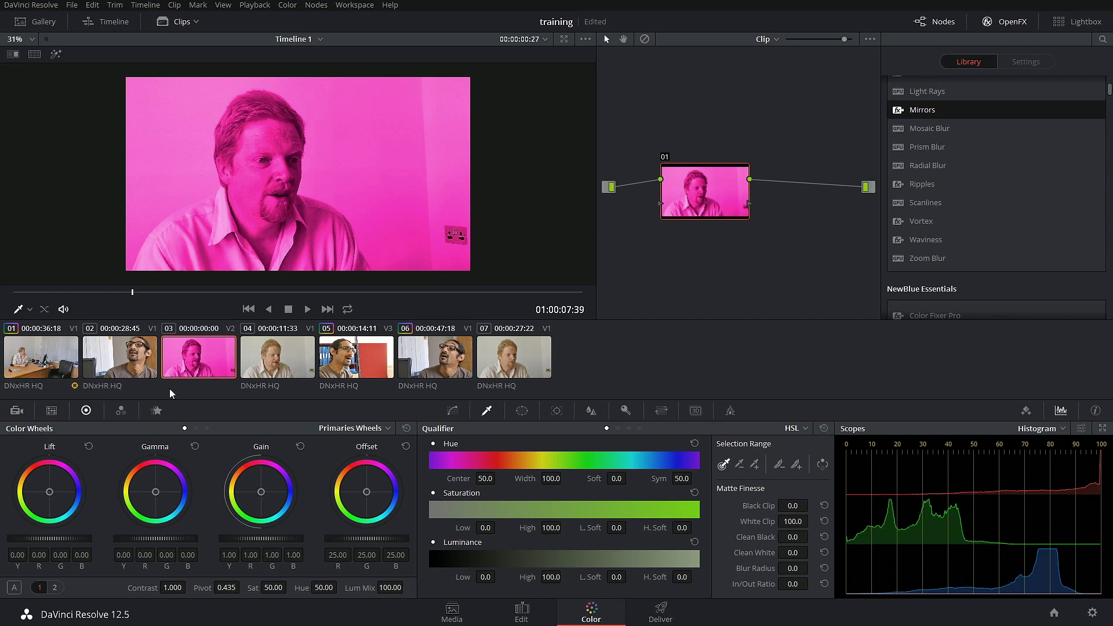
left_click(120, 22)
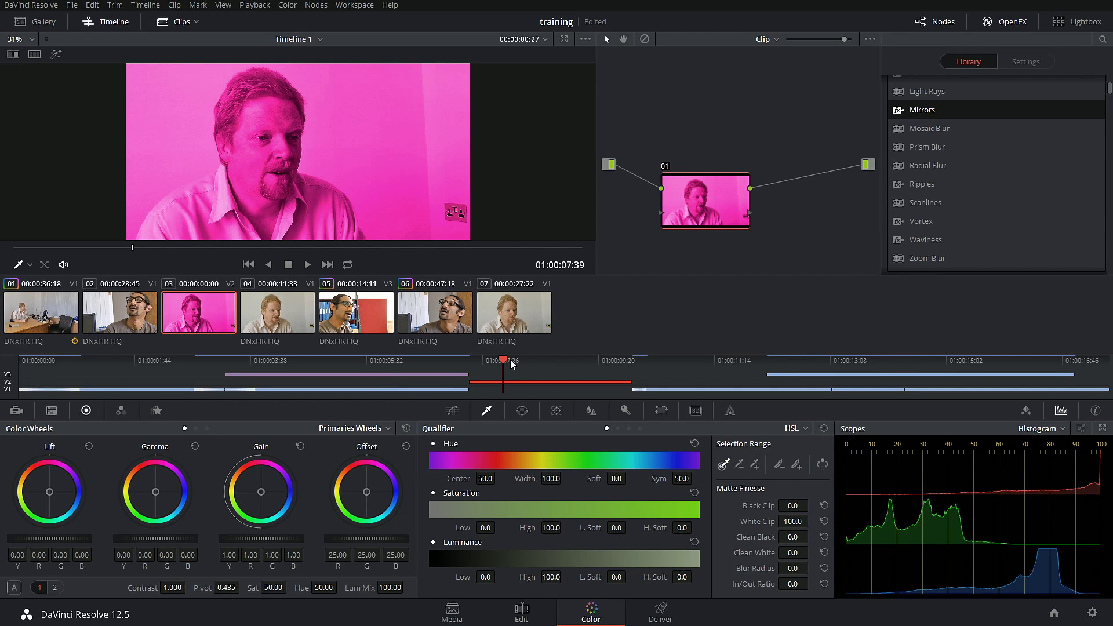
Scrub the Color page timeline back to about 01:00:05:10 in clip 02 and save the project
left_click_drag(503, 361, 329, 369)
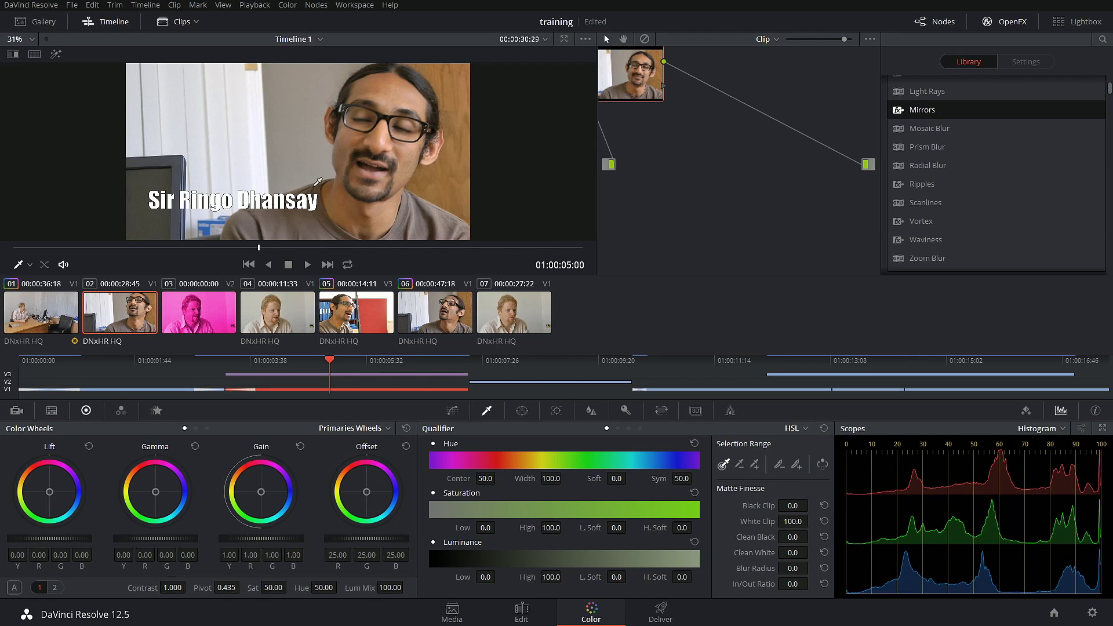
left_click_drag(371, 368, 323, 370)
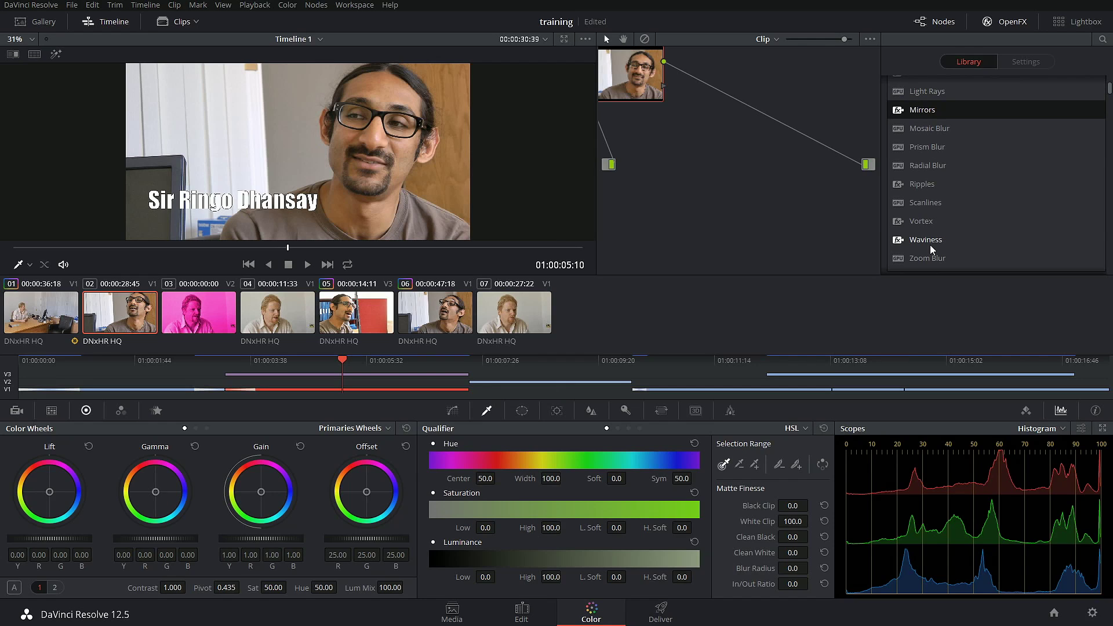
key("ctrl+s")
Scrub through clip 02's title section, stop at 01:00:04:12, and switch to the Deliver page
left_click_drag(341, 366, 250, 385)
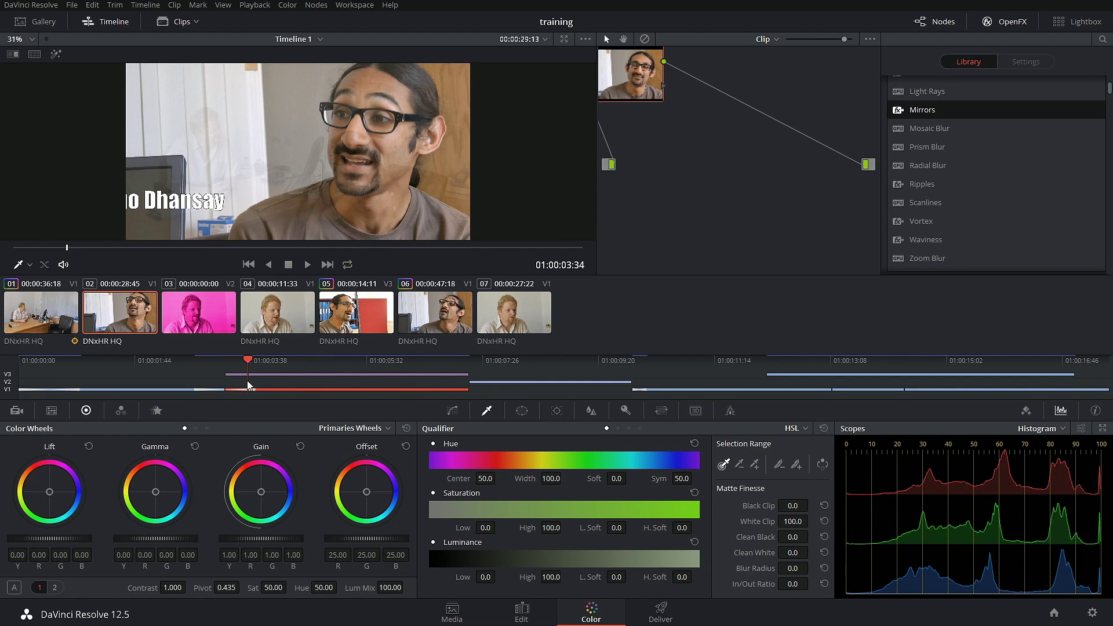
left_click_drag(249, 385, 329, 381)
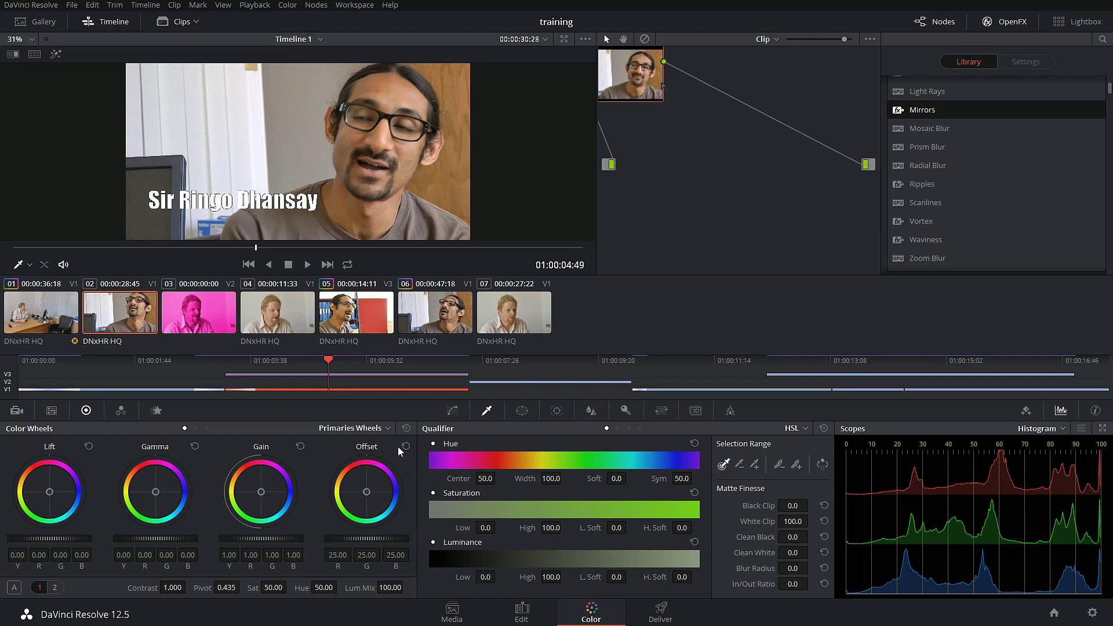
left_click_drag(328, 375, 284, 374)
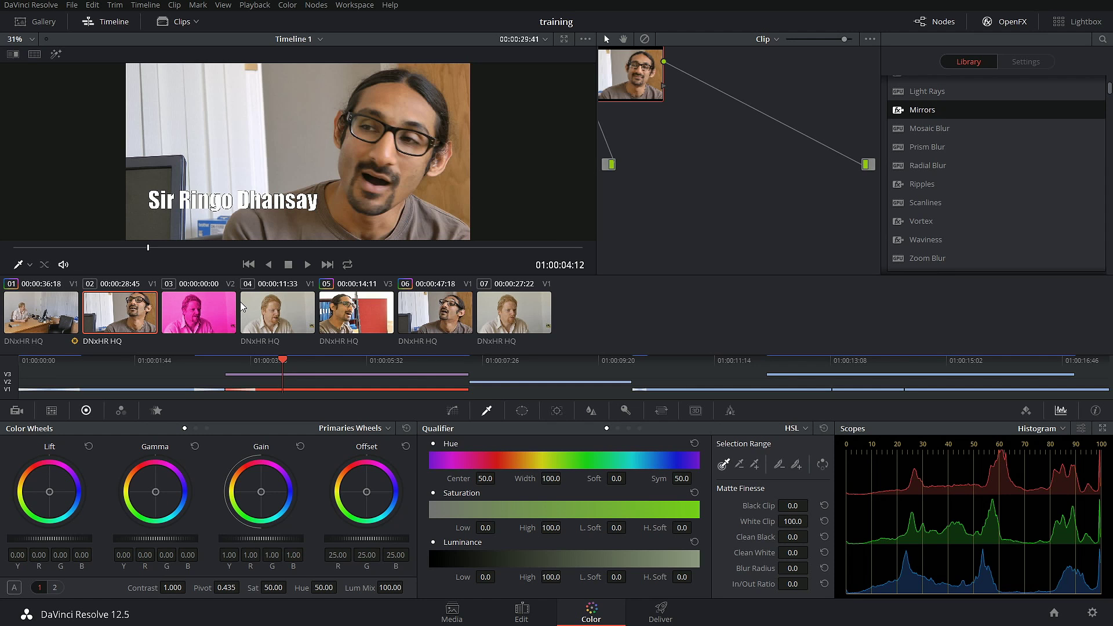
left_click(661, 612)
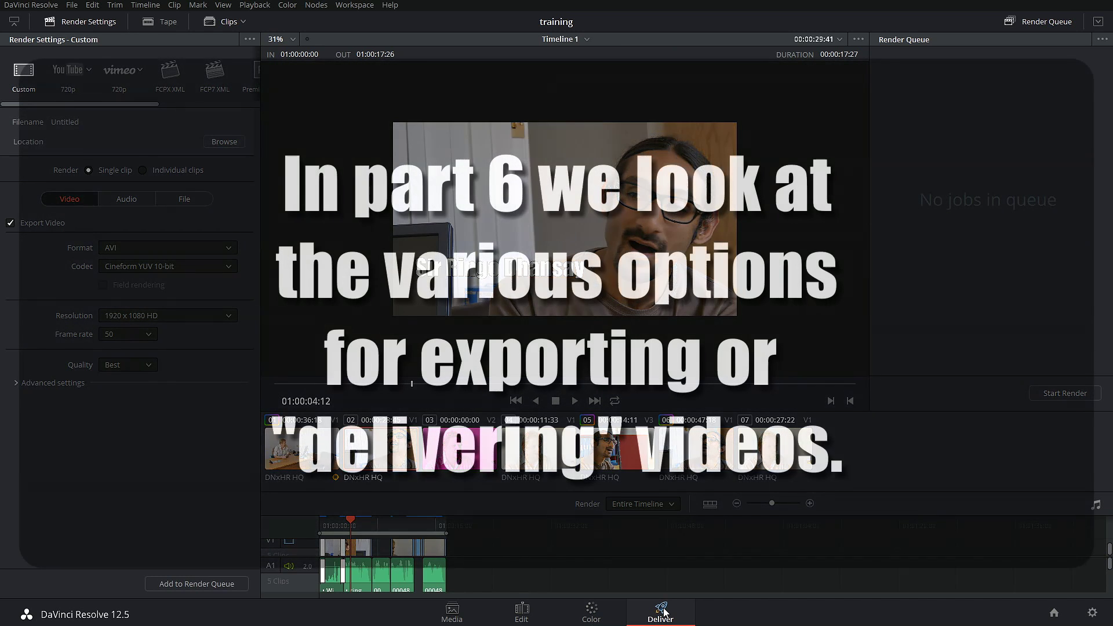